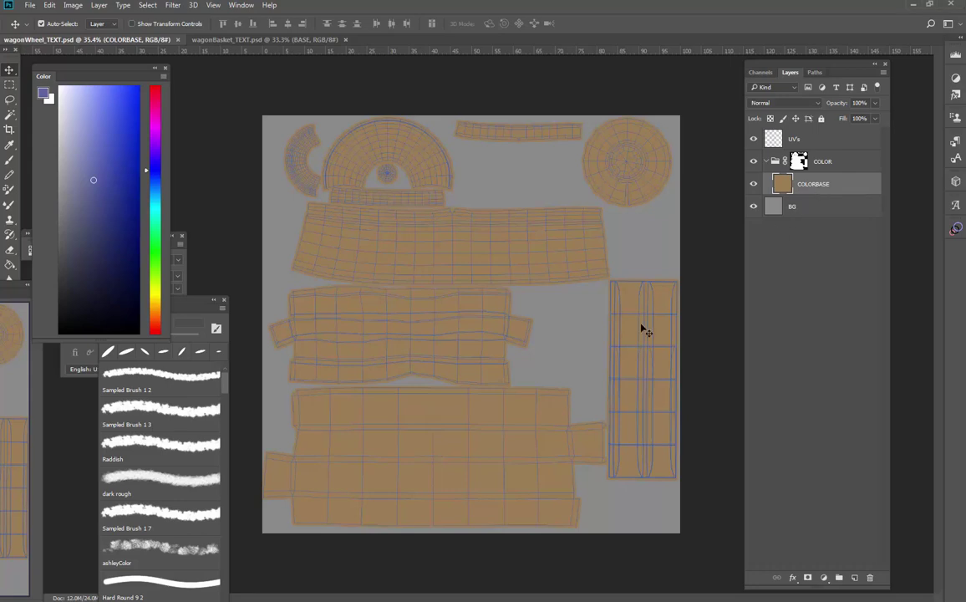
Step: Paint the half-round, crescent, hub and narrow strip shells dark muted blue on the COLORBASE layer with a 125 px brush
{"action": "key", "text": "b"}
{"action": "key", "text": "bracketleft"}
{"action": "key", "text": "bracketleft"}
{"action": "key", "text": "bracketleft"}
{"action": "key", "text": "bracketleft"}
{"action": "key", "text": "bracketleft"}
{"action": "key", "text": "bracketleft"}
{"action": "key", "text": "bracketleft"}
{"action": "key", "text": "bracketleft"}
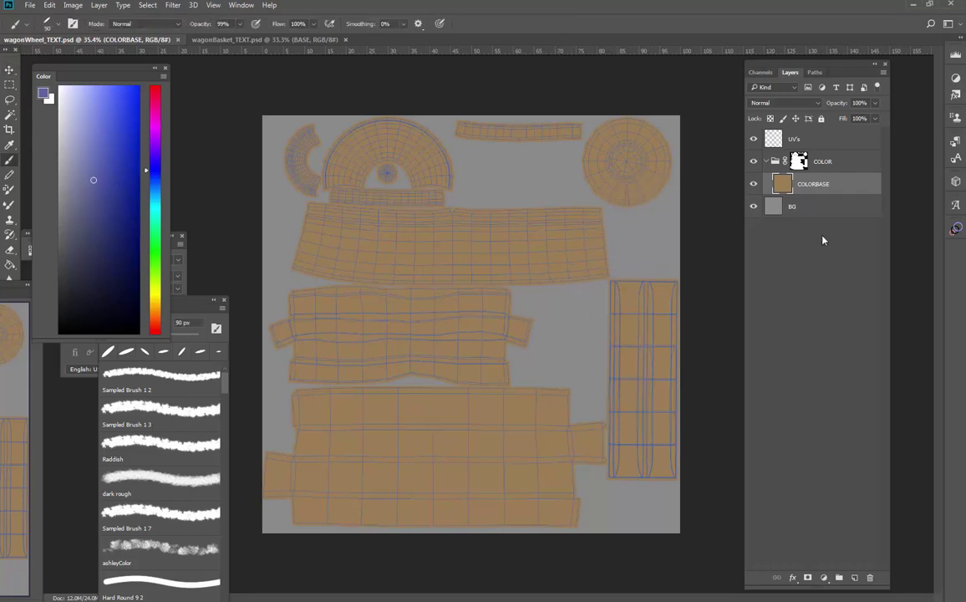
{"action": "left_click", "coordinate": [423, 143], "text": "alt"}
{"action": "left_click", "coordinate": [153, 180]}
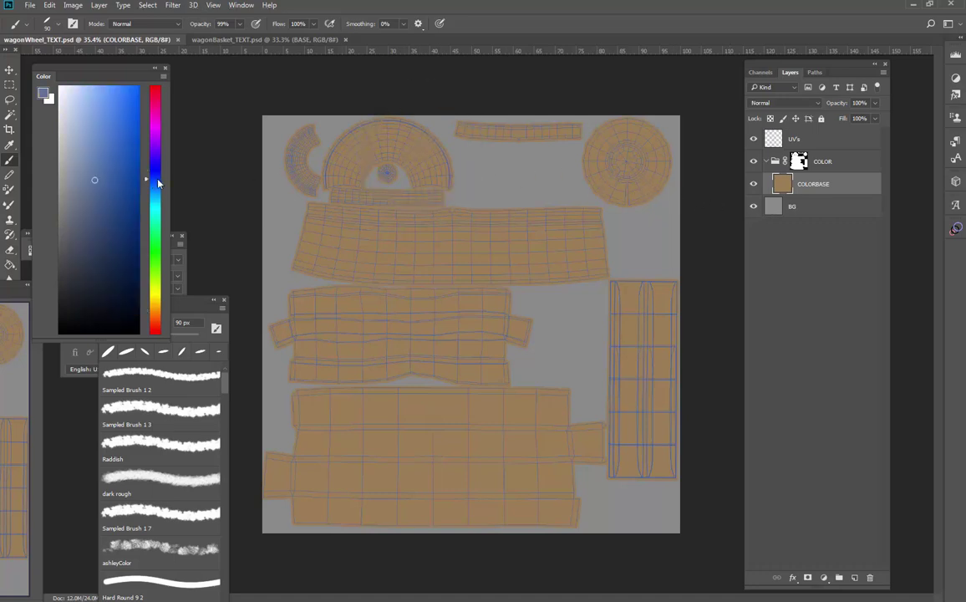
{"action": "mouse_move", "coordinate": [157, 184]}
{"action": "left_mouse_down"}
{"action": "mouse_move", "coordinate": [155, 164]}
{"action": "mouse_move", "coordinate": [148, 166]}
{"action": "left_mouse_up"}
{"action": "left_click", "coordinate": [82, 252]}
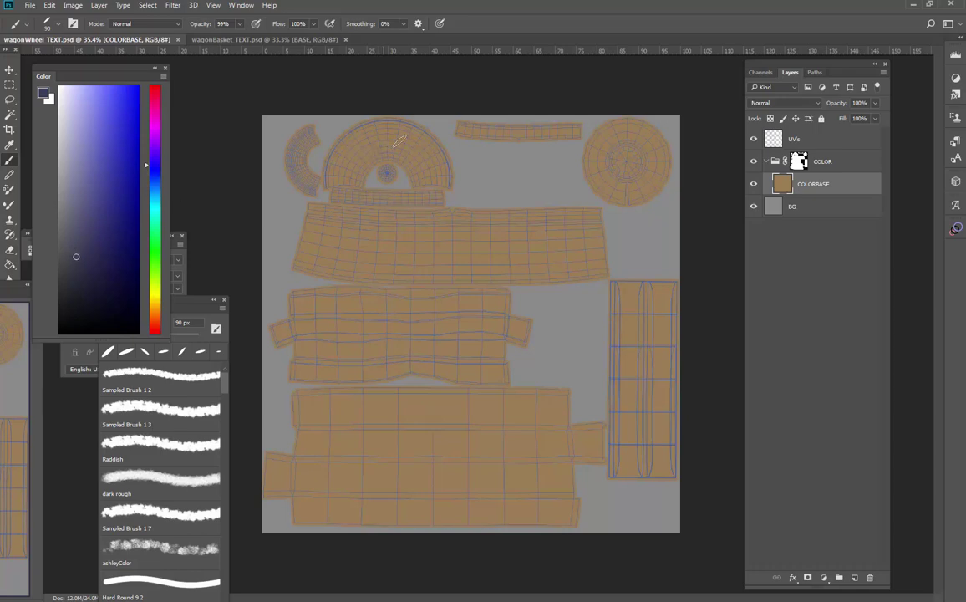
{"action": "key", "text": "bracketright"}
{"action": "key", "text": "bracketright"}
{"action": "mouse_move", "coordinate": [392, 124]}
{"action": "left_mouse_down"}
{"action": "mouse_move", "coordinate": [291, 148]}
{"action": "mouse_move", "coordinate": [310, 141]}
{"action": "mouse_move", "coordinate": [284, 172]}
{"action": "mouse_move", "coordinate": [266, 135]}
{"action": "mouse_move", "coordinate": [332, 182]}
{"action": "mouse_move", "coordinate": [308, 174]}
{"action": "mouse_move", "coordinate": [418, 198]}
{"action": "mouse_move", "coordinate": [399, 133]}
{"action": "mouse_move", "coordinate": [413, 141]}
{"action": "mouse_move", "coordinate": [372, 146]}
{"action": "mouse_move", "coordinate": [349, 117]}
{"action": "mouse_move", "coordinate": [376, 165]}
{"action": "mouse_move", "coordinate": [385, 157]}
{"action": "mouse_move", "coordinate": [305, 134]}
{"action": "mouse_move", "coordinate": [322, 163]}
{"action": "mouse_move", "coordinate": [334, 161]}
{"action": "mouse_move", "coordinate": [303, 168]}
{"action": "mouse_move", "coordinate": [322, 188]}
{"action": "mouse_move", "coordinate": [351, 194]}
{"action": "mouse_move", "coordinate": [329, 192]}
{"action": "left_mouse_up"}
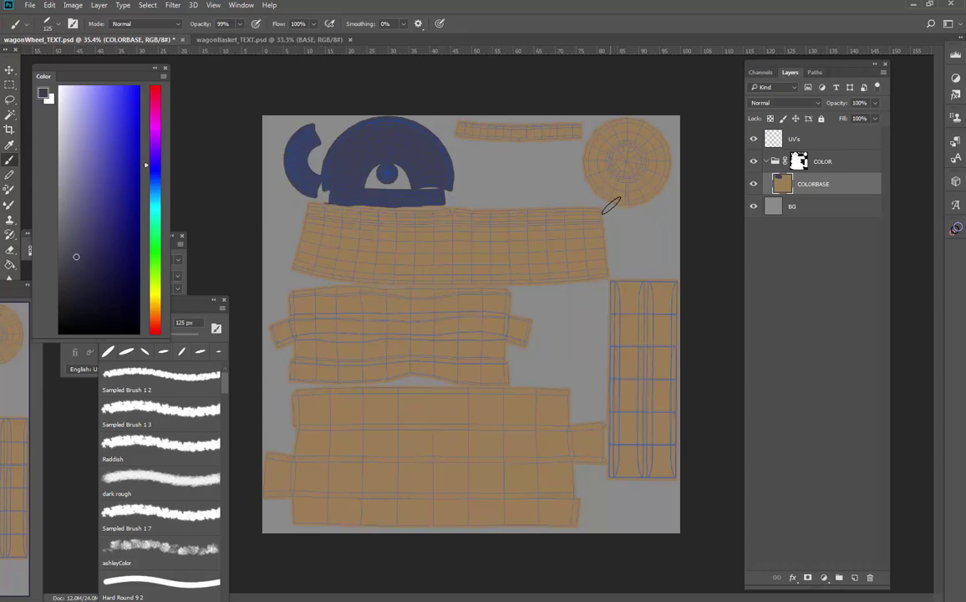
Step: Clean up the blue spill along the upper edge of the wide curved shell with sampled brown and a 50 px brush
{"action": "left_click", "coordinate": [612, 184], "text": "alt"}
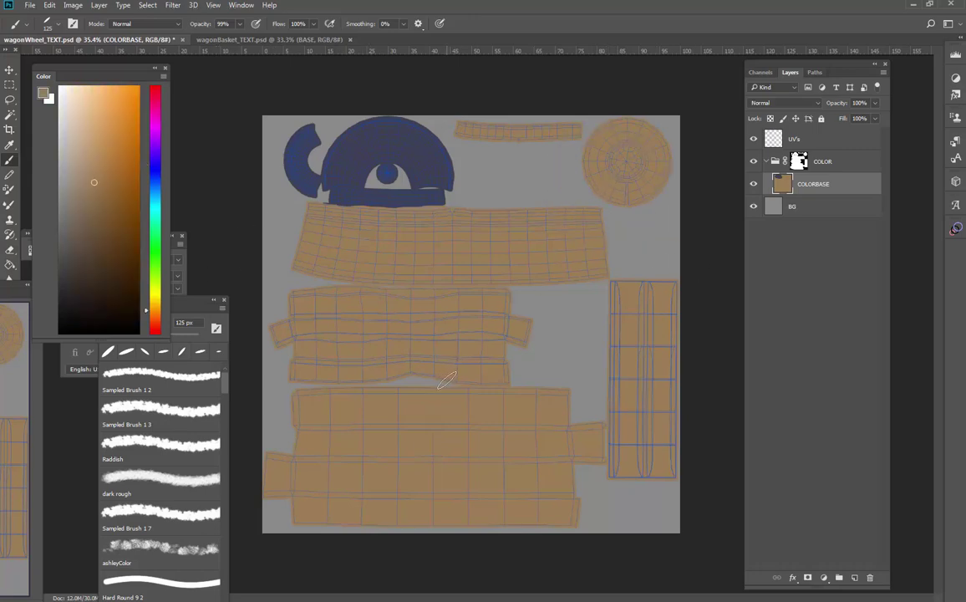
{"action": "left_click", "coordinate": [330, 218], "text": "ctrl"}
{"action": "left_click", "coordinate": [330, 217], "text": "ctrl"}
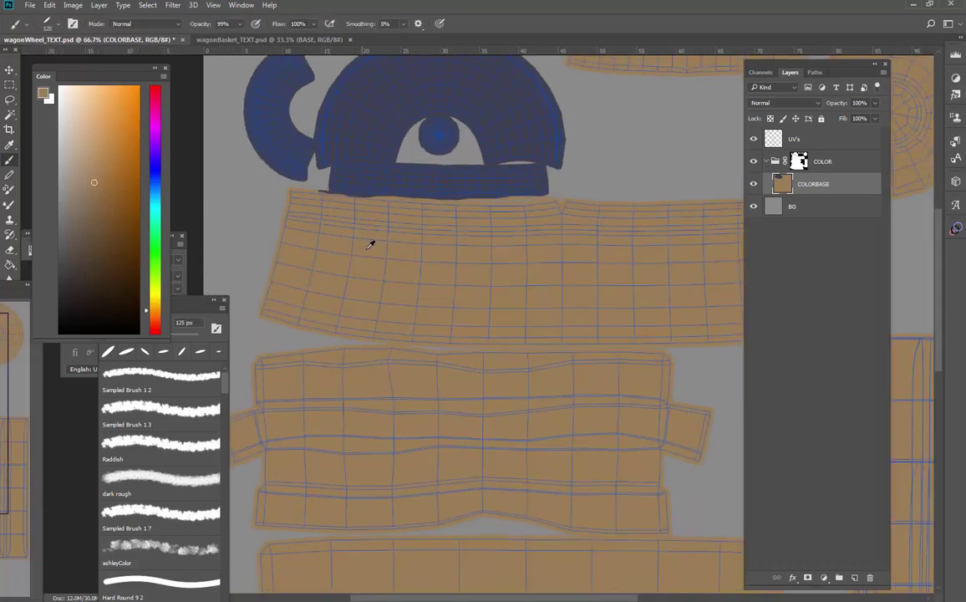
{"action": "left_click", "coordinate": [368, 224], "text": "alt"}
{"action": "key", "text": "bracketleft"}
{"action": "key", "text": "bracketleft"}
{"action": "key", "text": "bracketleft"}
{"action": "key", "text": "bracketleft"}
{"action": "key", "text": "bracketleft"}
{"action": "key", "text": "bracketleft"}
{"action": "left_click_drag", "start_coordinate": [366, 203], "coordinate": [321, 198]}
{"action": "key", "text": "z"}
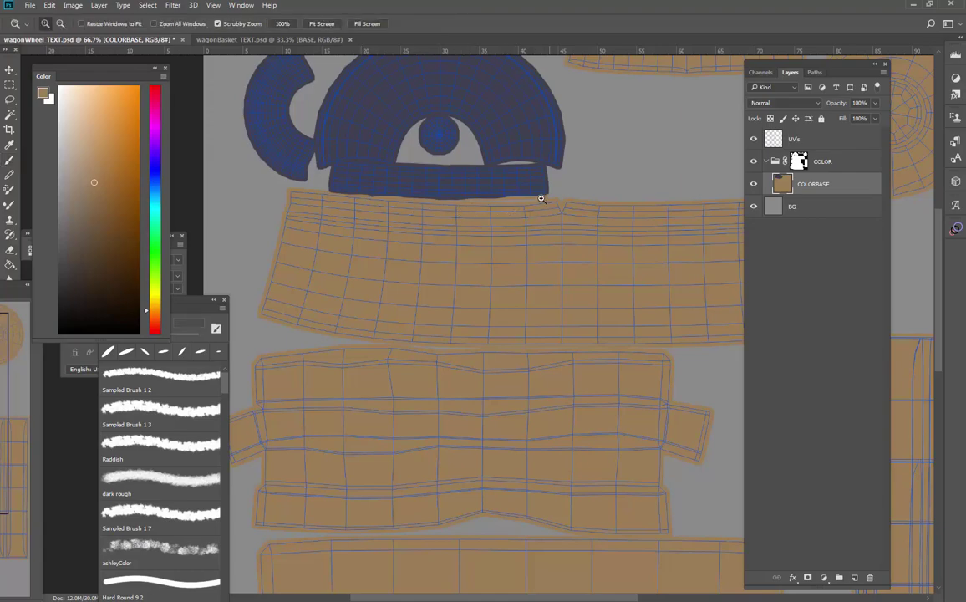
Step: Touch up the lower end corner of the blue narrow strip with its sampled dark blue
{"action": "key", "text": "b"}
{"action": "left_click", "coordinate": [498, 168], "text": "alt"}
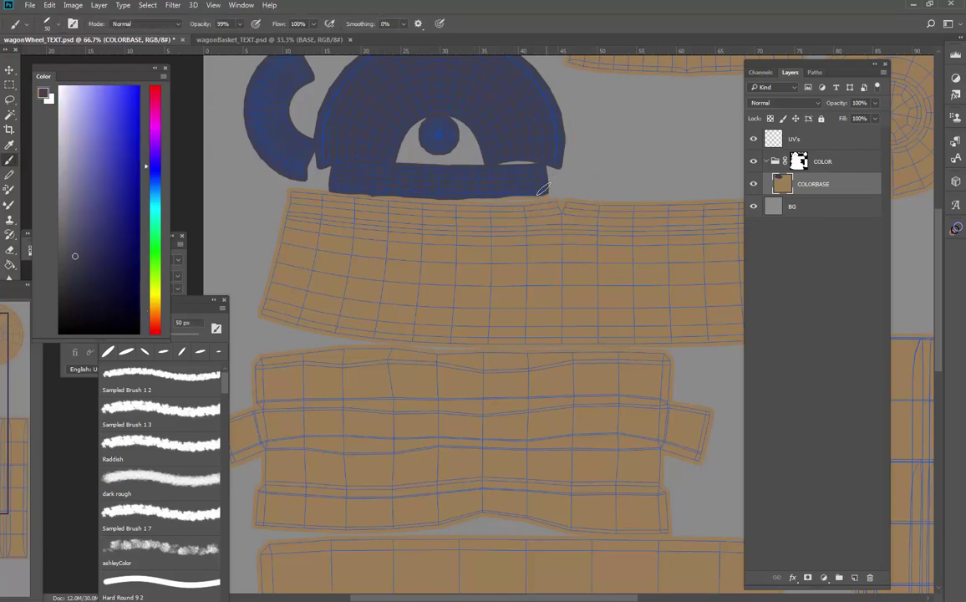
{"action": "mouse_move", "coordinate": [511, 190]}
{"action": "left_mouse_down"}
{"action": "mouse_move", "coordinate": [555, 189]}
{"action": "mouse_move", "coordinate": [458, 198]}
{"action": "mouse_move", "coordinate": [562, 195]}
{"action": "left_mouse_up"}
{"action": "key", "text": "z"}
{"action": "left_click", "coordinate": [563, 211], "text": "alt"}
{"action": "left_click", "coordinate": [474, 196], "text": "alt"}
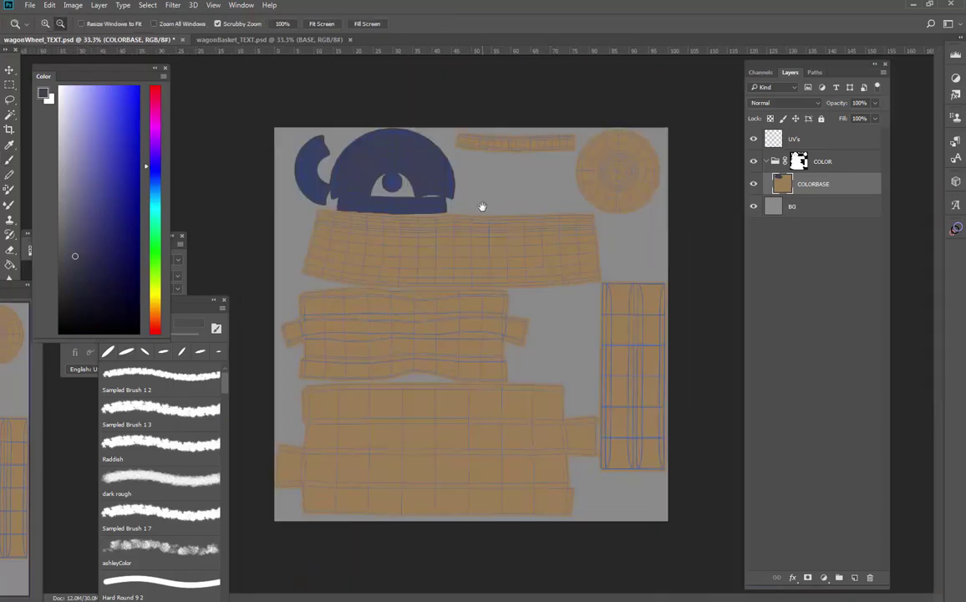
Step: In wagonBasket_TEXT.psd, paint the full-width strip at the image's lower edge dark blue with an upright-angled 80 px brush
{"action": "left_click", "coordinate": [251, 40]}
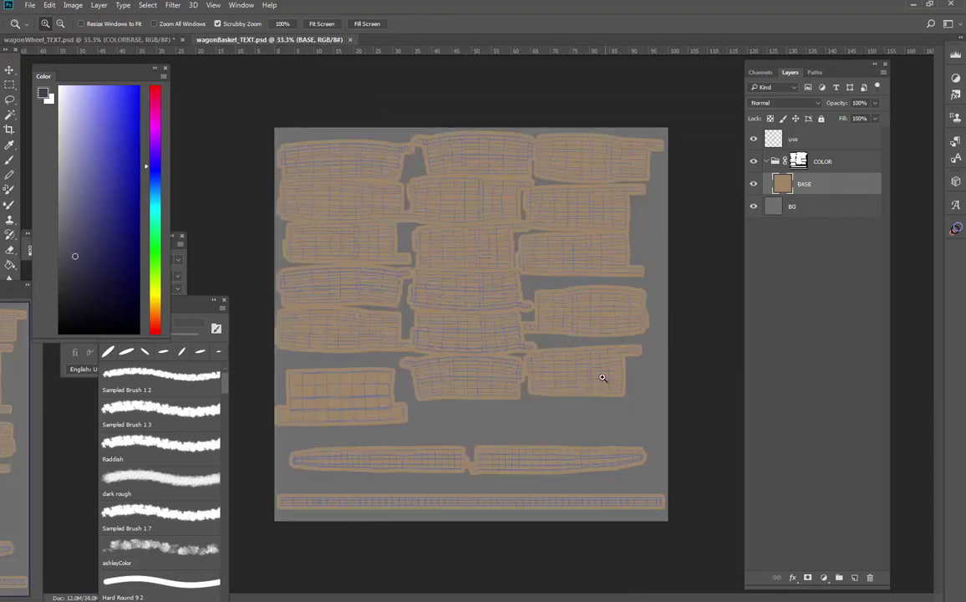
{"action": "key", "text": "b"}
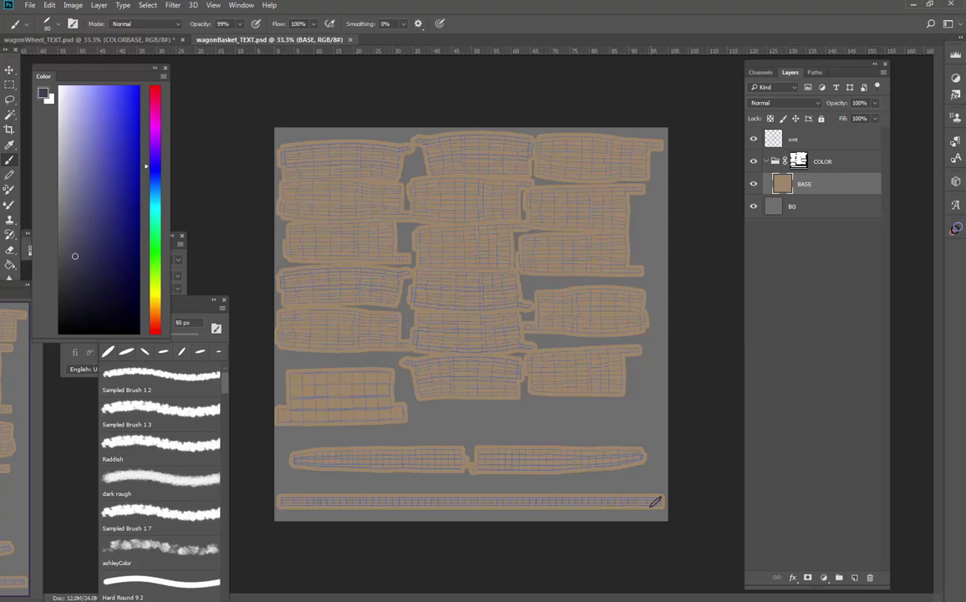
{"action": "right_click", "coordinate": [663, 438]}
{"action": "left_click_drag", "start_coordinate": [566, 246], "coordinate": [559, 239]}
{"action": "left_click", "coordinate": [487, 437]}
{"action": "mouse_move", "coordinate": [636, 501]}
{"action": "left_mouse_down"}
{"action": "mouse_move", "coordinate": [265, 501]}
{"action": "mouse_move", "coordinate": [619, 512]}
{"action": "left_mouse_up"}
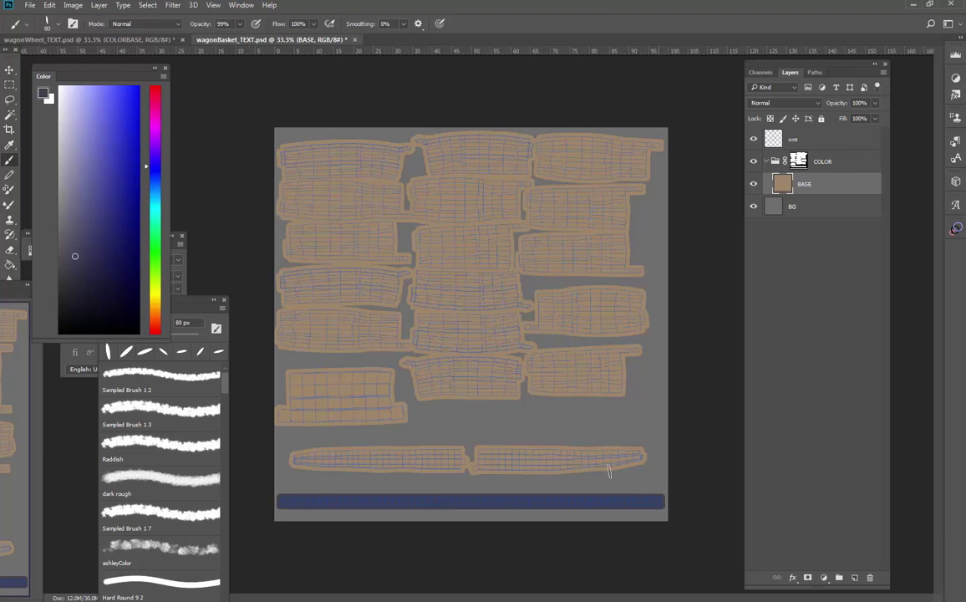
Step: Paint the two long tapered shells above the blue strip pale cream on the BASE layer
{"action": "left_click", "coordinate": [158, 303]}
{"action": "left_click", "coordinate": [76, 113]}
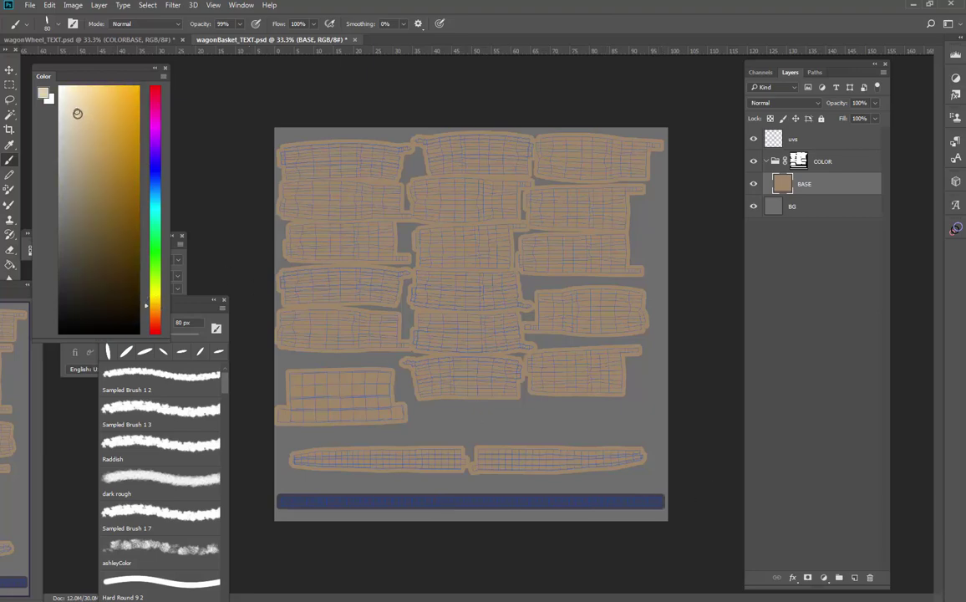
{"action": "mouse_move", "coordinate": [643, 452]}
{"action": "left_mouse_down"}
{"action": "mouse_move", "coordinate": [293, 459]}
{"action": "mouse_move", "coordinate": [669, 458]}
{"action": "mouse_move", "coordinate": [302, 461]}
{"action": "mouse_move", "coordinate": [642, 454]}
{"action": "mouse_move", "coordinate": [461, 458]}
{"action": "left_mouse_up"}
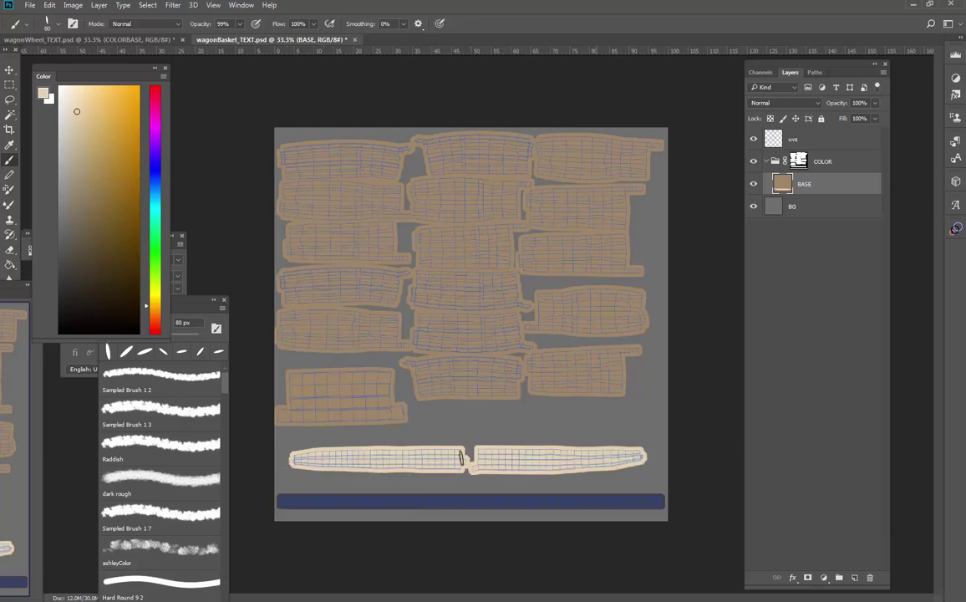
Step: Cover the two long tapered shells with dark red-brown paint, including their upper and lower edges
{"action": "left_click", "coordinate": [157, 326]}
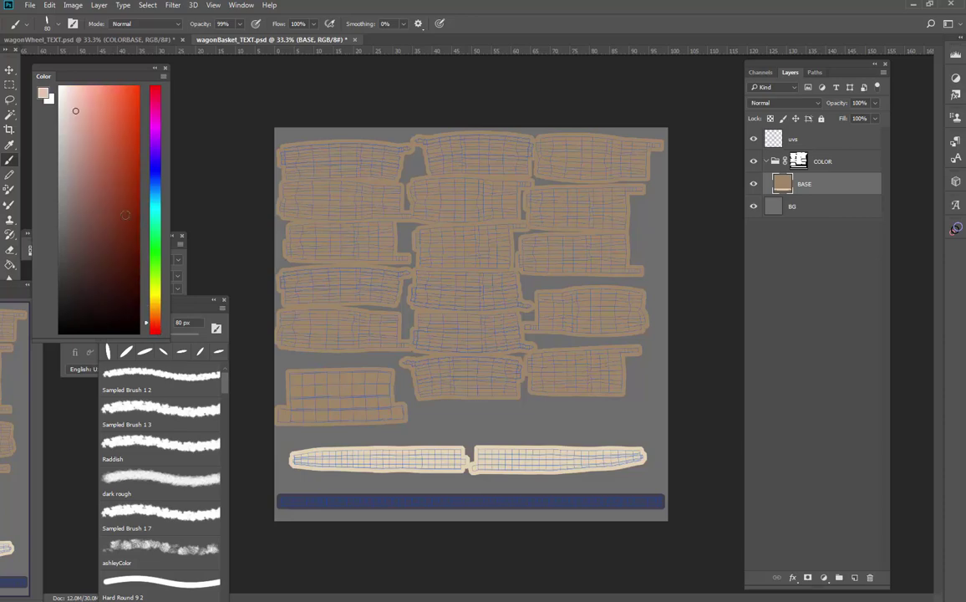
{"action": "left_click", "coordinate": [115, 244]}
{"action": "left_click_drag", "start_coordinate": [298, 452], "coordinate": [644, 454]}
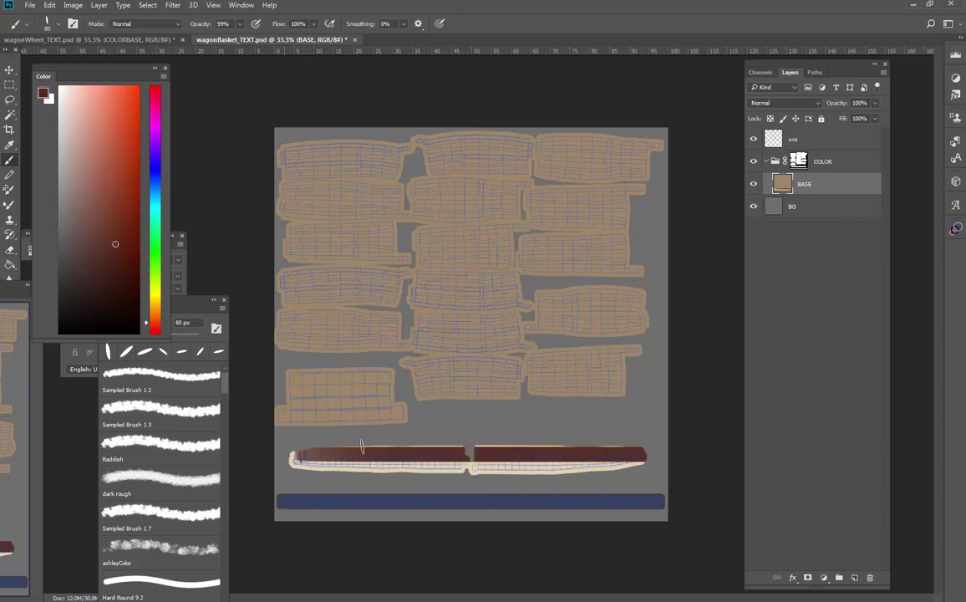
{"action": "left_click_drag", "start_coordinate": [361, 447], "coordinate": [627, 452]}
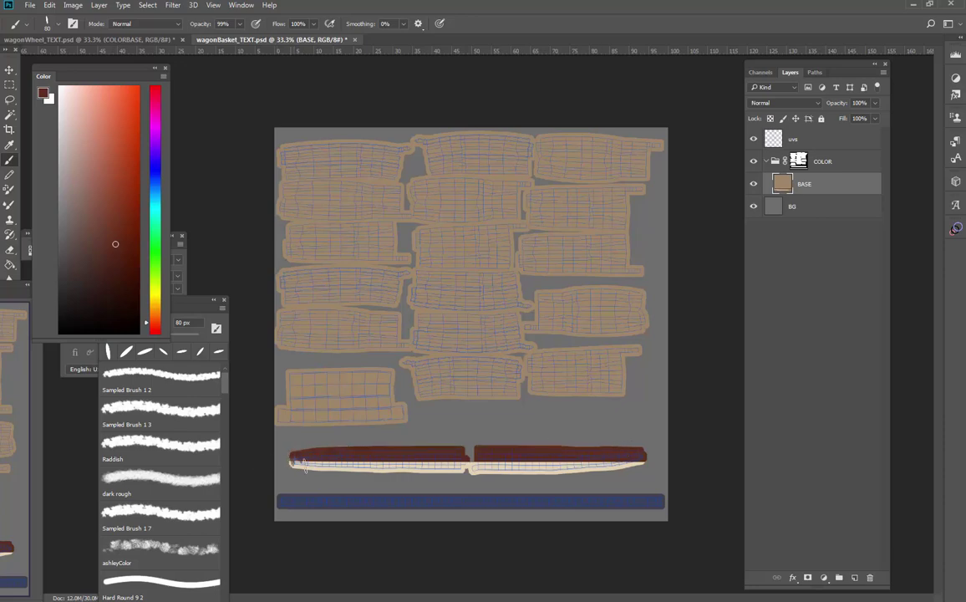
{"action": "left_click_drag", "start_coordinate": [284, 465], "coordinate": [576, 474]}
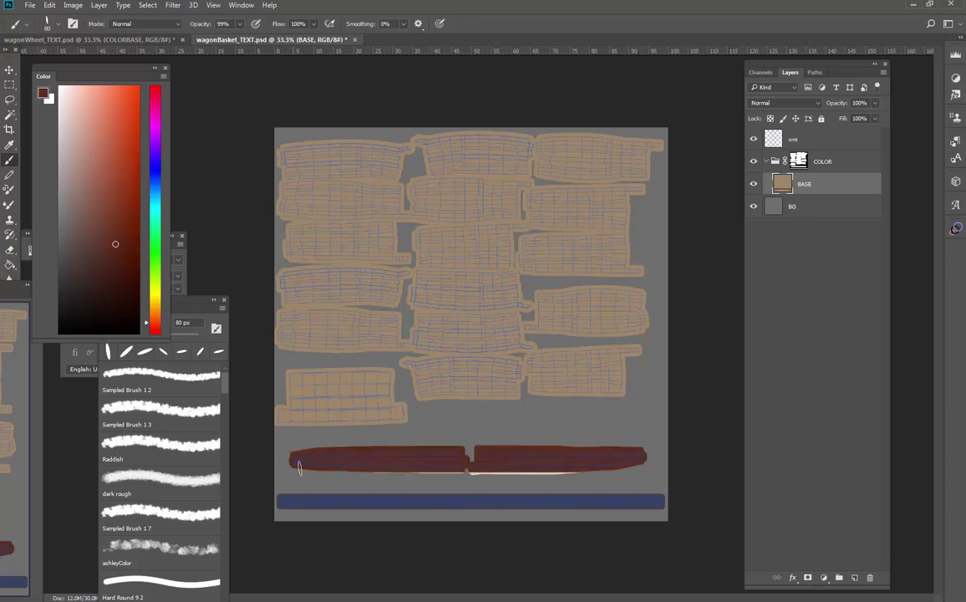
{"action": "left_click_drag", "start_coordinate": [281, 465], "coordinate": [577, 469]}
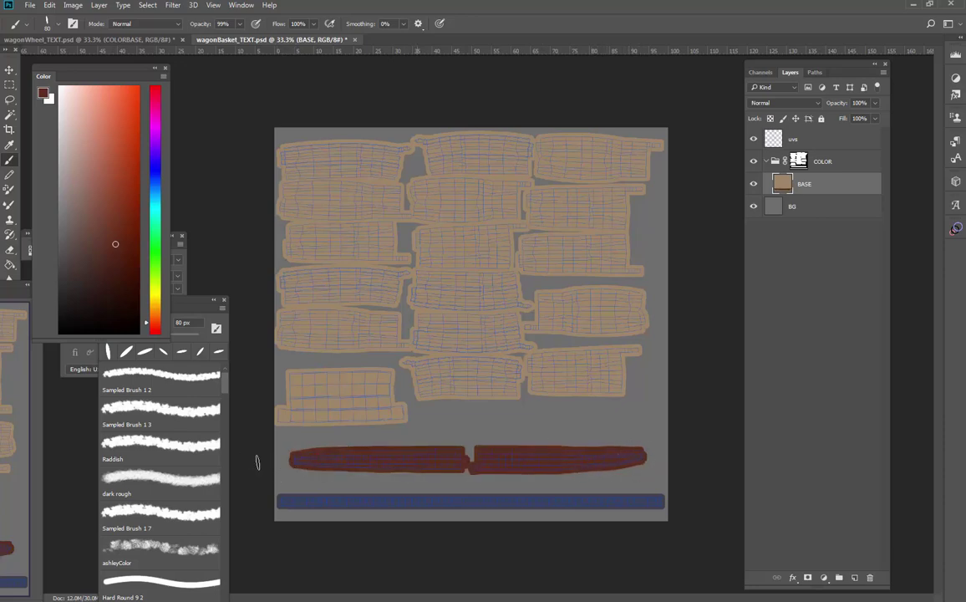
Step: Hide the UV wireframe layer in wagonBasket_TEXT.psd and in wagonWheel_TEXT.psd
{"action": "left_click", "coordinate": [754, 141]}
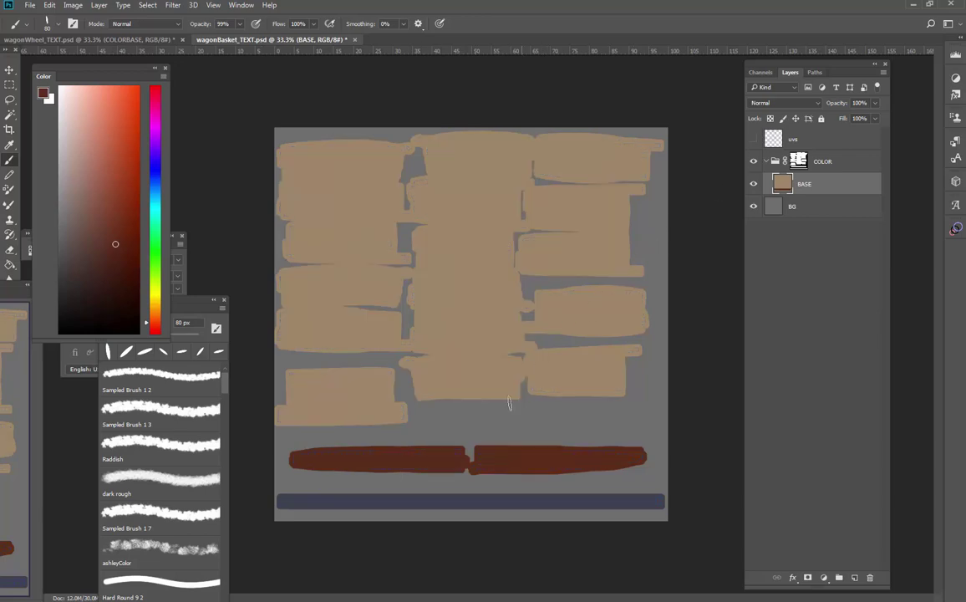
{"action": "left_click", "coordinate": [134, 40]}
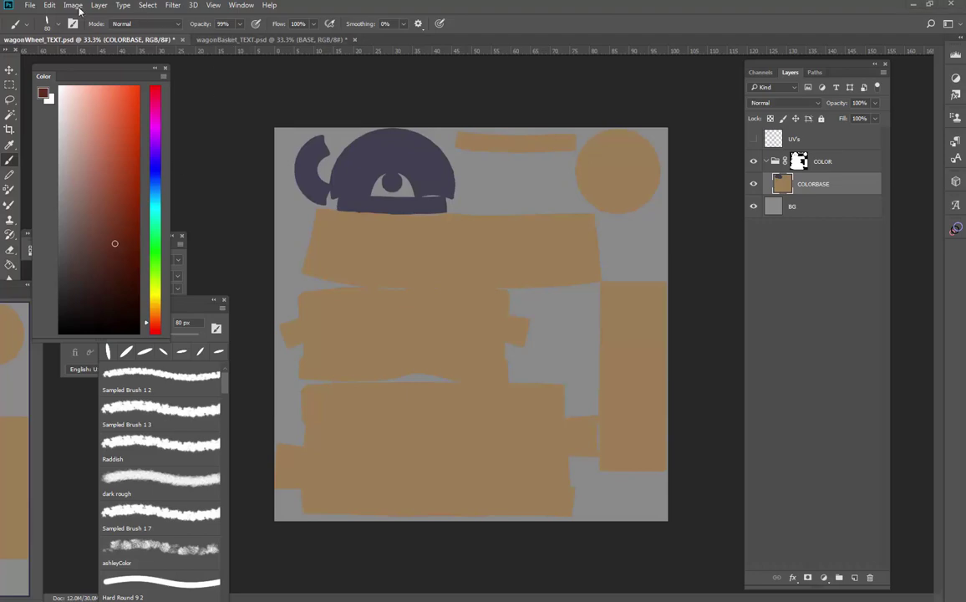
Step: Save a JPEG copy of the wheel texture as wagonWheel_COLOR.jpg in the TEXTURES folder at Maximum quality 12
{"action": "left_click", "coordinate": [29, 6]}
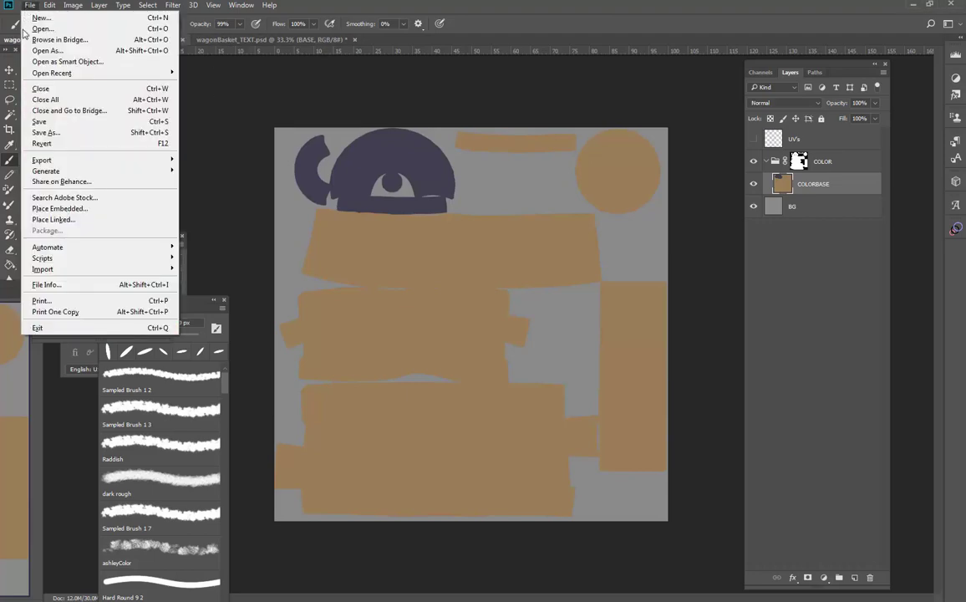
{"action": "left_click", "coordinate": [61, 134]}
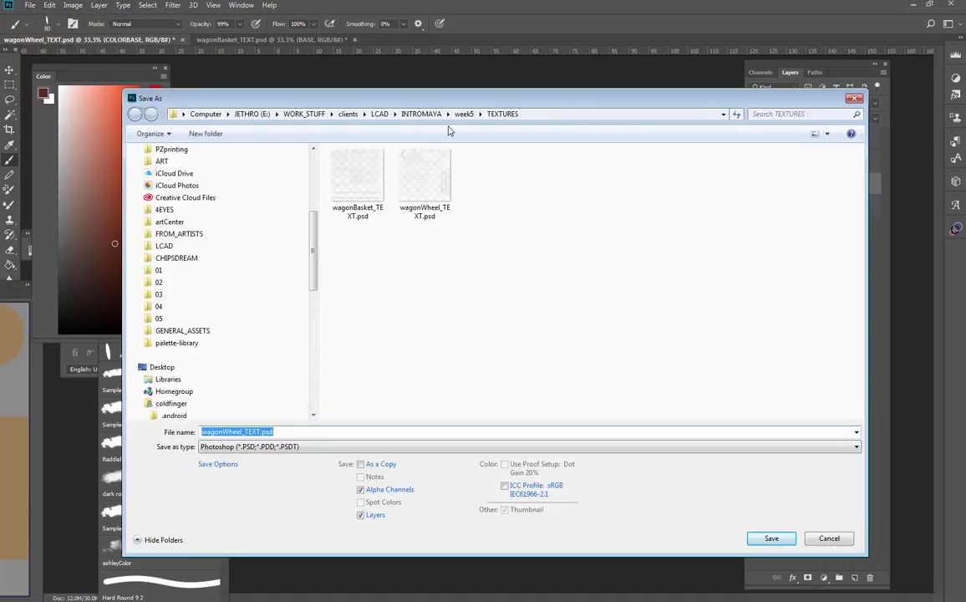
{"action": "left_click", "coordinate": [255, 432]}
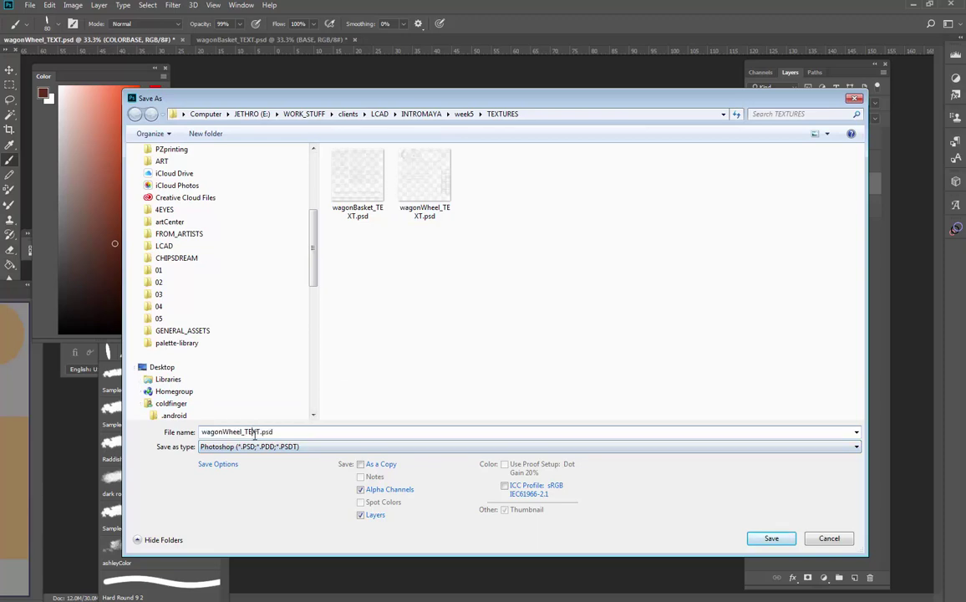
{"action": "left_click_drag", "start_coordinate": [261, 432], "coordinate": [245, 432]}
{"action": "type", "text": "COLOR"}
{"action": "left_click", "coordinate": [320, 446]}
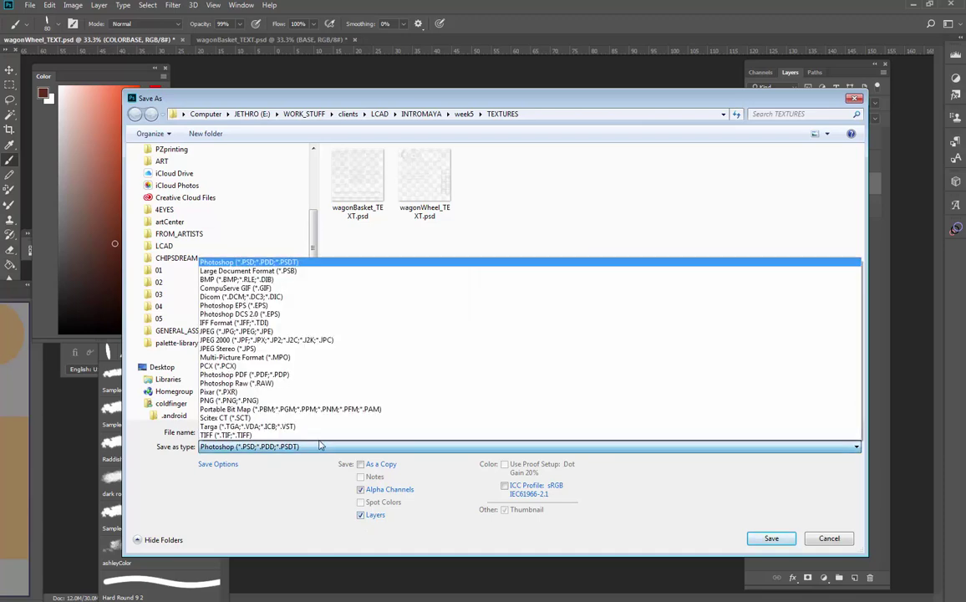
{"action": "left_click", "coordinate": [302, 333]}
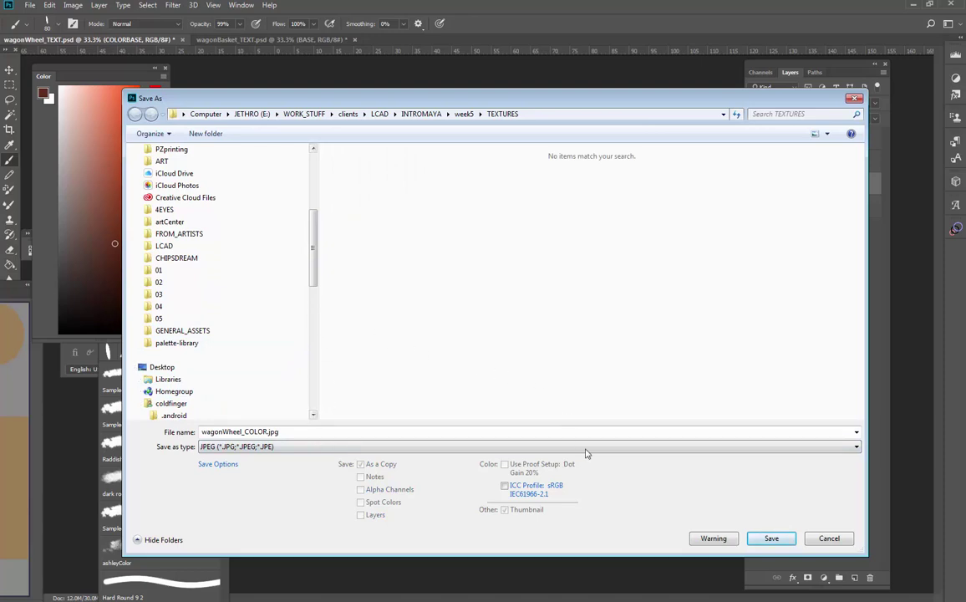
{"action": "left_click", "coordinate": [771, 539]}
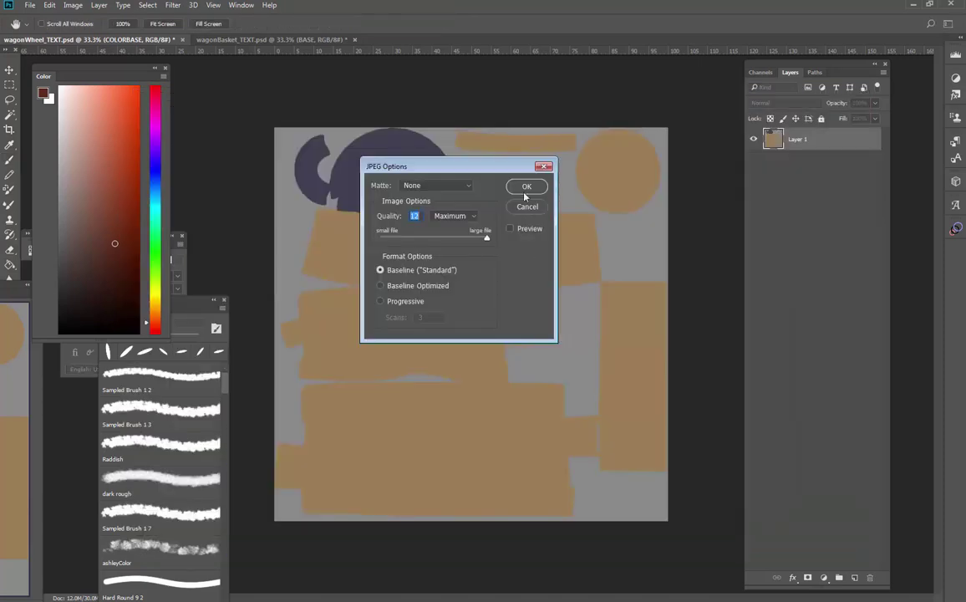
{"action": "left_click", "coordinate": [527, 187]}
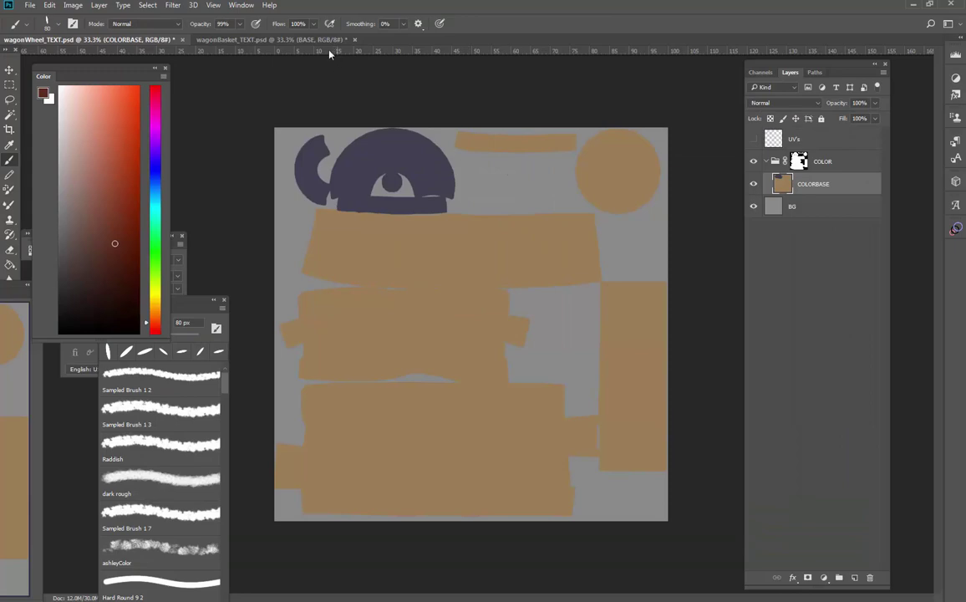
Step: Return to wagonBasket_TEXT.psd and make its uvs layer visible again
{"action": "left_click", "coordinate": [290, 39]}
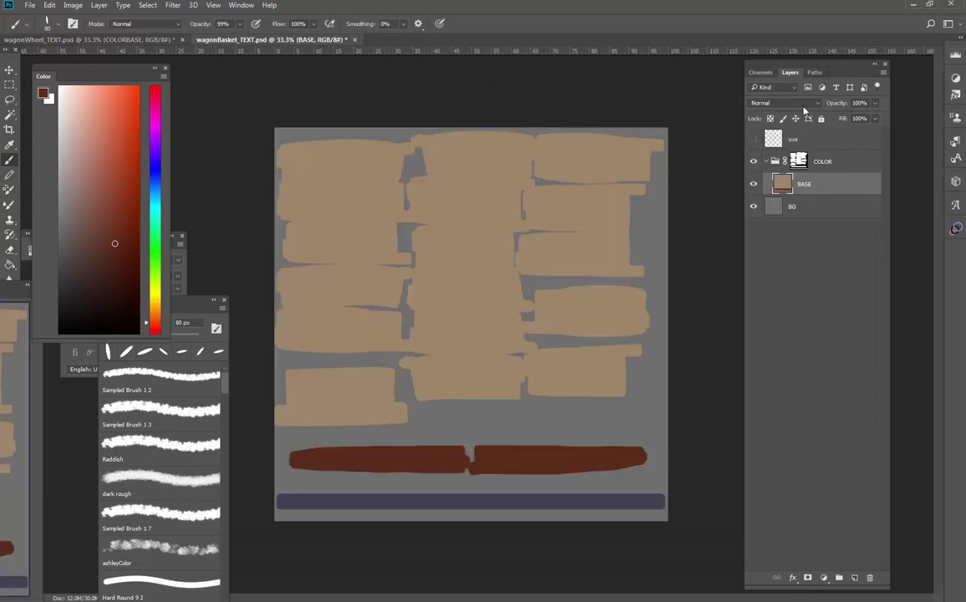
{"action": "key", "text": "ctrl+shift+s"}
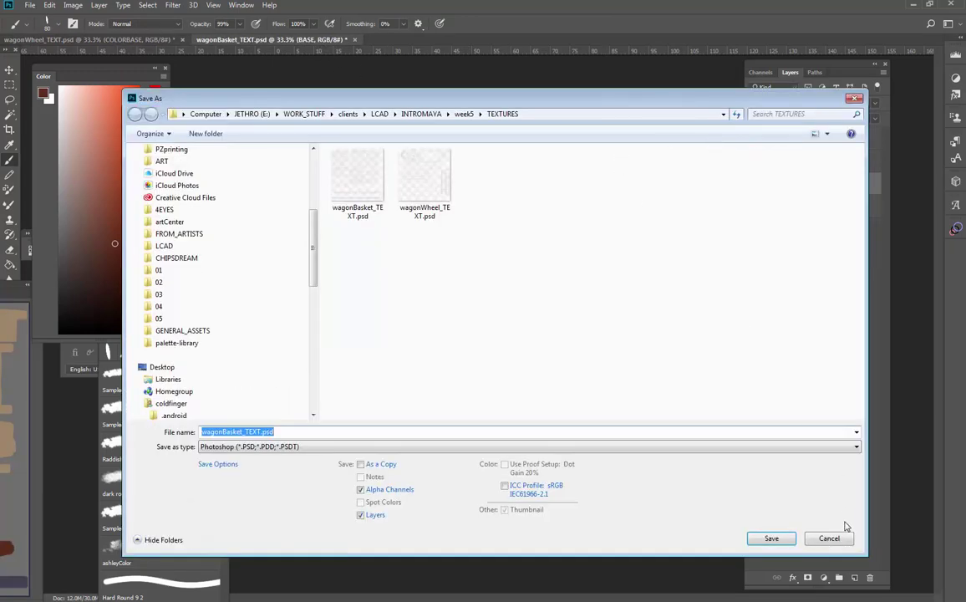
{"action": "left_click", "coordinate": [829, 538]}
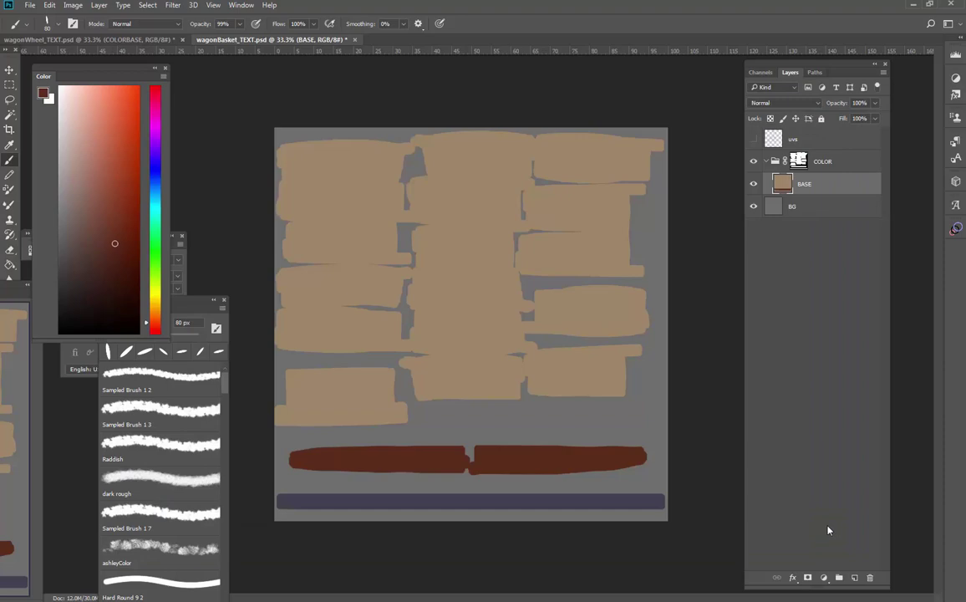
{"action": "left_click", "coordinate": [753, 139]}
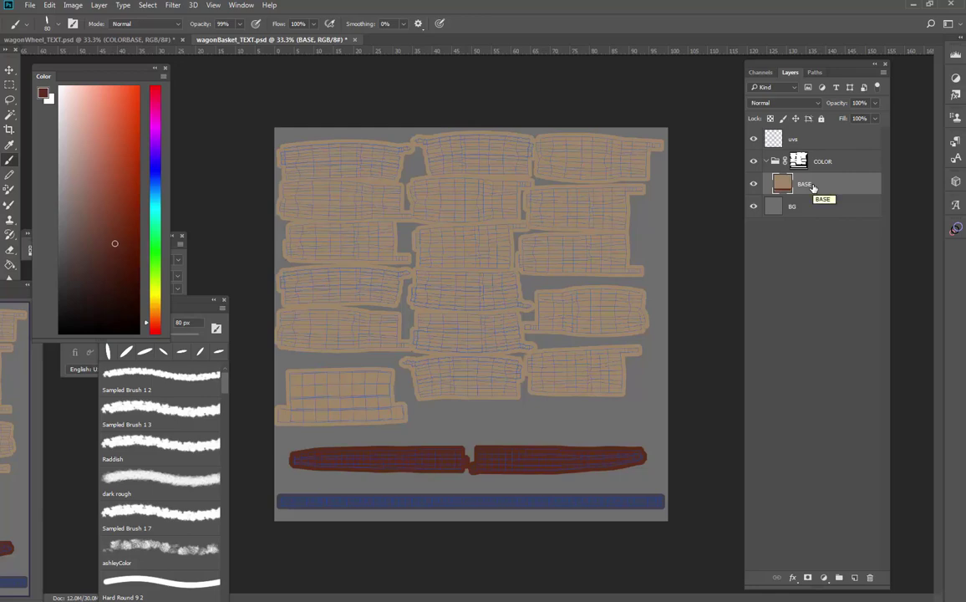
Step: Repaint the two long tapered shells with the brown sampled from the other basket shells, using a 150 px brush
{"action": "key", "text": "m"}
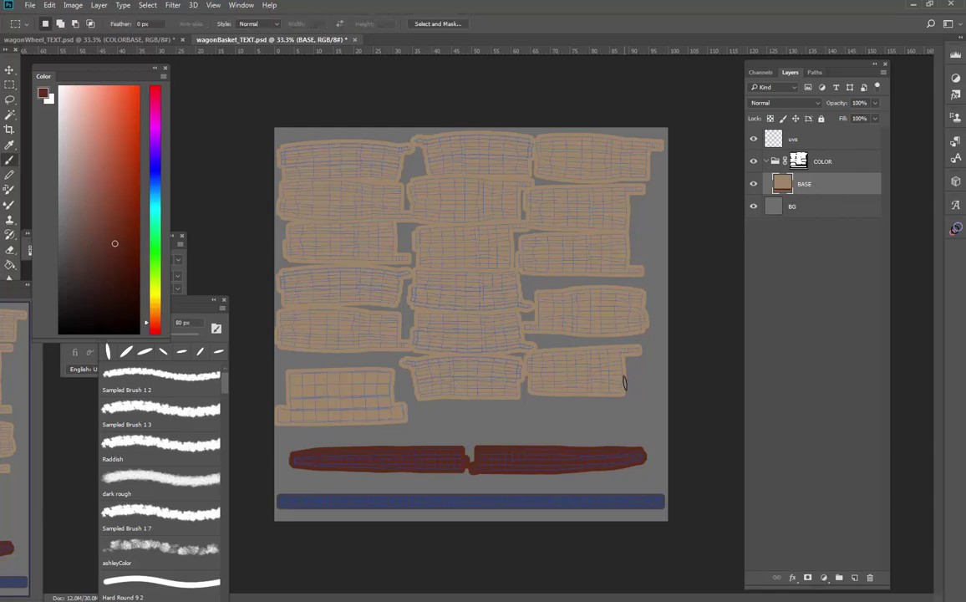
{"action": "key", "text": "b"}
{"action": "left_click", "coordinate": [566, 344], "text": "alt"}
{"action": "key", "text": "bracketright"}
{"action": "key", "text": "bracketright"}
{"action": "key", "text": "bracketright"}
{"action": "key", "text": "bracketright"}
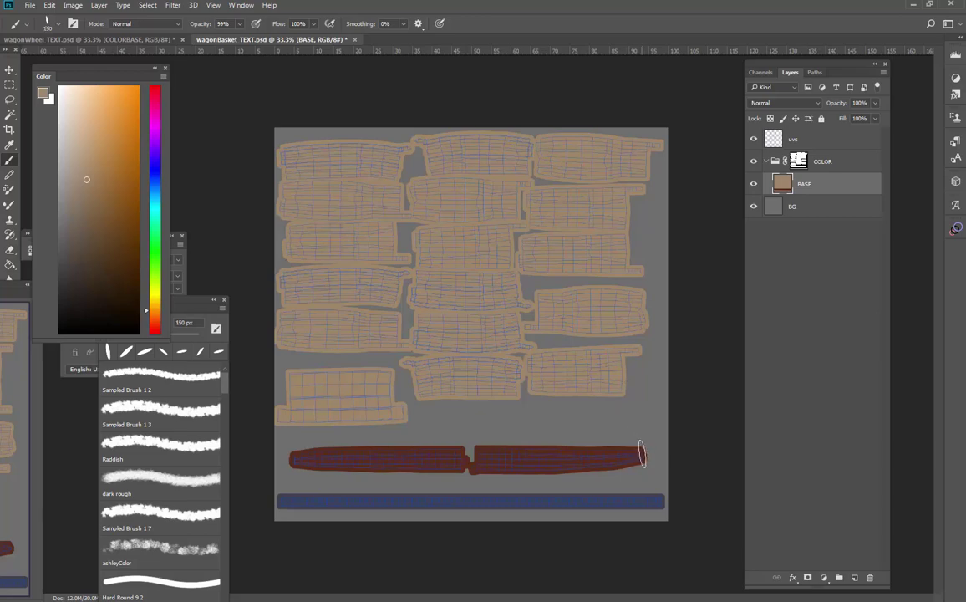
{"action": "left_click_drag", "start_coordinate": [647, 456], "coordinate": [632, 454]}
{"action": "mouse_move", "coordinate": [399, 458]}
{"action": "left_mouse_down"}
{"action": "mouse_move", "coordinate": [479, 456]}
{"action": "mouse_move", "coordinate": [305, 461]}
{"action": "mouse_move", "coordinate": [623, 458]}
{"action": "mouse_move", "coordinate": [589, 461]}
{"action": "left_mouse_up"}
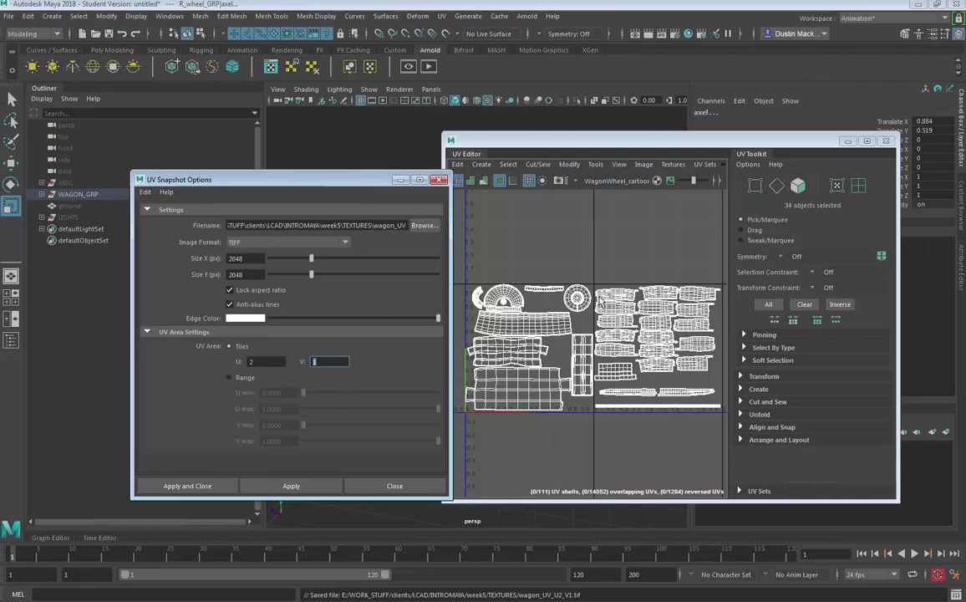
Step: Switch to Maya, uncover the viewport by moving the floating windows, and inspect the UVs of the hoop's tie in the UV Editor
{"action": "left_click_drag", "start_coordinate": [653, 154], "coordinate": [885, 184]}
{"action": "left_click_drag", "start_coordinate": [351, 179], "coordinate": [419, 342]}
{"action": "right_click_drag", "start_coordinate": [602, 293], "coordinate": [547, 323], "text": "alt"}
{"action": "middle_click_drag", "start_coordinate": [548, 324], "coordinate": [618, 345], "text": "alt"}
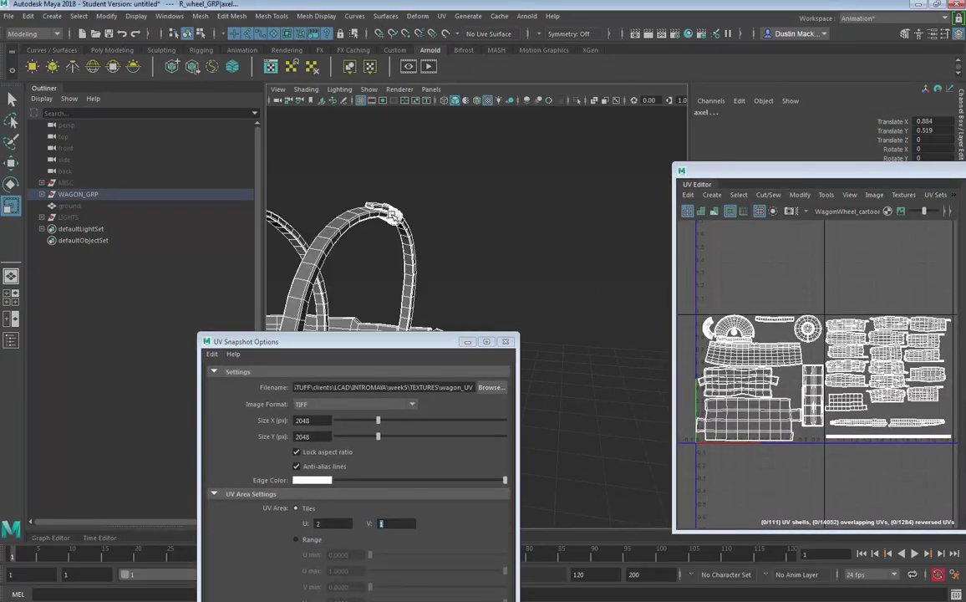
{"action": "left_click", "coordinate": [390, 215]}
{"action": "left_click_drag", "start_coordinate": [782, 170], "coordinate": [596, 118]}
{"action": "right_click_drag", "start_coordinate": [677, 352], "coordinate": [925, 394], "text": "alt"}
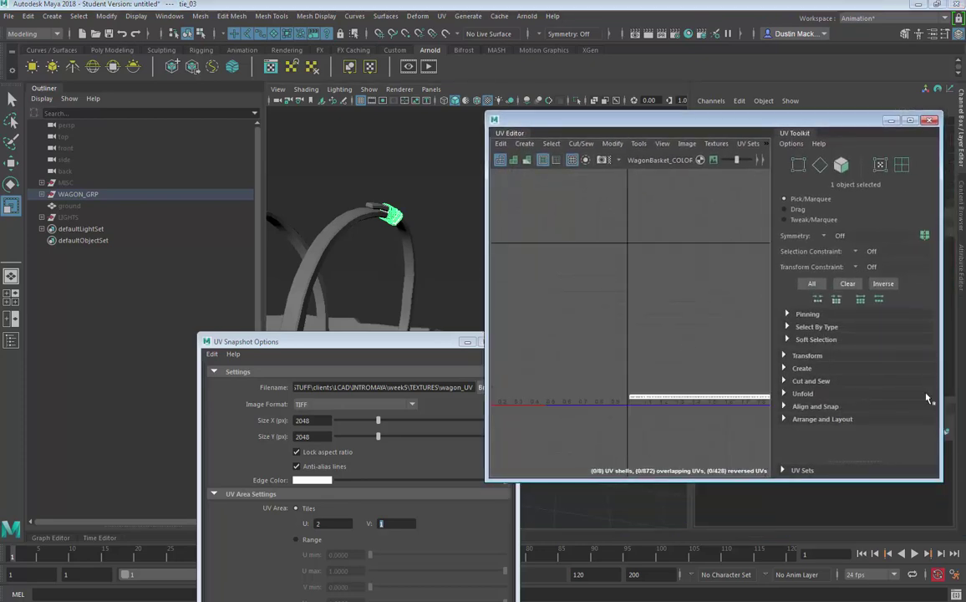
{"action": "middle_click_drag", "start_coordinate": [679, 341], "coordinate": [670, 264], "text": "alt"}
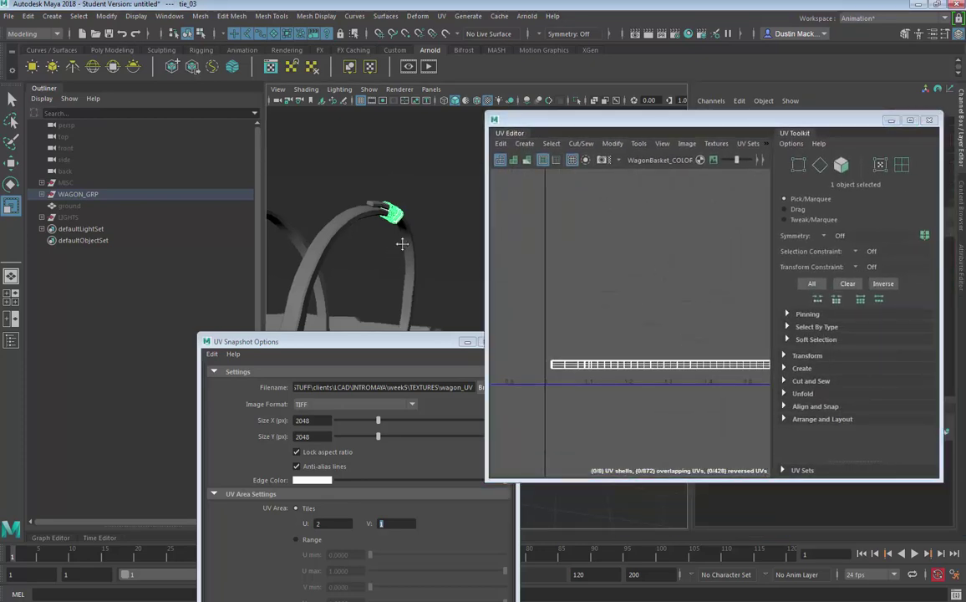
Step: Inspect the UV shells of the wheel's metal rim, then view them together with those of the hoop tie
{"action": "left_click_drag", "start_coordinate": [399, 238], "coordinate": [375, 270], "text": "alt"}
{"action": "middle_click_drag", "start_coordinate": [414, 179], "coordinate": [452, 85], "text": "alt"}
{"action": "left_click", "coordinate": [347, 231], "text": "shift"}
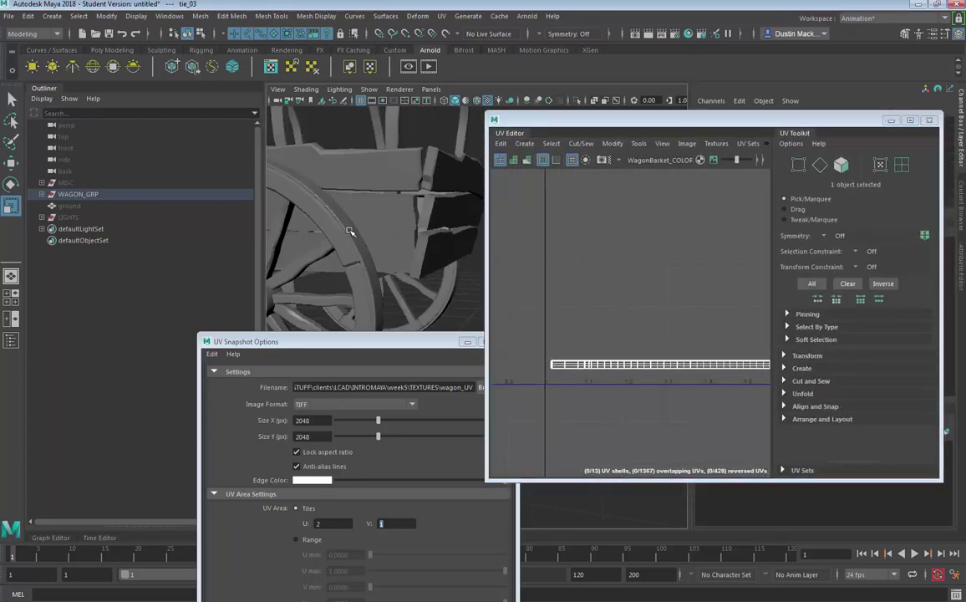
{"action": "left_click", "coordinate": [351, 228], "text": "shift"}
{"action": "right_click_drag", "start_coordinate": [704, 291], "coordinate": [443, 278], "text": "alt"}
{"action": "right_click_drag", "start_coordinate": [604, 305], "coordinate": [501, 299], "text": "alt"}
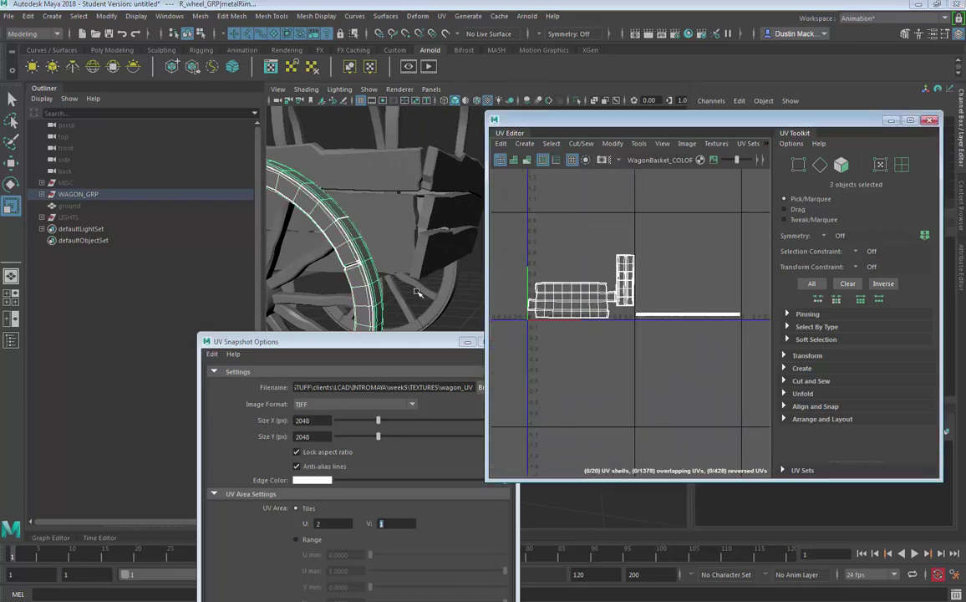
{"action": "left_click", "coordinate": [375, 271]}
{"action": "right_click_drag", "start_coordinate": [602, 269], "coordinate": [725, 259], "text": "alt"}
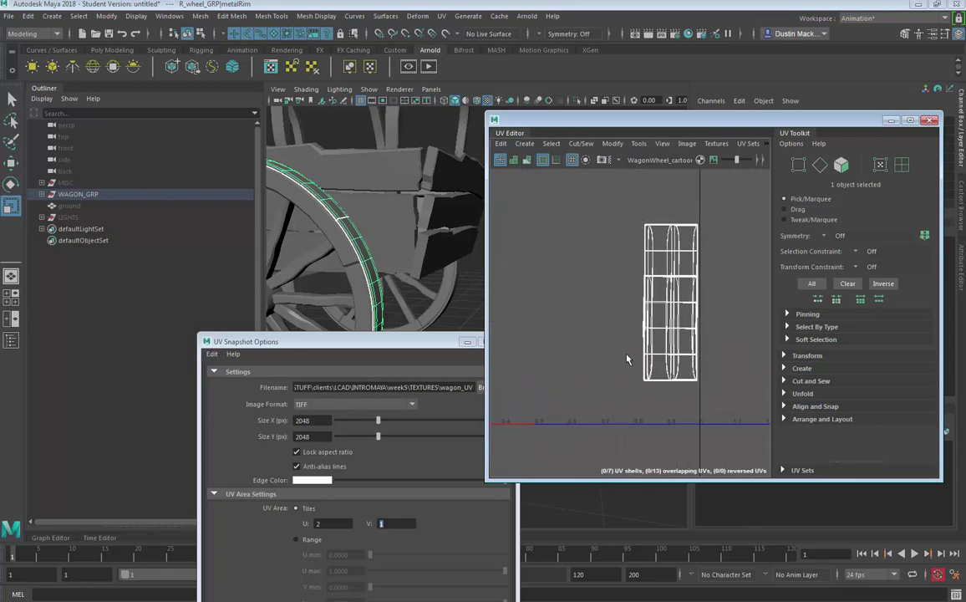
{"action": "middle_click_drag", "start_coordinate": [440, 155], "coordinate": [449, 191], "text": "alt"}
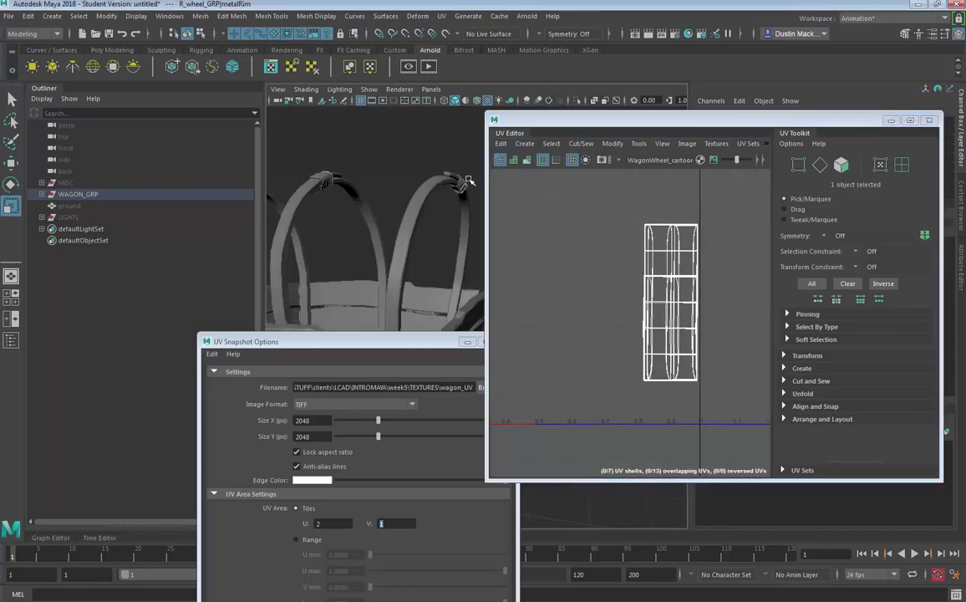
{"action": "left_click", "coordinate": [460, 184], "text": "shift"}
{"action": "middle_click_drag", "start_coordinate": [615, 334], "coordinate": [523, 303], "text": "alt"}
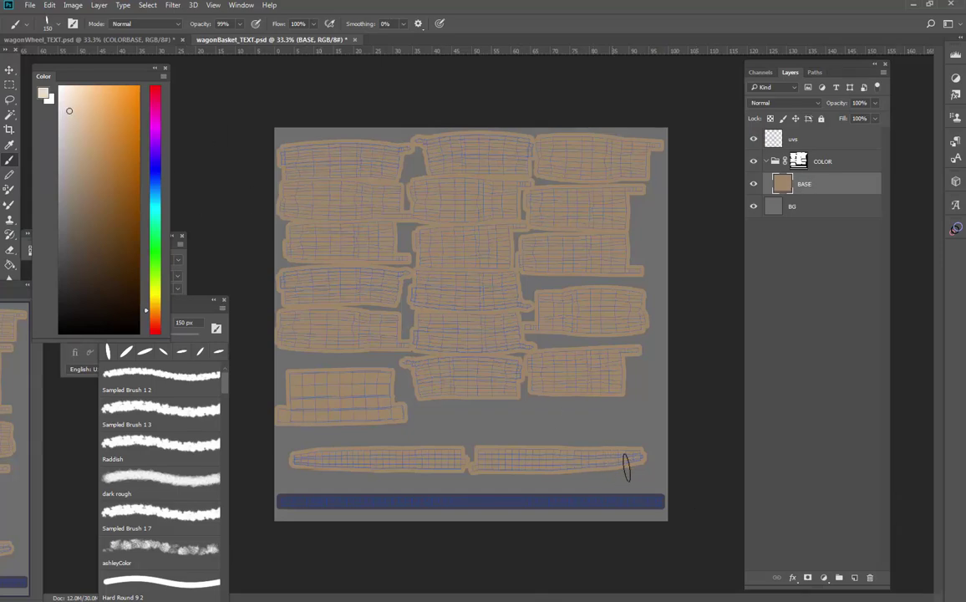
Step: Switch to Photoshop and paint the long strip shell at the bottom of the basket texture dark reddish brown on the BASE layer
{"action": "left_click_drag", "start_coordinate": [541, 501], "coordinate": [268, 501]}
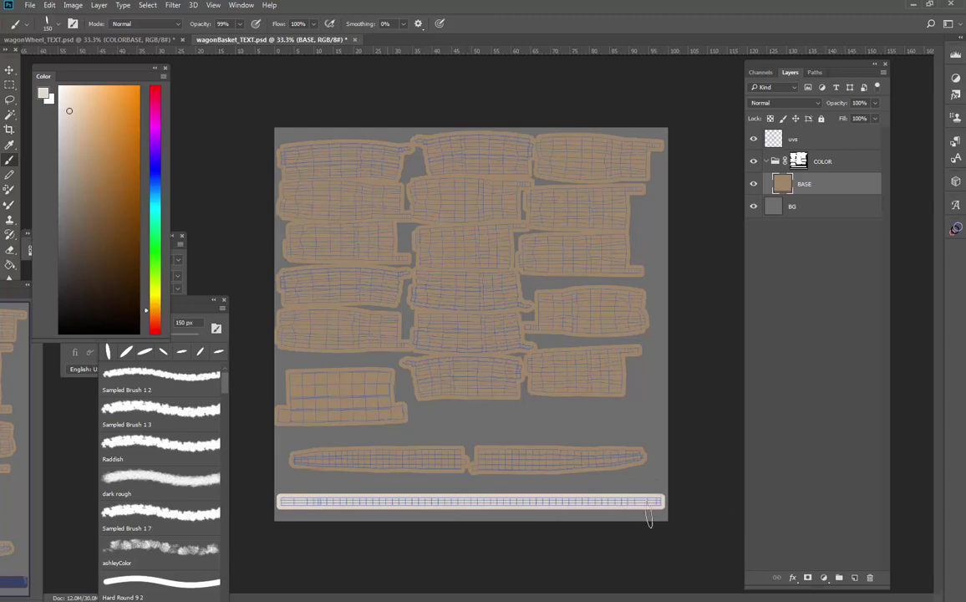
{"action": "key", "text": "ctrl+z"}
{"action": "left_click_drag", "start_coordinate": [157, 318], "coordinate": [156, 324]}
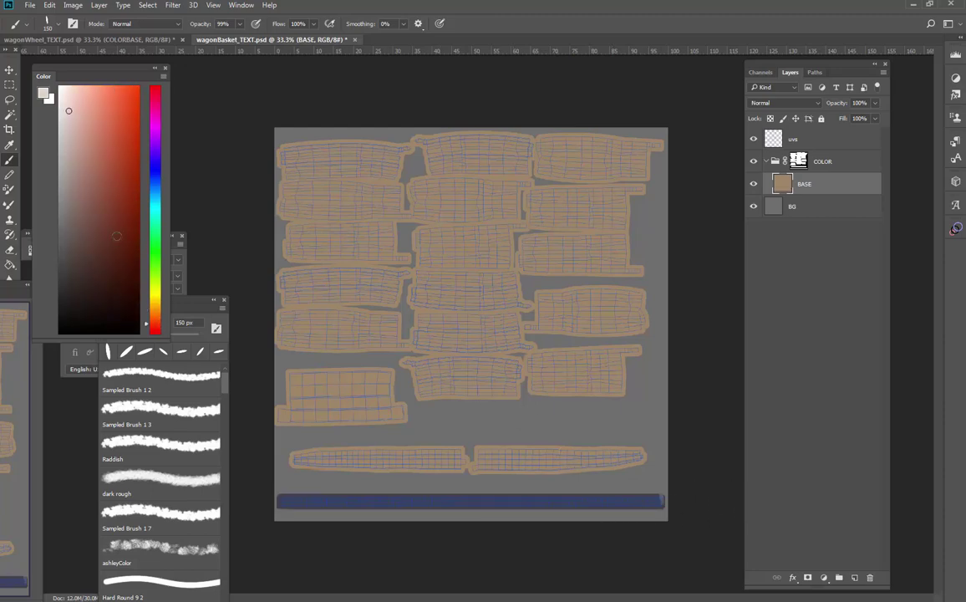
{"action": "left_click", "coordinate": [113, 262]}
{"action": "left_click_drag", "start_coordinate": [665, 501], "coordinate": [158, 520]}
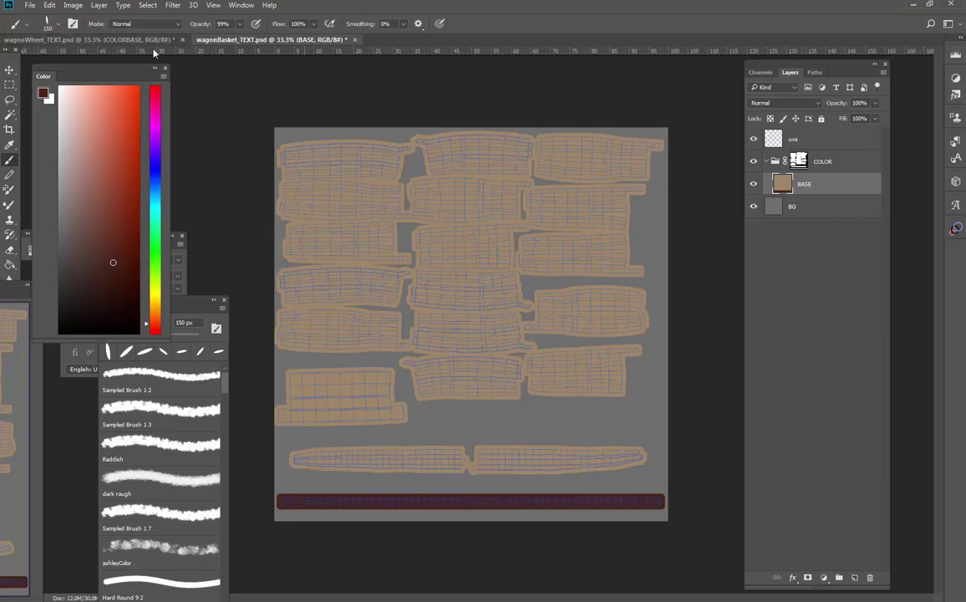
Step: In wagonWheel_TEXT.psd, paint the tall rectangular rim shell with the dark blue-grey sampled from the semicircular shell, showing the UV's layer only while painting
{"action": "left_click", "coordinate": [157, 40]}
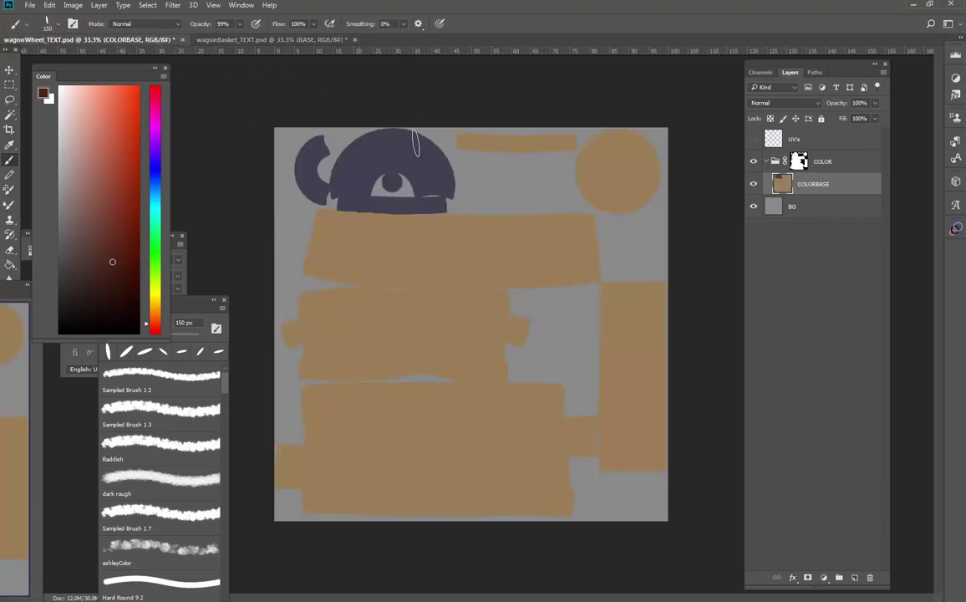
{"action": "left_click", "coordinate": [416, 143], "text": "alt"}
{"action": "left_click", "coordinate": [753, 140]}
{"action": "right_click", "coordinate": [642, 236]}
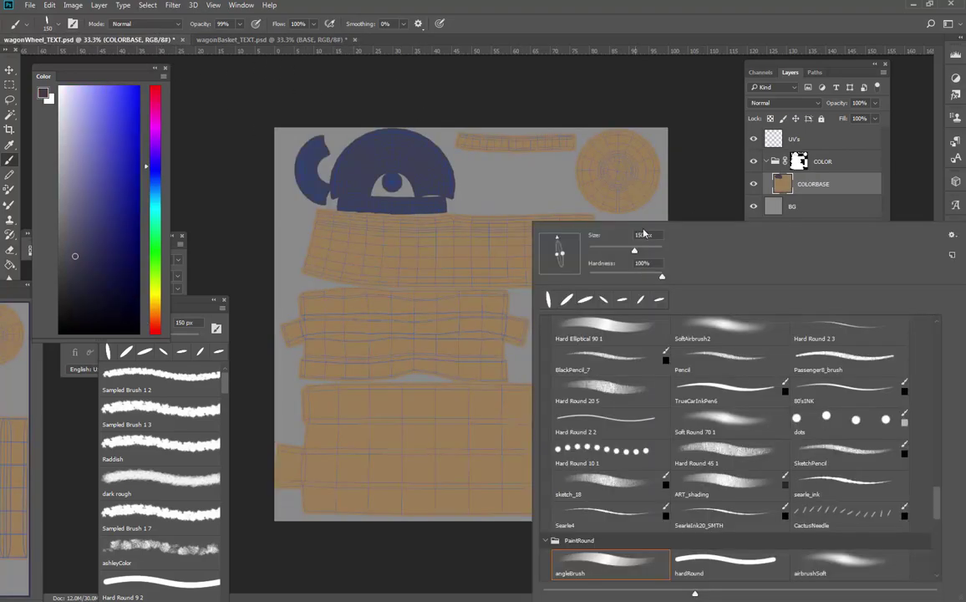
{"action": "left_click", "coordinate": [577, 251]}
{"action": "left_click", "coordinate": [682, 211]}
{"action": "mouse_move", "coordinate": [656, 285]}
{"action": "left_mouse_down"}
{"action": "mouse_move", "coordinate": [657, 476]}
{"action": "mouse_move", "coordinate": [657, 286]}
{"action": "mouse_move", "coordinate": [619, 305]}
{"action": "mouse_move", "coordinate": [619, 463]}
{"action": "mouse_move", "coordinate": [628, 278]}
{"action": "mouse_move", "coordinate": [621, 455]}
{"action": "mouse_move", "coordinate": [638, 367]}
{"action": "mouse_move", "coordinate": [635, 465]}
{"action": "mouse_move", "coordinate": [629, 300]}
{"action": "left_mouse_up"}
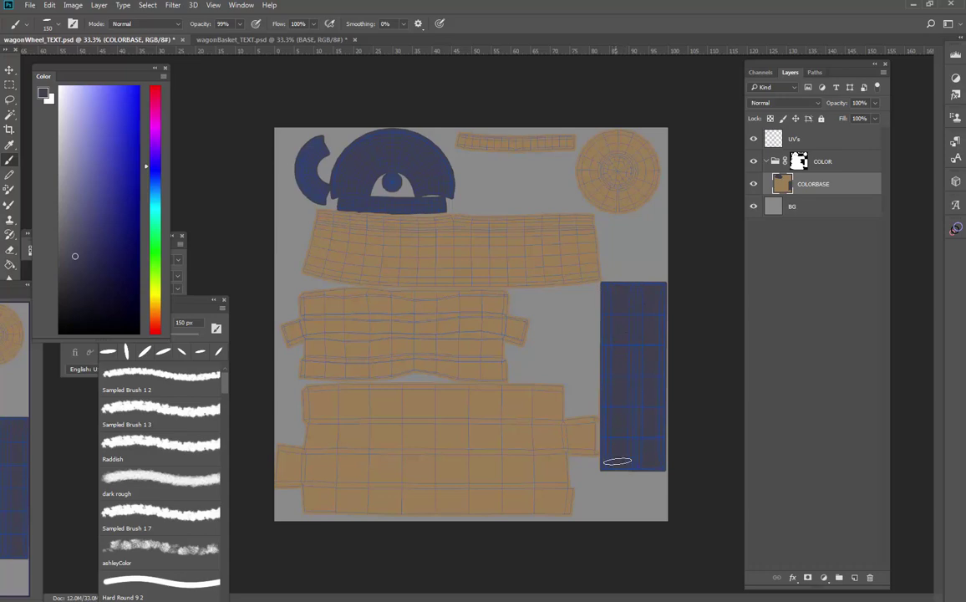
{"action": "left_click", "coordinate": [754, 138]}
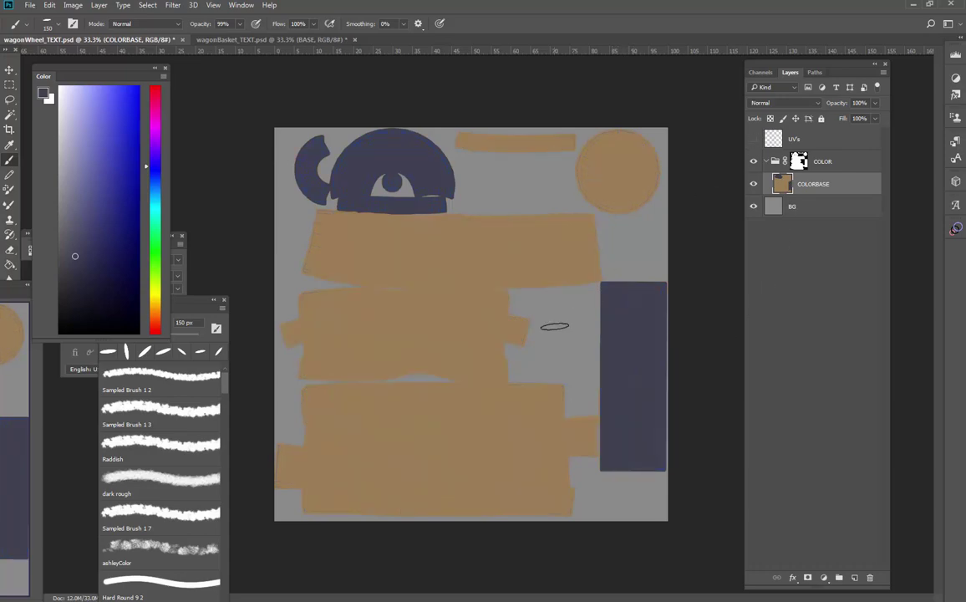
Step: Save a JPEG copy of the wheel texture over the existing wagonWheel_COLOR.jpg in the TEXTURES folder
{"action": "key", "text": "ctrl+shift+s"}
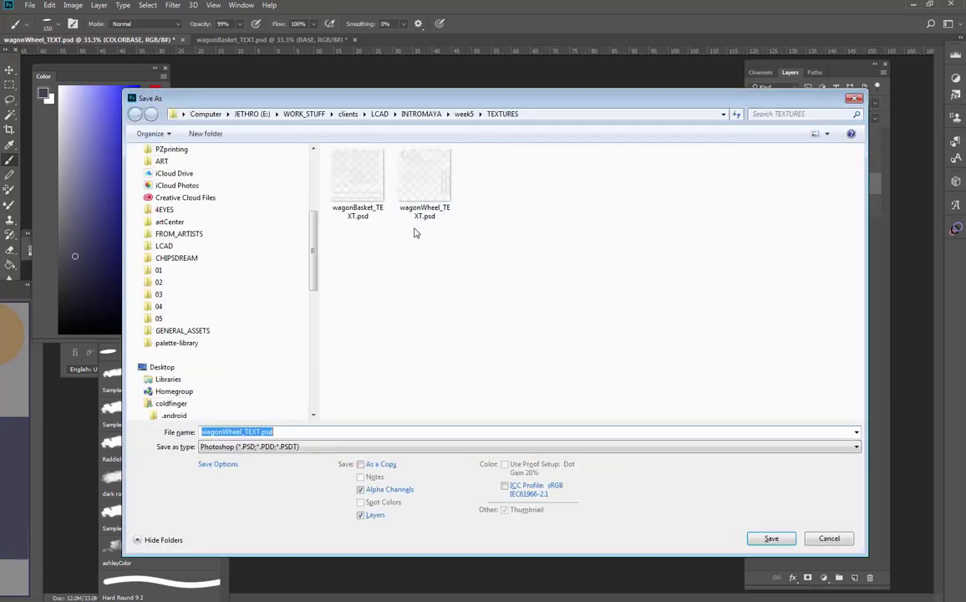
{"action": "left_click", "coordinate": [307, 446]}
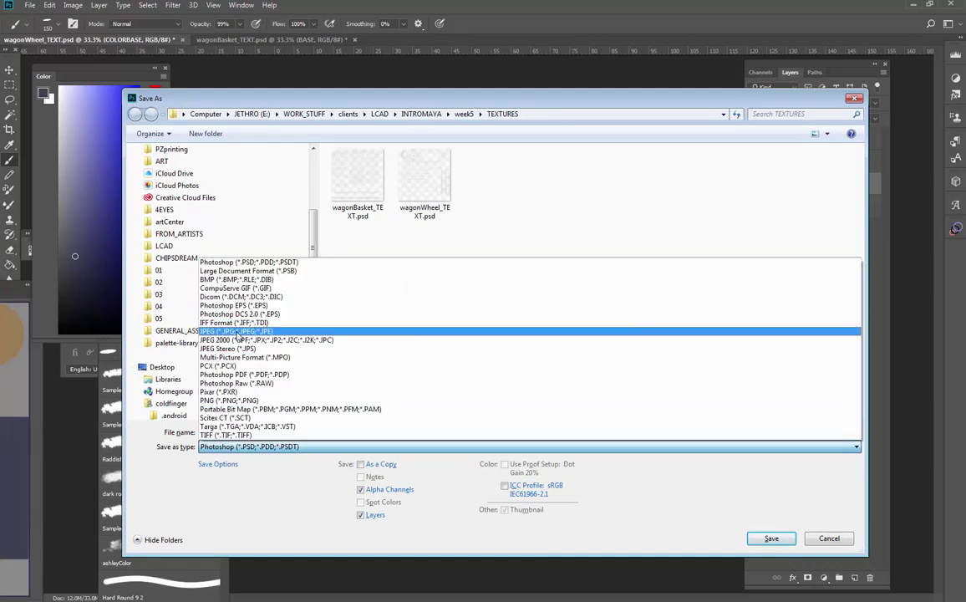
{"action": "left_click", "coordinate": [351, 330]}
{"action": "left_click", "coordinate": [358, 179]}
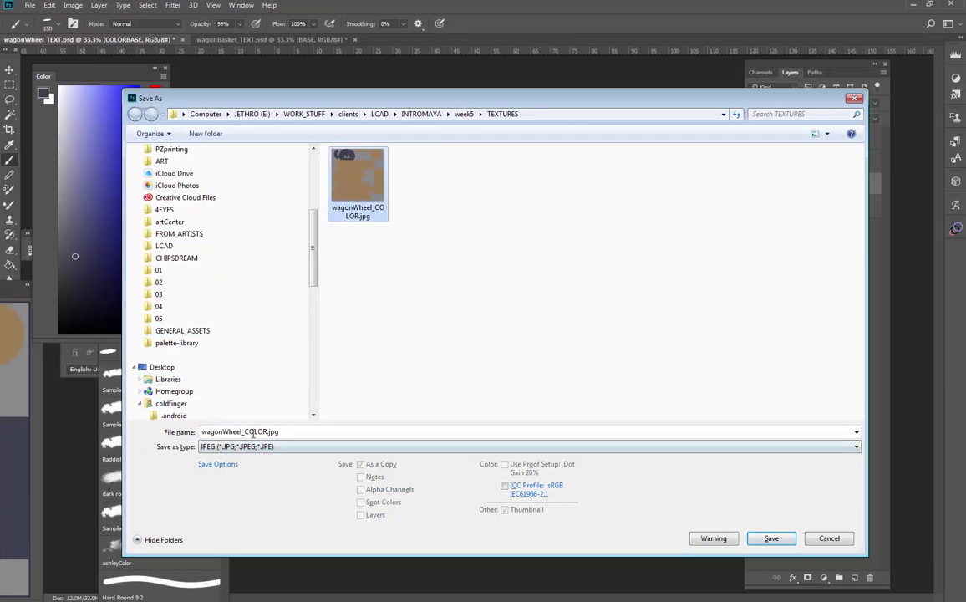
{"action": "left_click", "coordinate": [771, 538]}
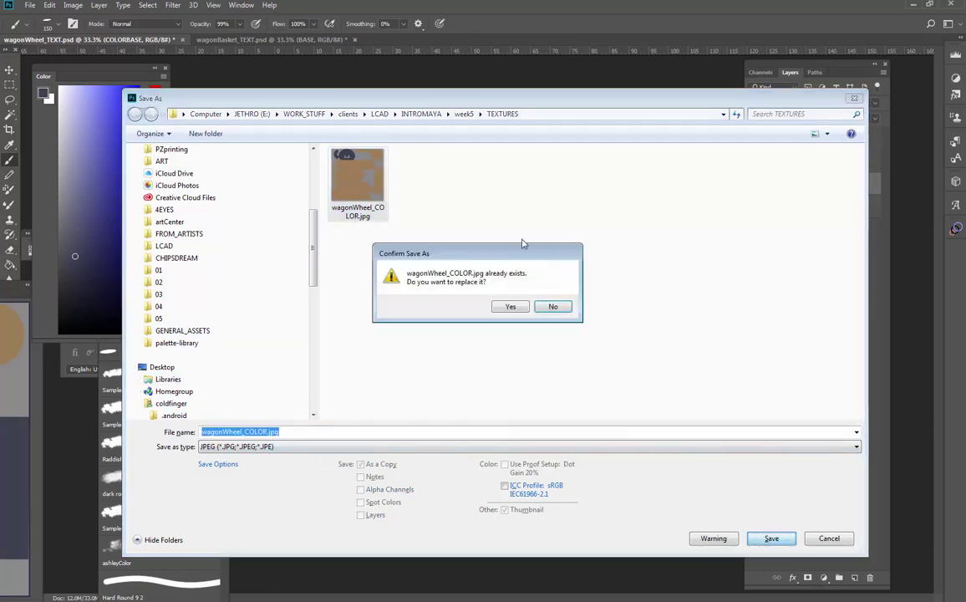
{"action": "left_click", "coordinate": [509, 307]}
{"action": "left_click", "coordinate": [525, 187]}
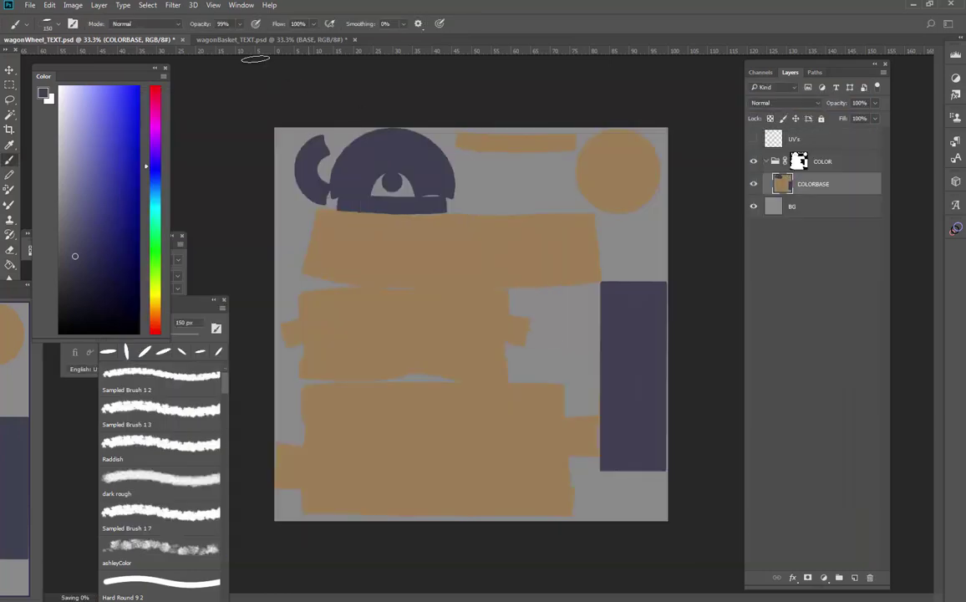
Step: Hide the uvs layer in wagonBasket_TEXT.psd and fill the basket's brown shells with the brown sampled from the wheel texture
{"action": "left_click", "coordinate": [251, 39]}
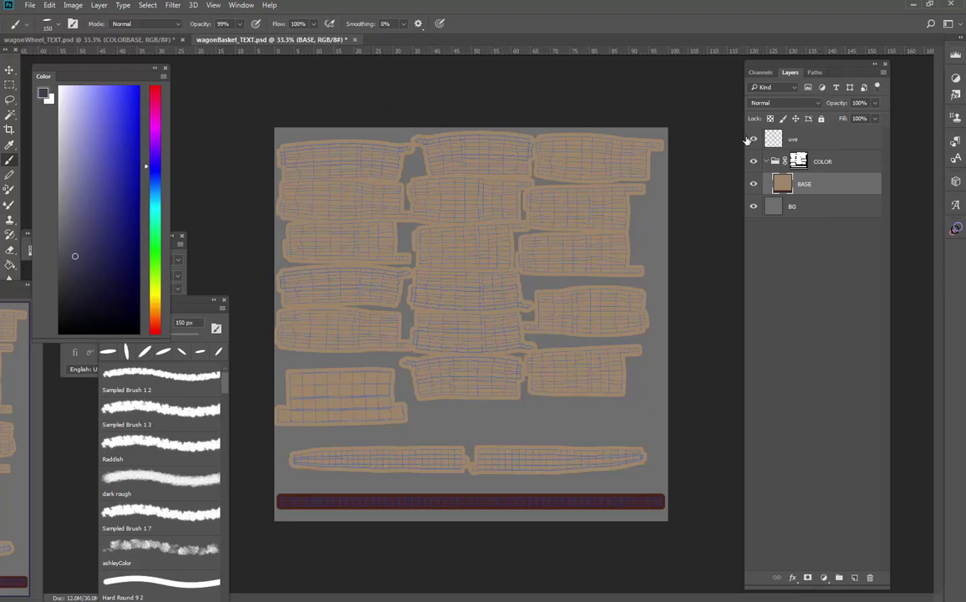
{"action": "left_click", "coordinate": [753, 139]}
{"action": "left_click", "coordinate": [163, 40]}
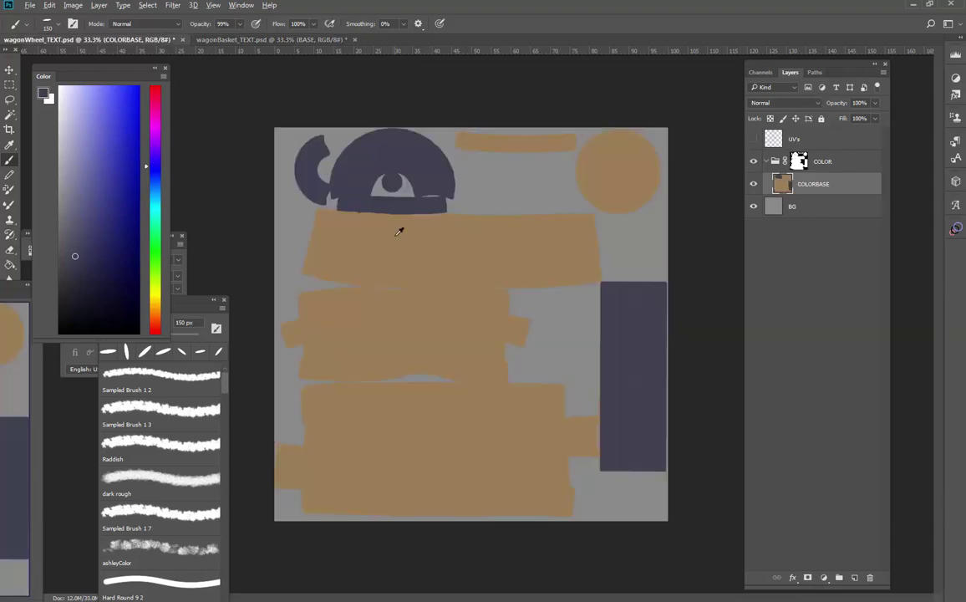
{"action": "left_click", "coordinate": [399, 232], "text": "alt"}
{"action": "left_click", "coordinate": [302, 41]}
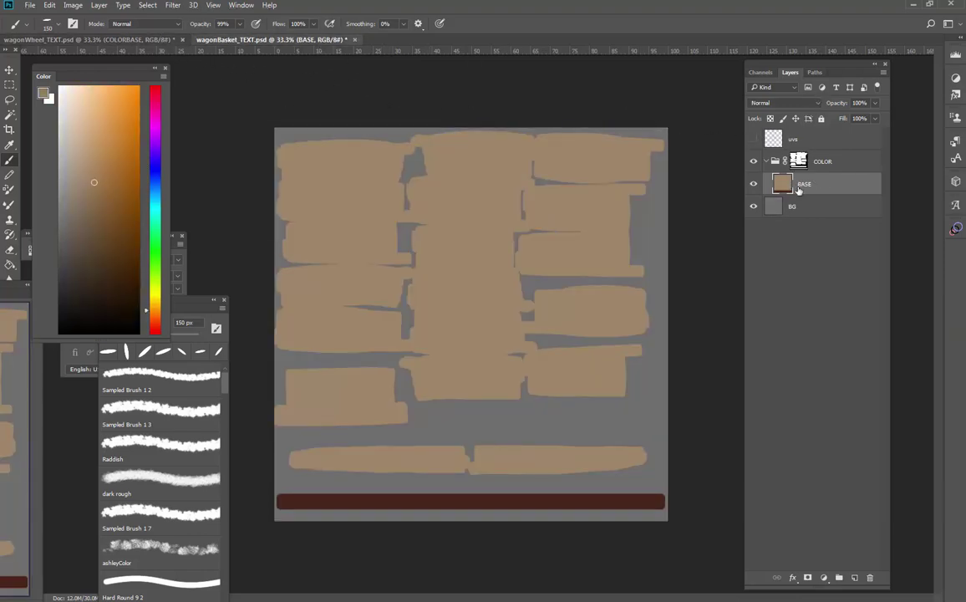
{"action": "key", "text": "g"}
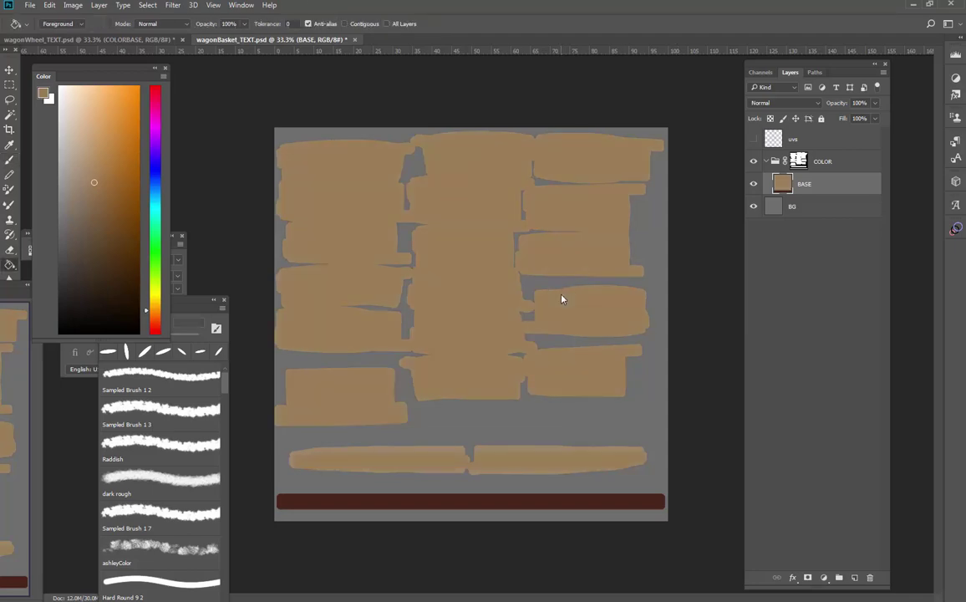
Step: Paint over the uneven colour on the two long tapered basket shells with the same brown, using a rounder 200 px brush tip
{"action": "key", "text": "b"}
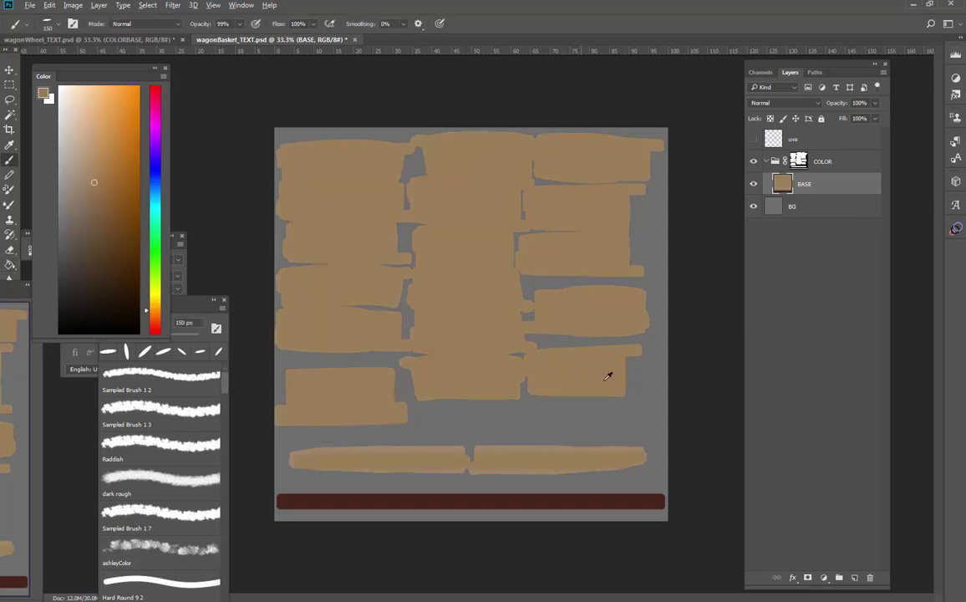
{"action": "key", "text": "bracketright"}
{"action": "key", "text": "bracketright"}
{"action": "key", "text": "bracketright"}
{"action": "key", "text": "bracketright"}
{"action": "key", "text": "bracketright"}
{"action": "key", "text": "bracketright"}
{"action": "key", "text": "bracketright"}
{"action": "key", "text": "bracketleft"}
{"action": "key", "text": "bracketleft"}
{"action": "key", "text": "bracketleft"}
{"action": "key", "text": "bracketleft"}
{"action": "key", "text": "bracketleft"}
{"action": "right_click", "coordinate": [637, 436]}
{"action": "mouse_move", "coordinate": [576, 256]}
{"action": "left_mouse_down"}
{"action": "mouse_move", "coordinate": [571, 235]}
{"action": "mouse_move", "coordinate": [565, 258]}
{"action": "mouse_move", "coordinate": [561, 236]}
{"action": "left_mouse_up"}
{"action": "left_click", "coordinate": [496, 392]}
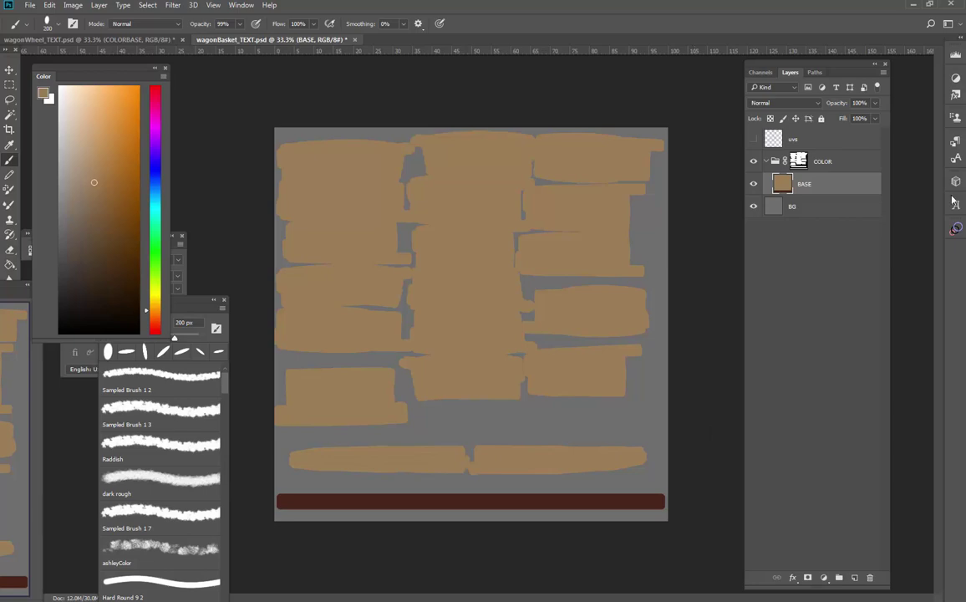
Step: Save a JPEG copy of the basket texture as wagonBasket_COLOR.jpg in the TEXTURES folder at Maximum quality 12
{"action": "key", "text": "ctrl+shift+s"}
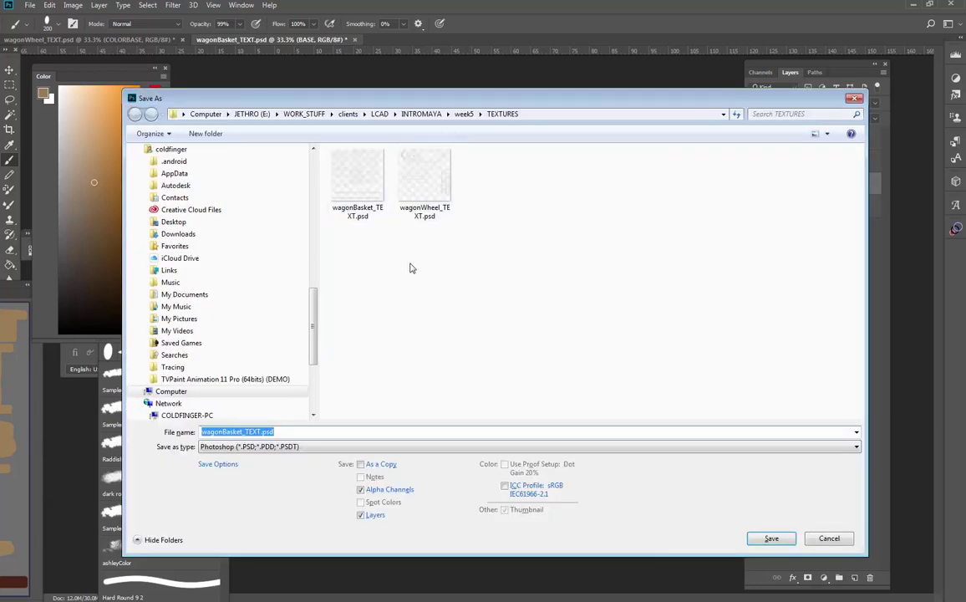
{"action": "left_click", "coordinate": [322, 446]}
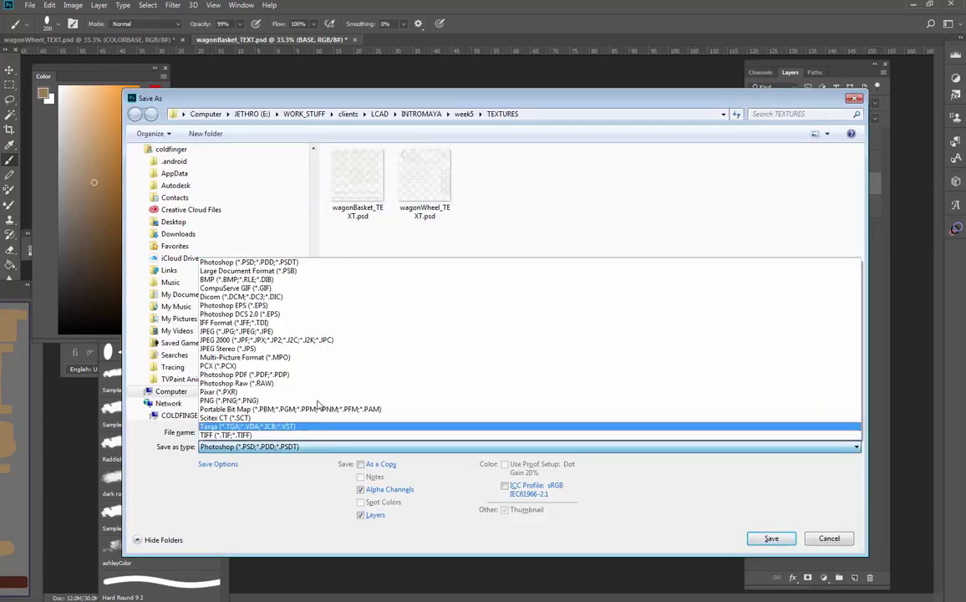
{"action": "left_click", "coordinate": [310, 331]}
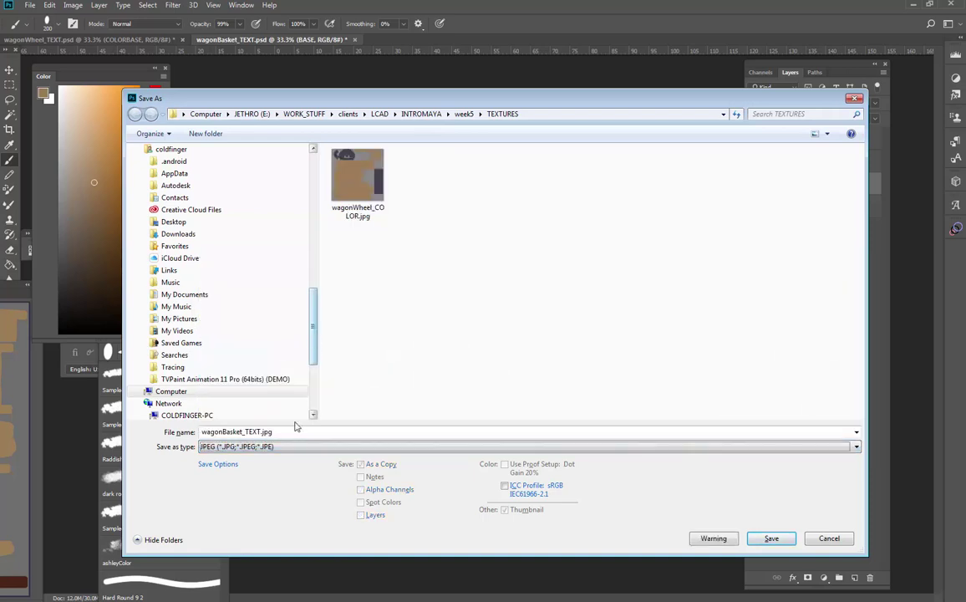
{"action": "double_click", "coordinate": [258, 431]}
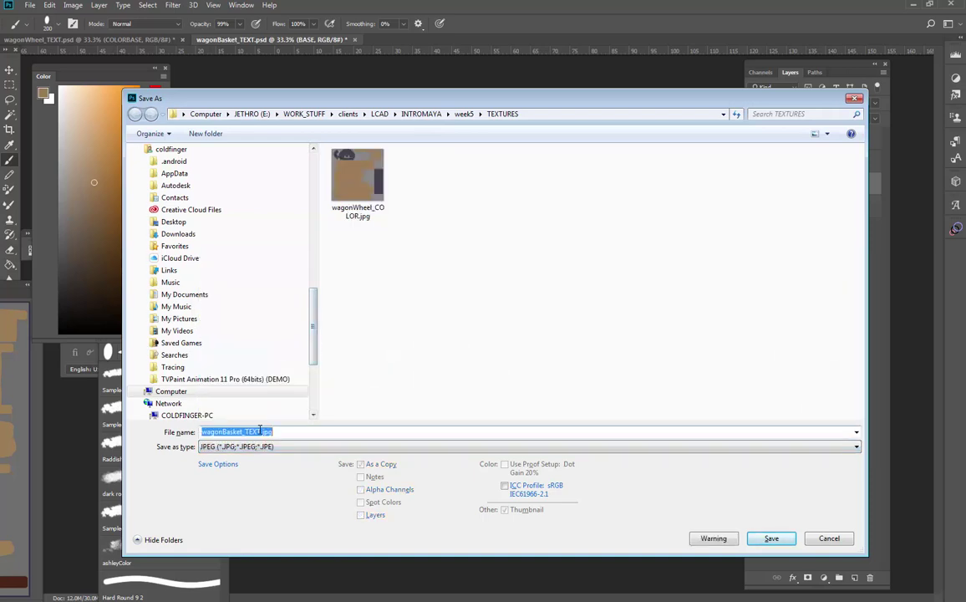
{"action": "left_click", "coordinate": [312, 429]}
{"action": "key", "text": "Left"}
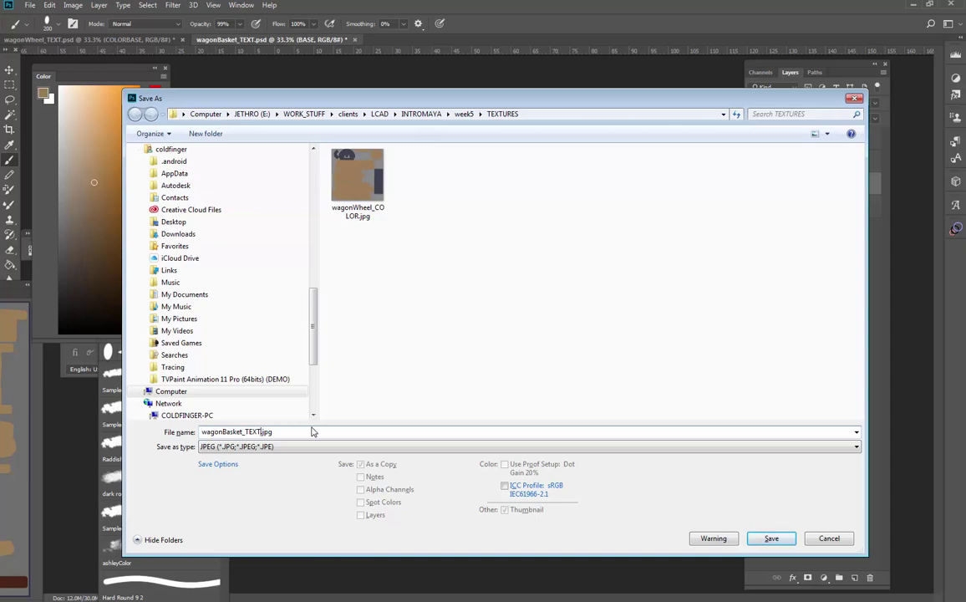
{"action": "key", "text": "BackSpace"}
{"action": "key", "text": "BackSpace"}
{"action": "key", "text": "BackSpace"}
{"action": "type", "text": "COLOR"}
{"action": "left_click", "coordinate": [762, 539]}
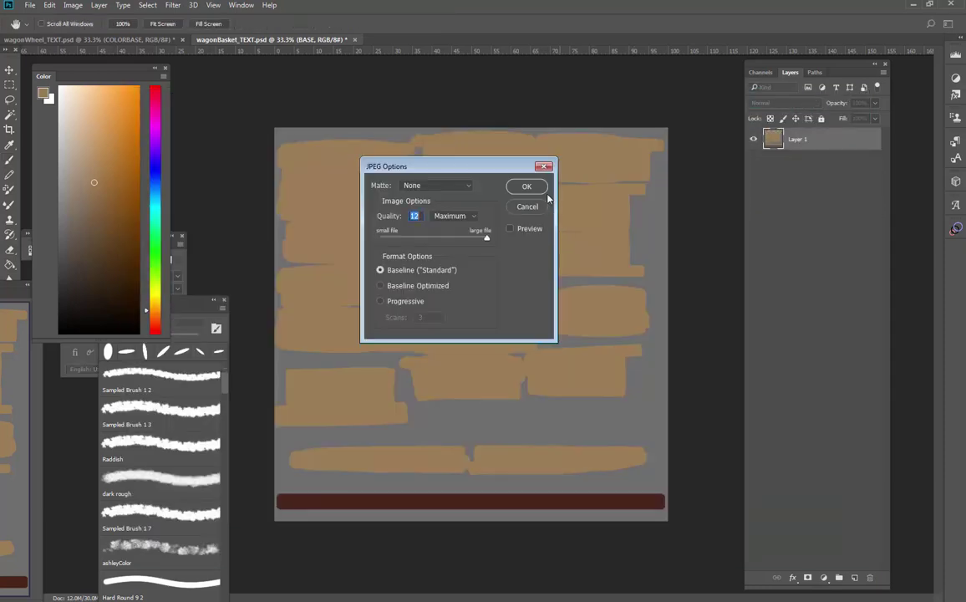
{"action": "left_click", "coordinate": [533, 186]}
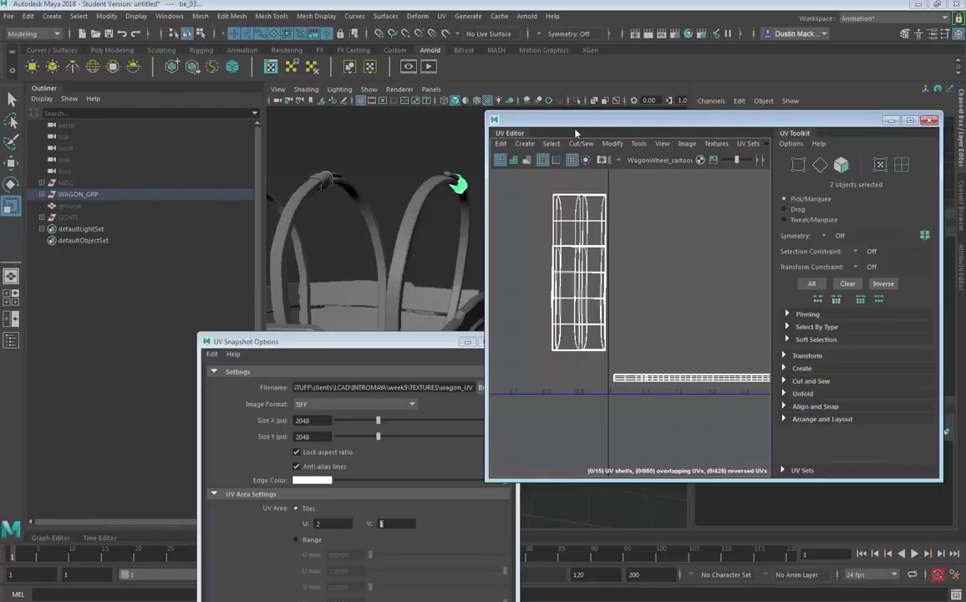
Step: Switch back to Maya and move the UV Editor and UV Snapshot Options windows apart to uncover the wagon in the viewport
{"action": "left_click_drag", "start_coordinate": [575, 132], "coordinate": [638, 138]}
{"action": "left_click_drag", "start_coordinate": [368, 343], "coordinate": [151, 194]}
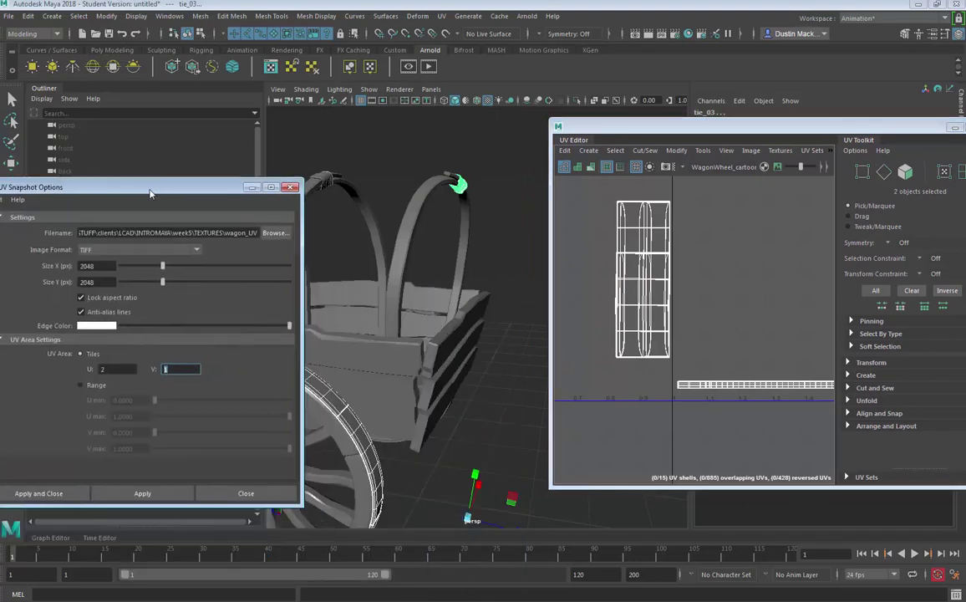
{"action": "left_click_drag", "start_coordinate": [343, 258], "coordinate": [417, 251], "text": "alt"}
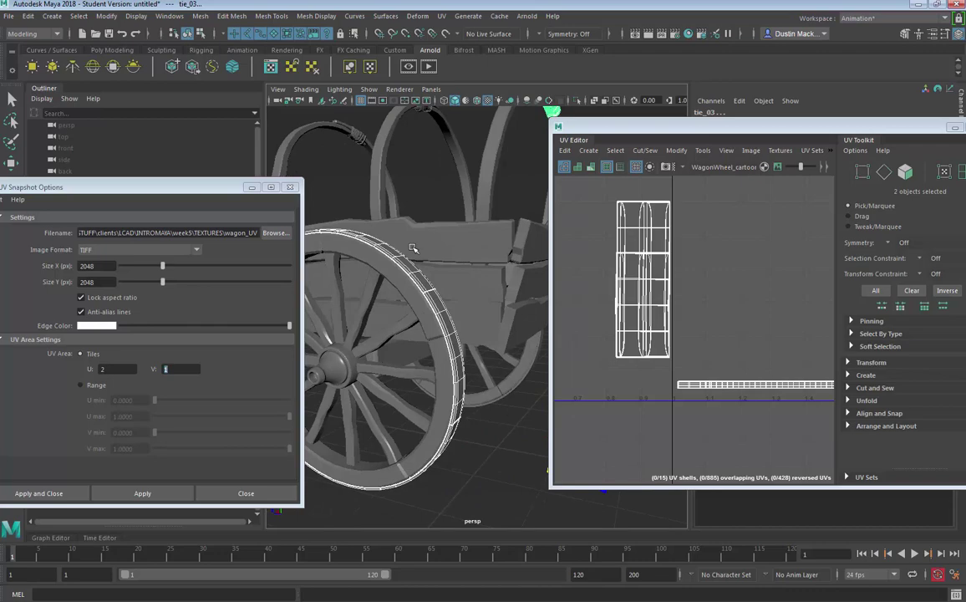
Step: Close the UV Snapshot Options and UV Editor windows and clear the selection on the wagon
{"action": "scroll", "coordinate": [413, 248], "scroll_direction": "up", "scroll_amount": 3}
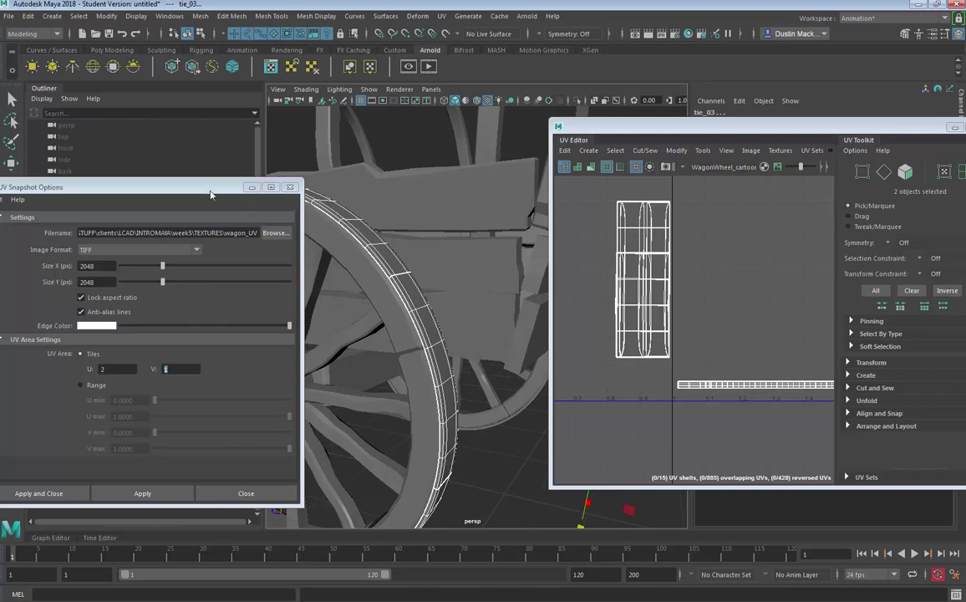
{"action": "left_click", "coordinate": [290, 186]}
{"action": "left_click_drag", "start_coordinate": [740, 136], "coordinate": [598, 134]}
{"action": "left_click", "coordinate": [853, 129]}
{"action": "right_click_drag", "start_coordinate": [569, 268], "coordinate": [401, 304], "text": "alt"}
{"action": "left_click_drag", "start_coordinate": [609, 197], "coordinate": [588, 213], "text": "alt"}
{"action": "left_click", "coordinate": [588, 214]}
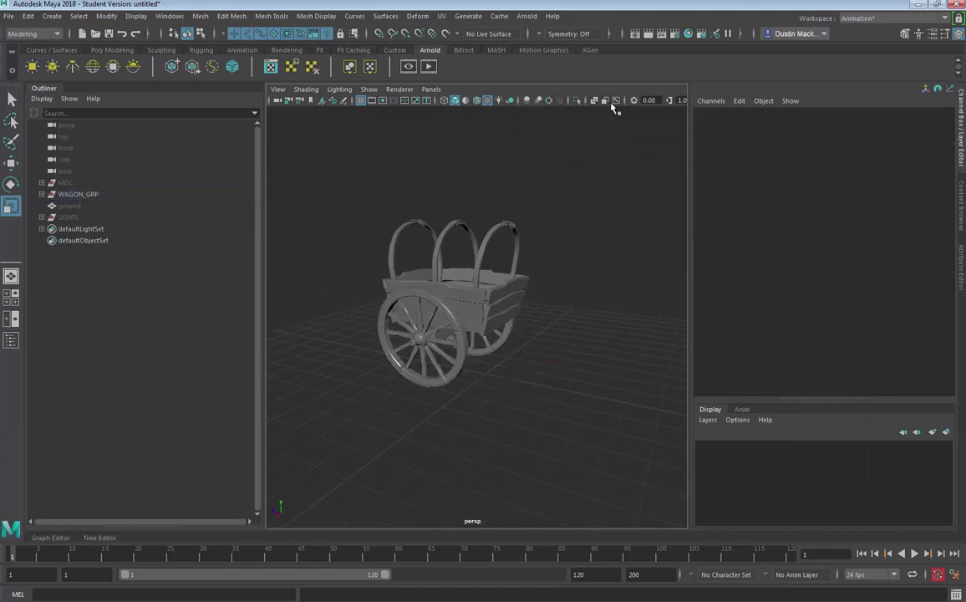
Step: Open the Hypershade, create a new Blinn material, and shift and narrow the window to uncover the wagon
{"action": "left_click", "coordinate": [688, 36]}
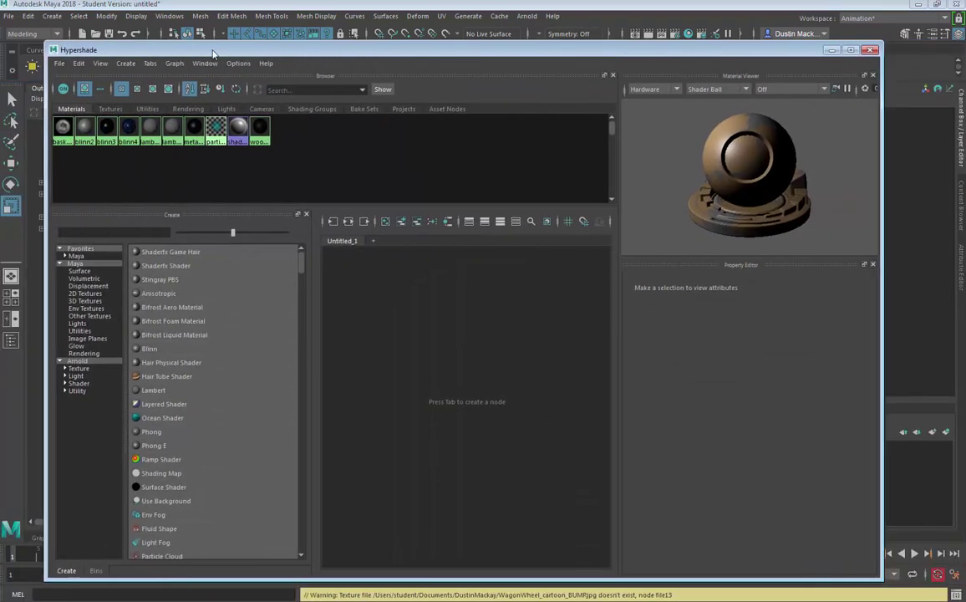
{"action": "left_click_drag", "start_coordinate": [214, 52], "coordinate": [230, 47]}
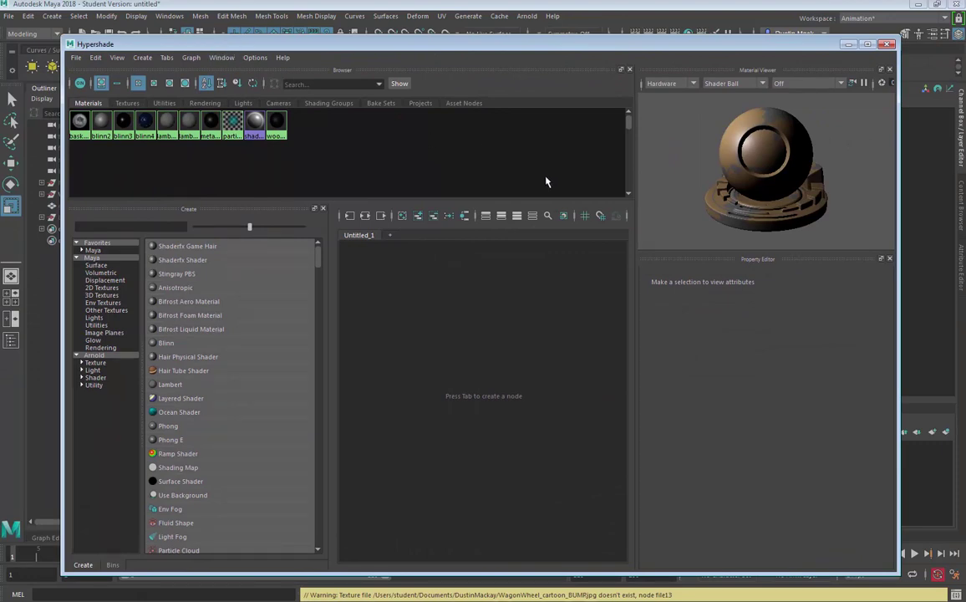
{"action": "left_click", "coordinate": [168, 344]}
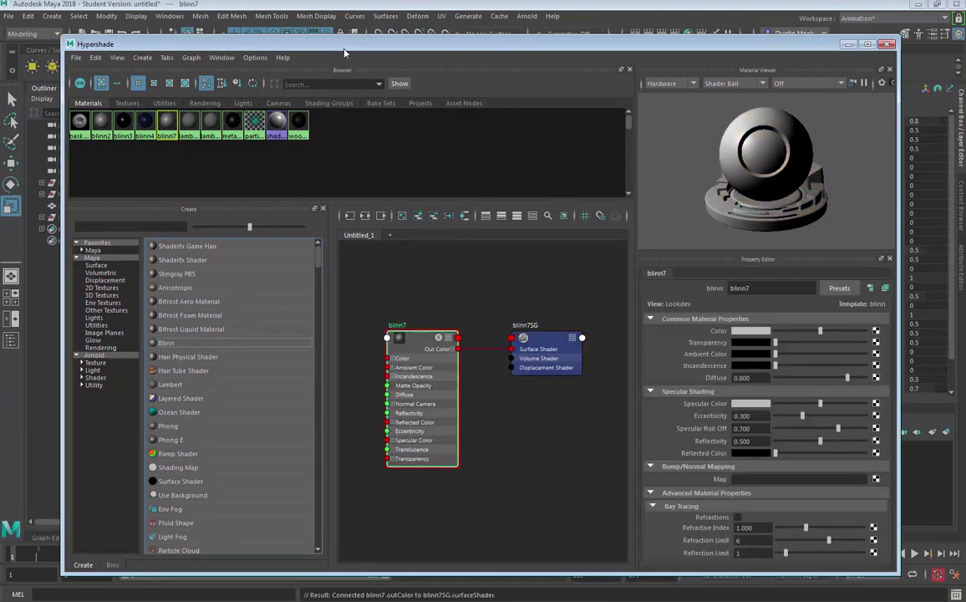
{"action": "left_click_drag", "start_coordinate": [309, 44], "coordinate": [407, 45]}
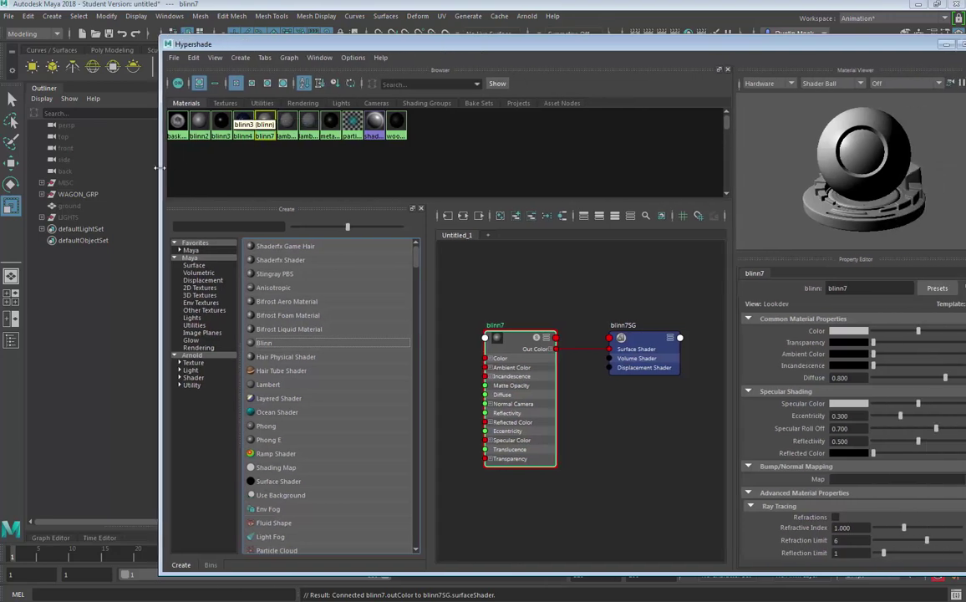
{"action": "left_click_drag", "start_coordinate": [160, 166], "coordinate": [449, 171]}
Step: Select the L_WHEEL_MIR and R_WHEEL_MIR groups under WAGON_GRP and isolate both wheels in the viewport
{"action": "middle_click_drag", "start_coordinate": [414, 200], "coordinate": [295, 168], "text": "alt"}
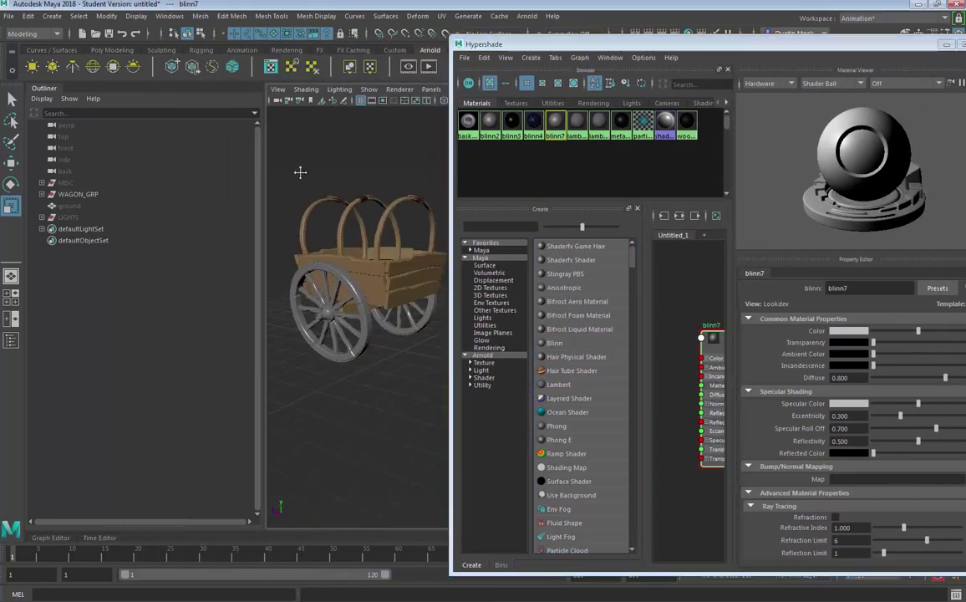
{"action": "left_click", "coordinate": [377, 182]}
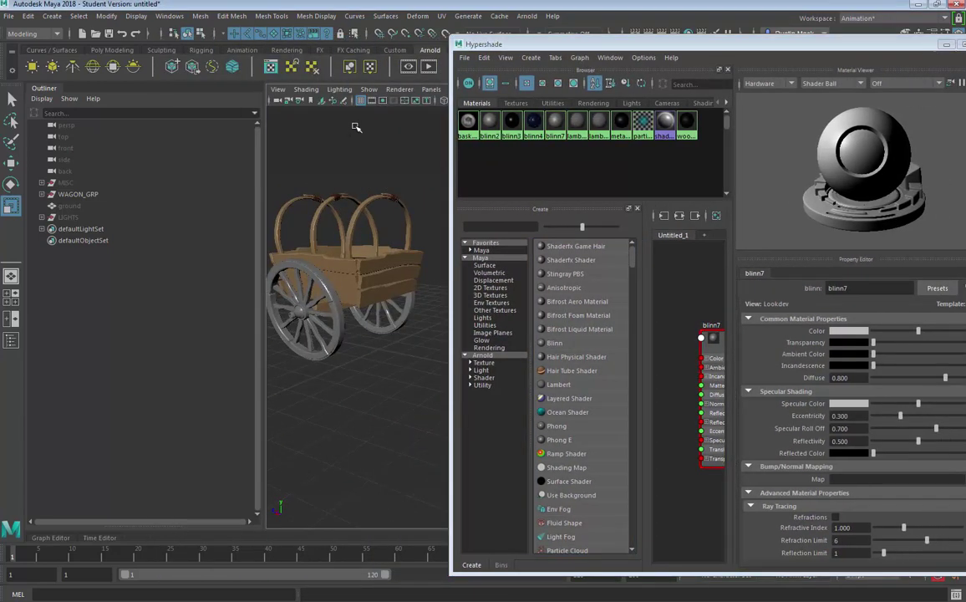
{"action": "left_click", "coordinate": [298, 313]}
{"action": "left_click", "coordinate": [42, 194], "text": "shift"}
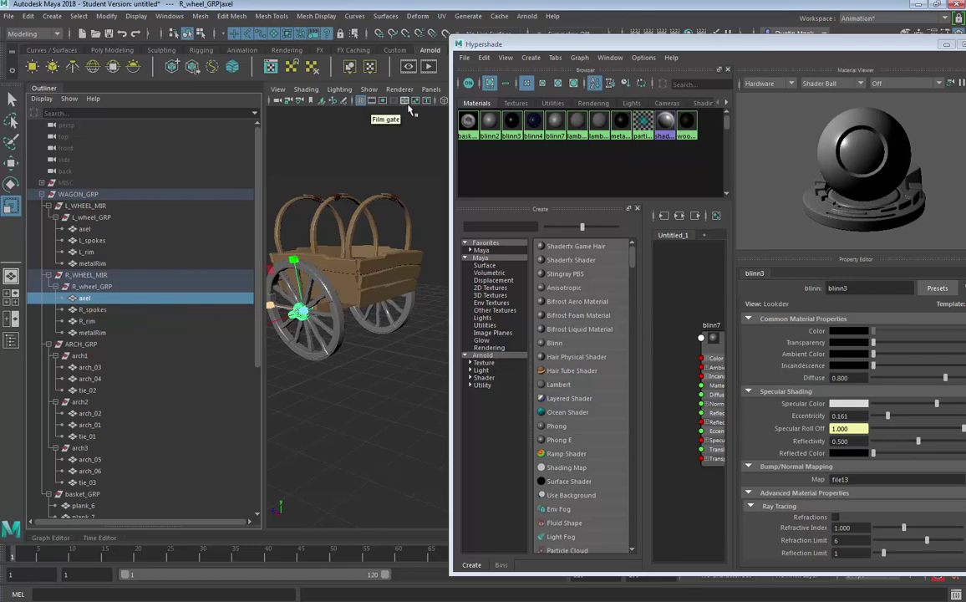
{"action": "left_click_drag", "start_coordinate": [479, 48], "coordinate": [447, 113]}
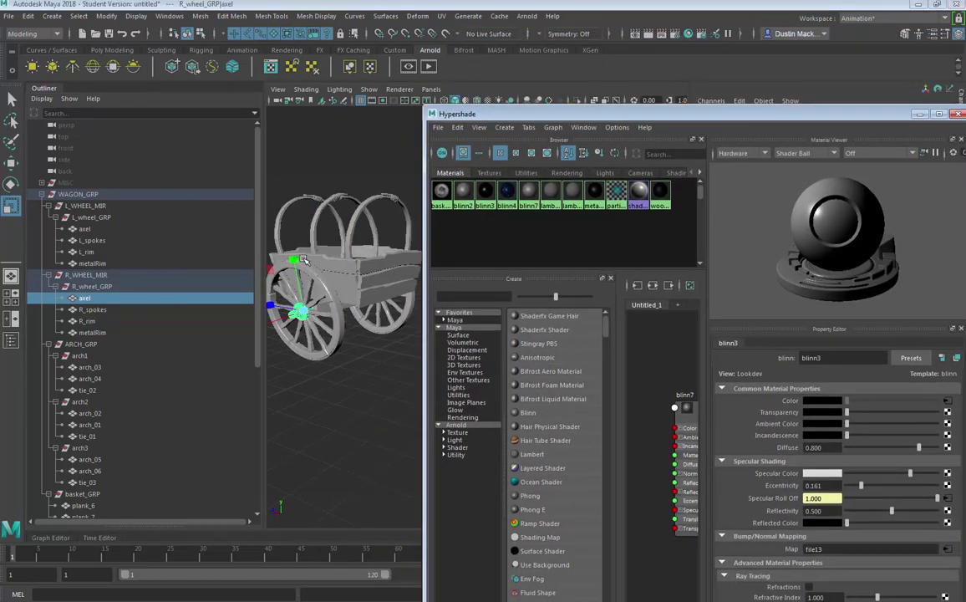
{"action": "left_click", "coordinate": [94, 275]}
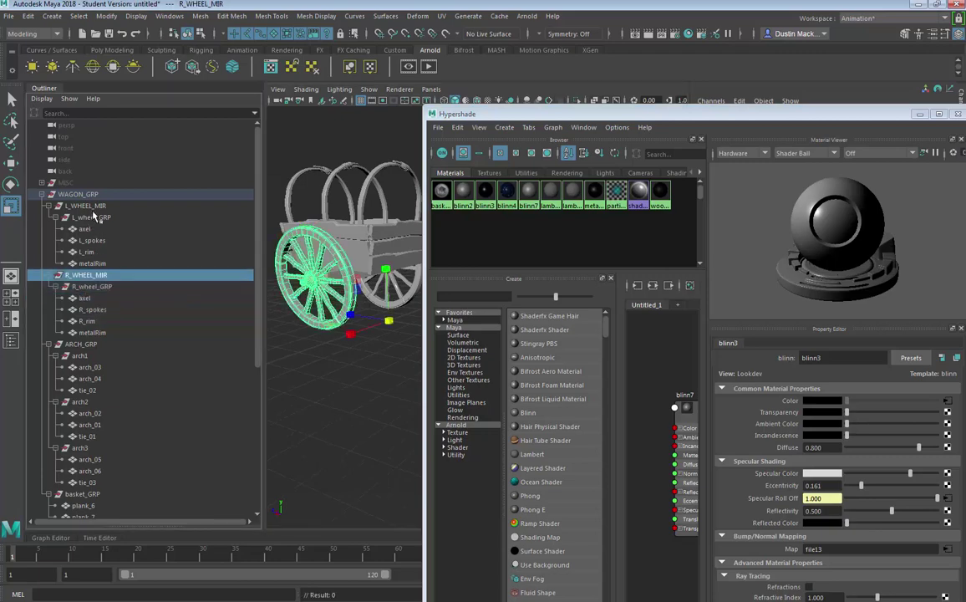
{"action": "left_click", "coordinate": [92, 207], "text": "shift"}
{"action": "left_click_drag", "start_coordinate": [477, 114], "coordinate": [438, 136]}
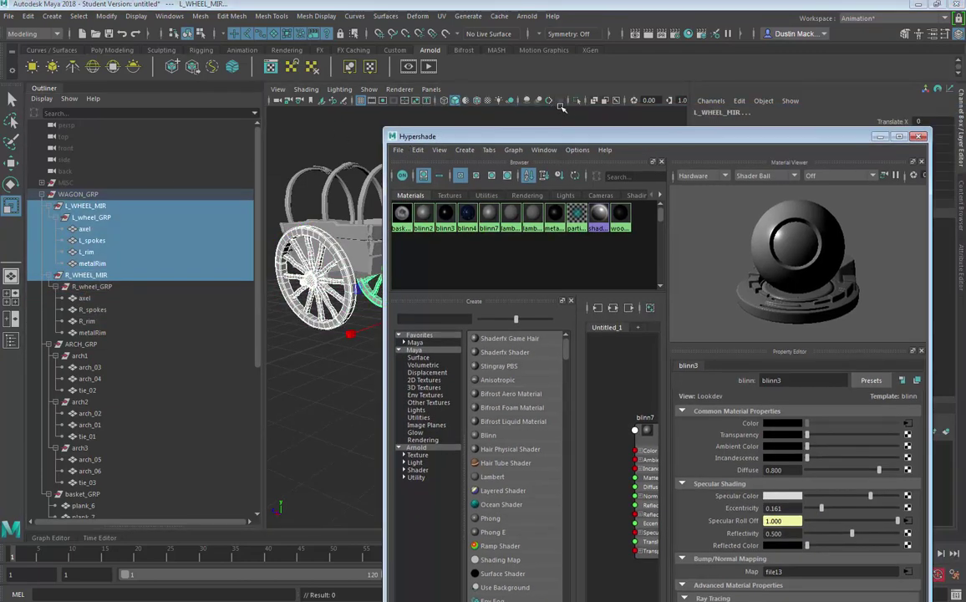
{"action": "left_click", "coordinate": [575, 101]}
{"action": "left_click_drag", "start_coordinate": [577, 137], "coordinate": [664, 116]}
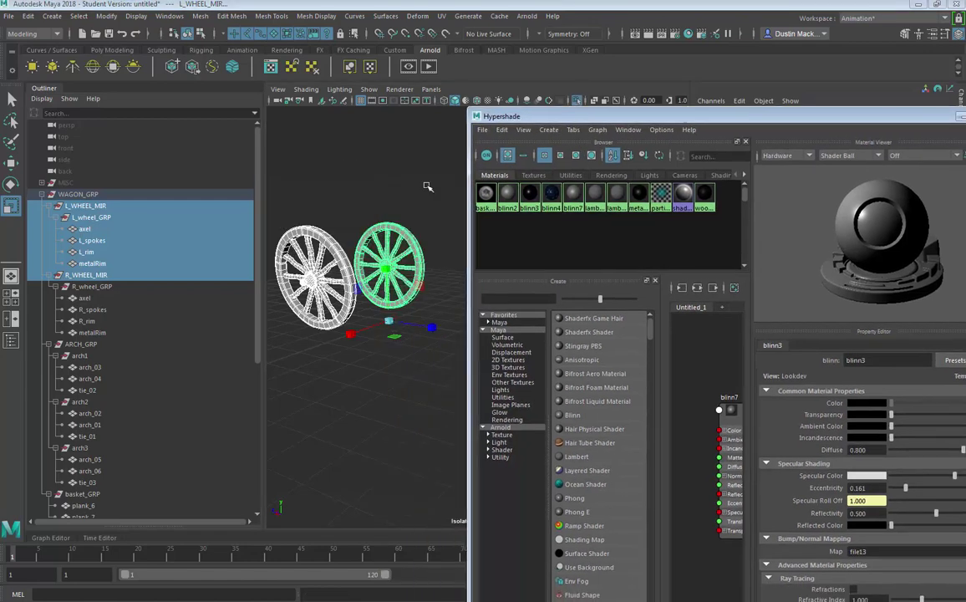
Step: Select every part of the two isolated wheels and assign the new Blinn material to them
{"action": "left_click", "coordinate": [388, 169]}
{"action": "left_click_drag", "start_coordinate": [402, 152], "coordinate": [241, 330]}
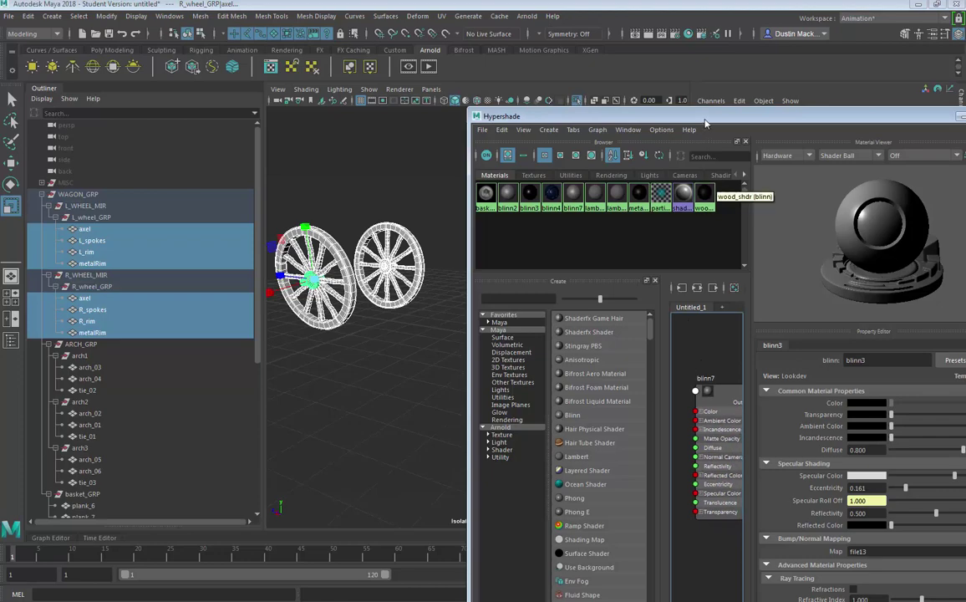
{"action": "left_click_drag", "start_coordinate": [700, 116], "coordinate": [594, 120]}
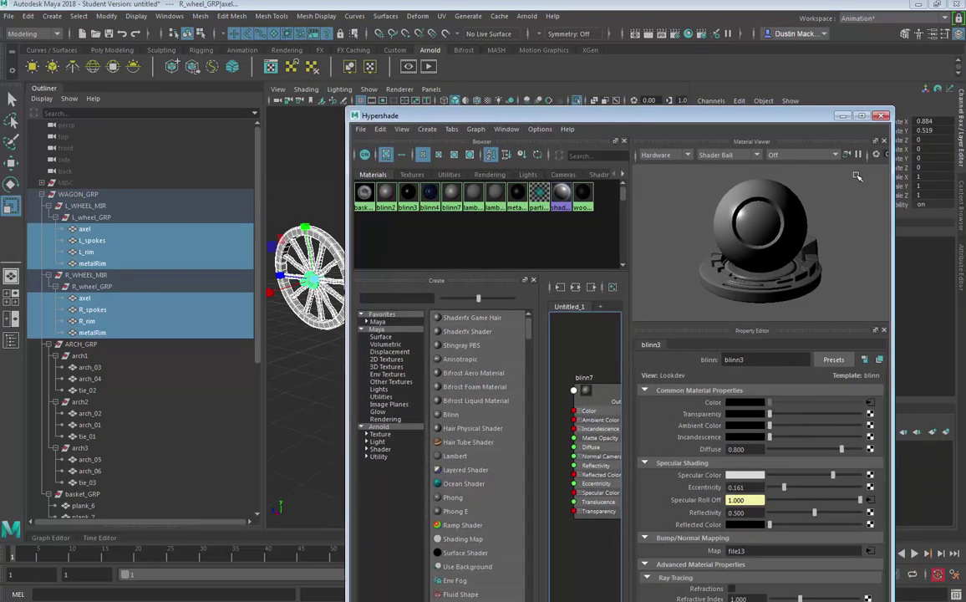
{"action": "left_click_drag", "start_coordinate": [599, 378], "coordinate": [589, 357]}
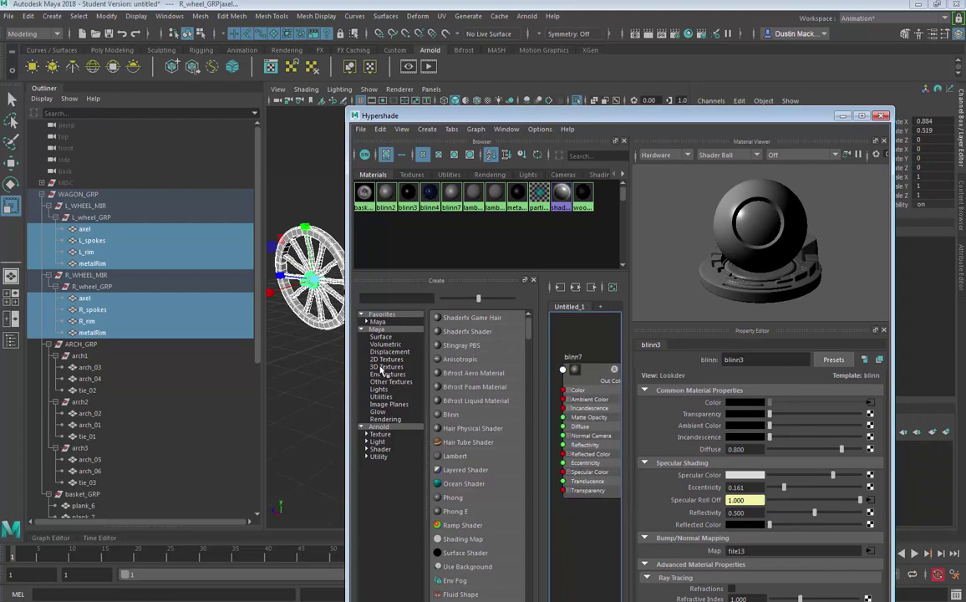
{"action": "right_click", "coordinate": [574, 372]}
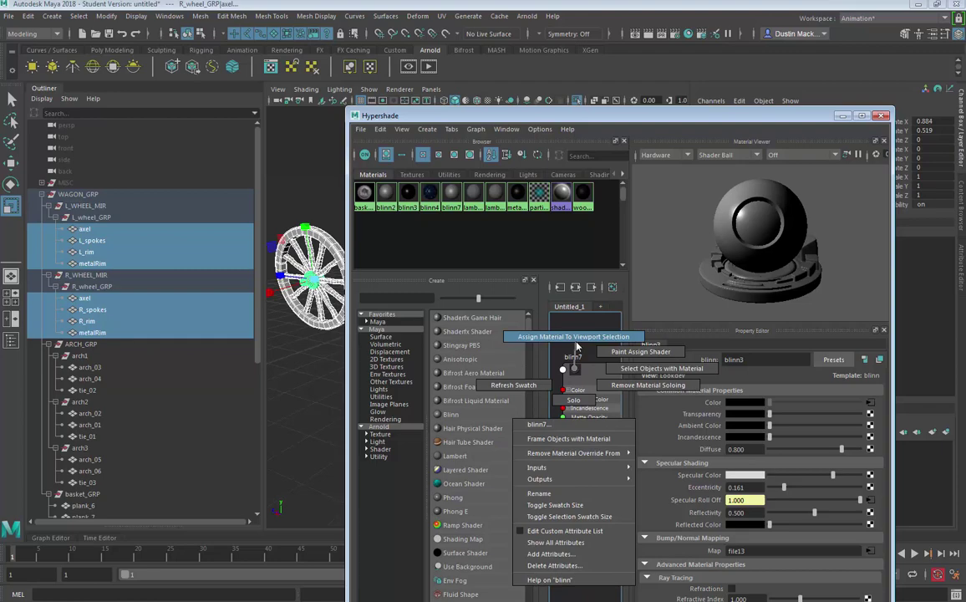
{"action": "left_click", "coordinate": [576, 343]}
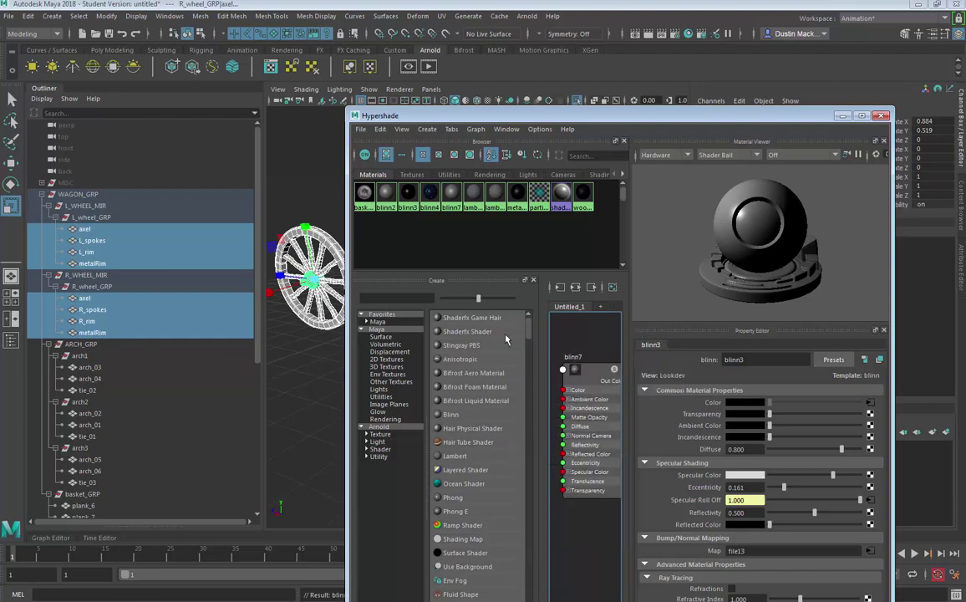
Step: Darken the new Blinn's colour to a 0.194 grey, and resize the Outliner and Hypershade to uncover the wheels
{"action": "left_click", "coordinate": [584, 371]}
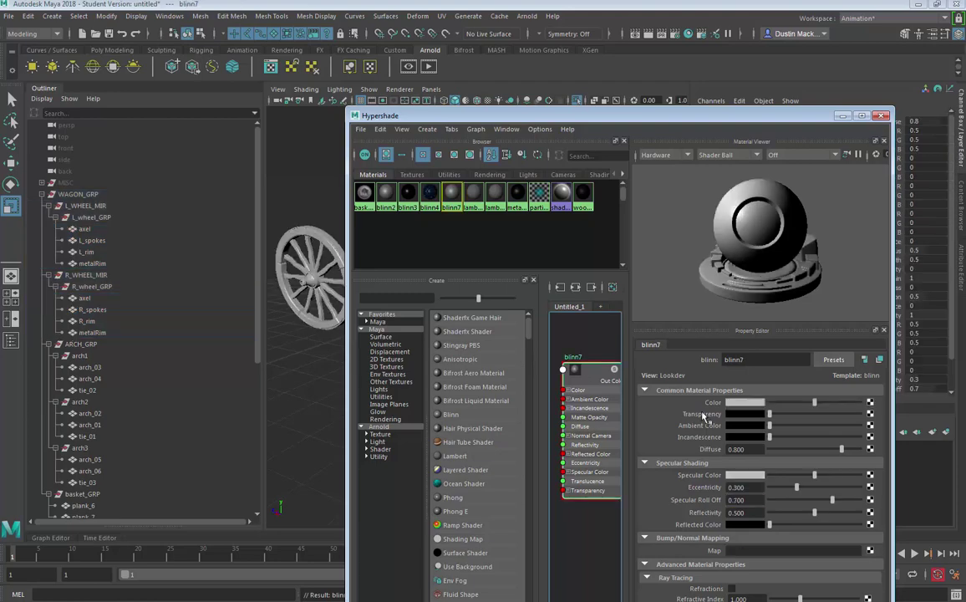
{"action": "mouse_move", "coordinate": [785, 407]}
{"action": "left_mouse_down"}
{"action": "mouse_move", "coordinate": [804, 407]}
{"action": "mouse_move", "coordinate": [787, 407]}
{"action": "left_mouse_up"}
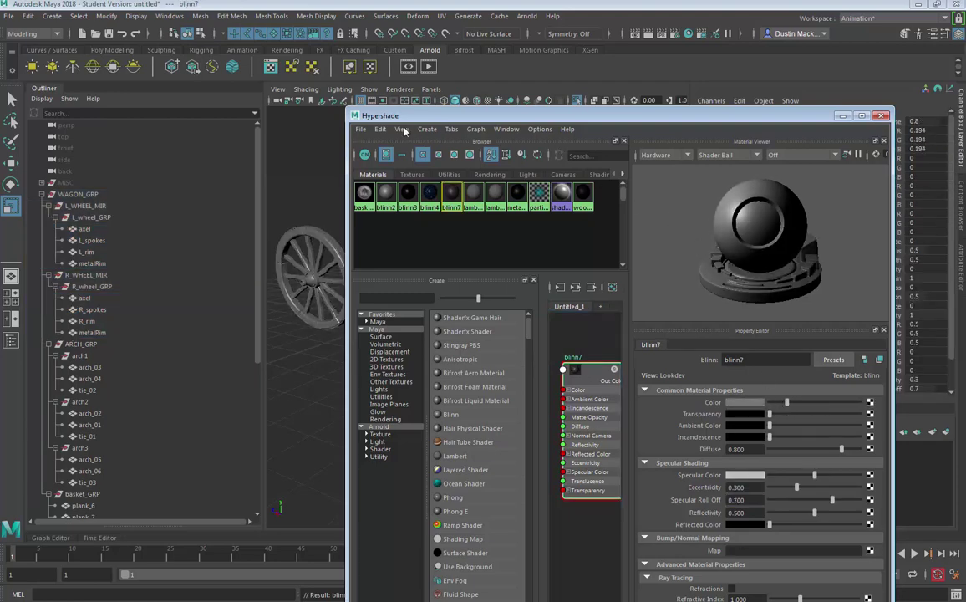
{"action": "left_click_drag", "start_coordinate": [357, 121], "coordinate": [129, 165]}
{"action": "mouse_move", "coordinate": [269, 219]}
{"action": "middle_mouse_down", "text": "alt"}
{"action": "mouse_move", "coordinate": [233, 233]}
{"action": "mouse_move", "coordinate": [262, 238]}
{"action": "middle_mouse_up", "text": "alt"}
{"action": "left_click_drag", "start_coordinate": [372, 156], "coordinate": [341, 94]}
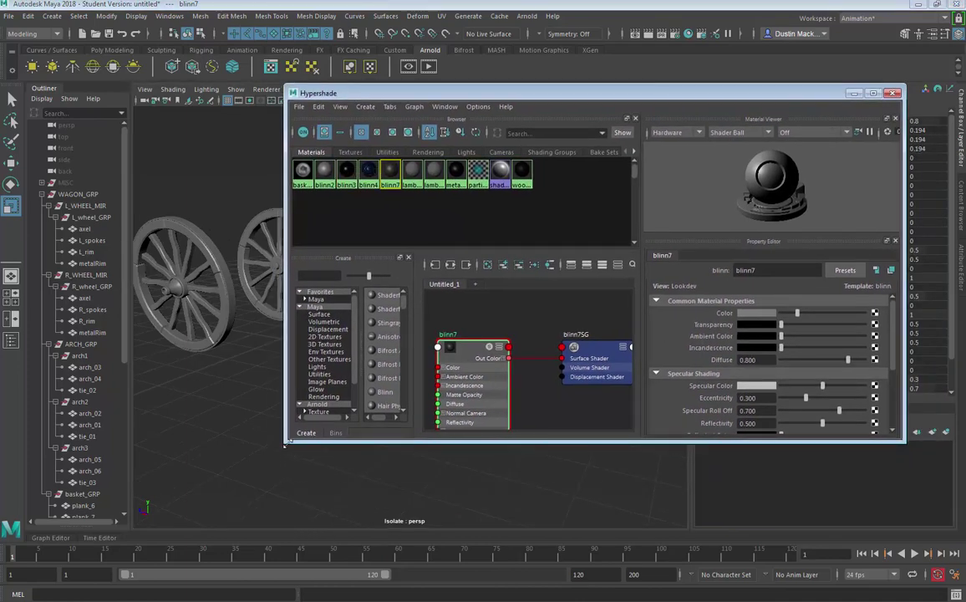
{"action": "left_click_drag", "start_coordinate": [274, 505], "coordinate": [282, 536]}
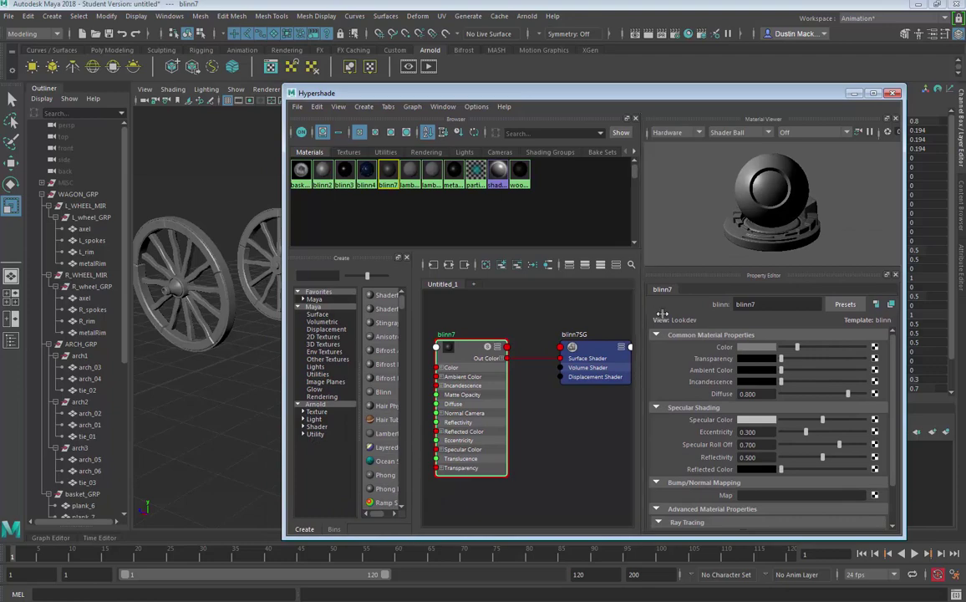
{"action": "mouse_move", "coordinate": [239, 345]}
{"action": "left_mouse_down", "text": "alt"}
{"action": "mouse_move", "coordinate": [207, 350]}
{"action": "mouse_move", "coordinate": [263, 346]}
{"action": "mouse_move", "coordinate": [241, 344]}
{"action": "left_mouse_up", "text": "alt"}
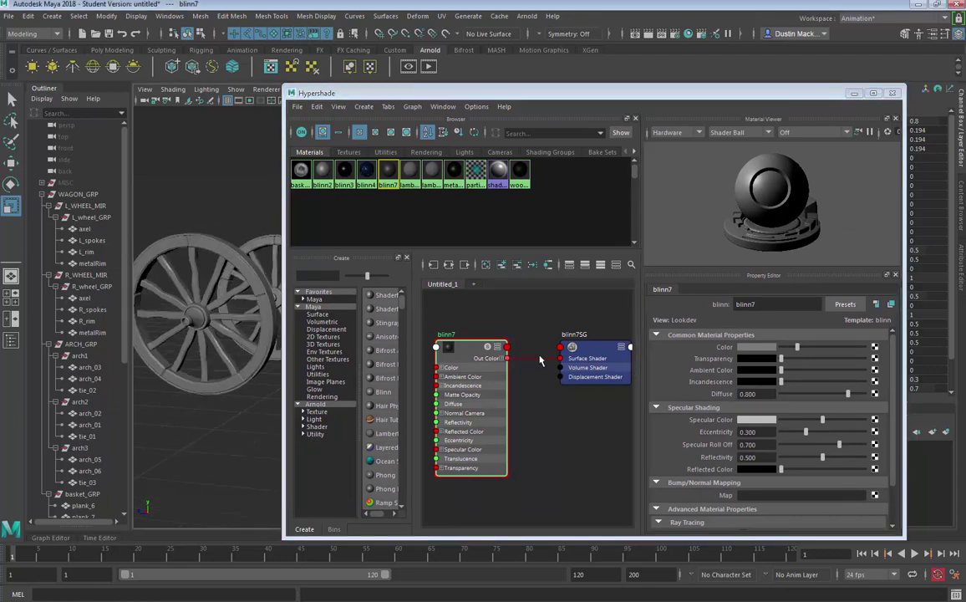
Step: Rename the new Blinn material to WagonWheel_blinn
{"action": "left_click_drag", "start_coordinate": [470, 349], "coordinate": [472, 344]}
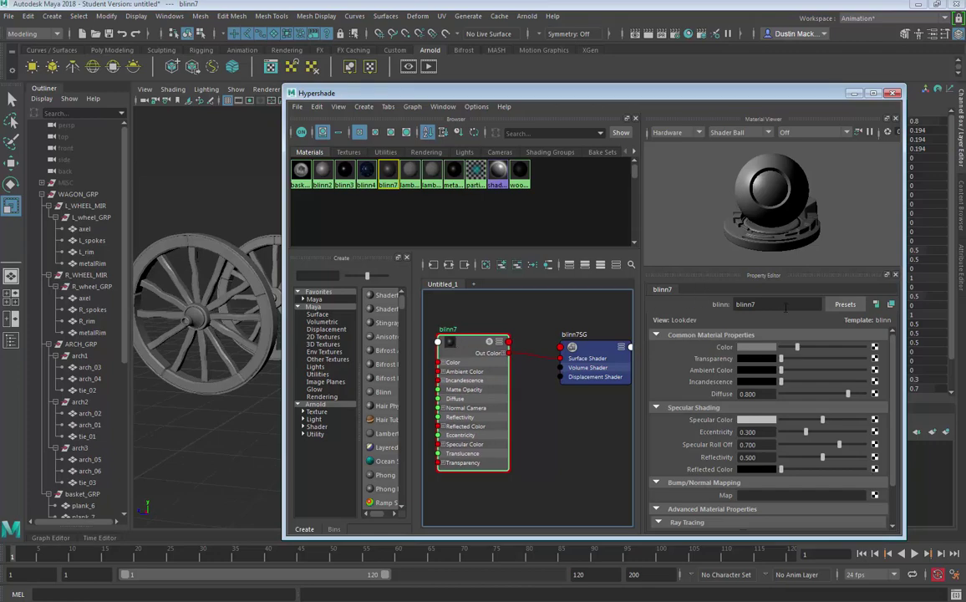
{"action": "left_click", "coordinate": [784, 305]}
{"action": "type", "text": "WagonWheel_"}
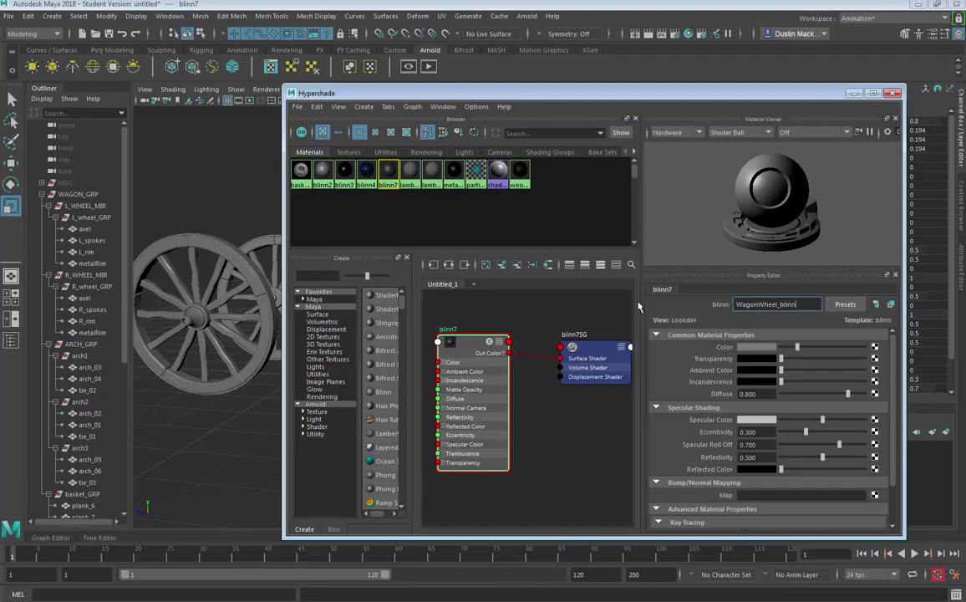
{"action": "key", "text": "Return"}
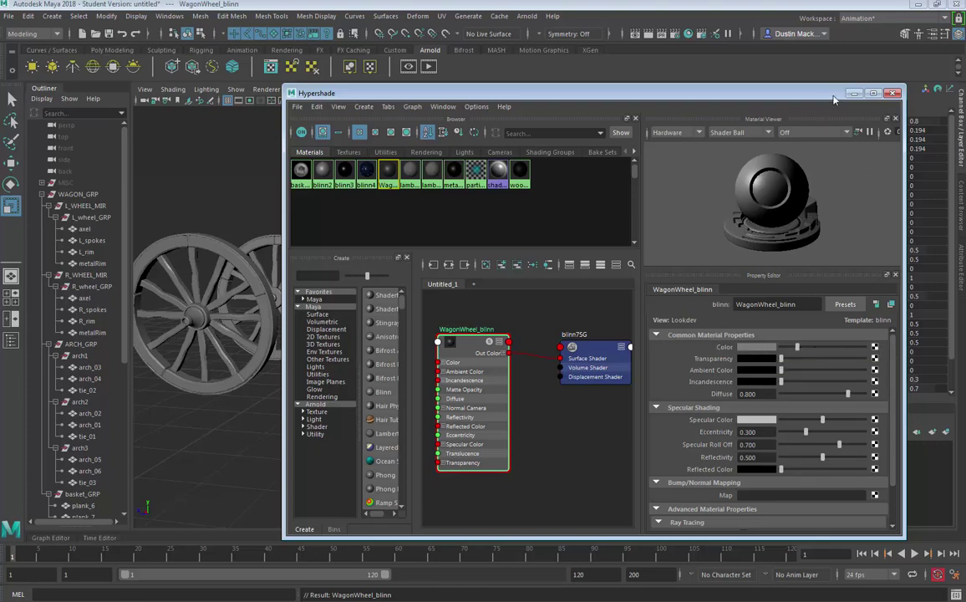
Step: Move the Hypershade aside and show the WagonWheel_blinn attributes through the metalRim of the right wheel
{"action": "left_click_drag", "start_coordinate": [549, 90], "coordinate": [0, 40]}
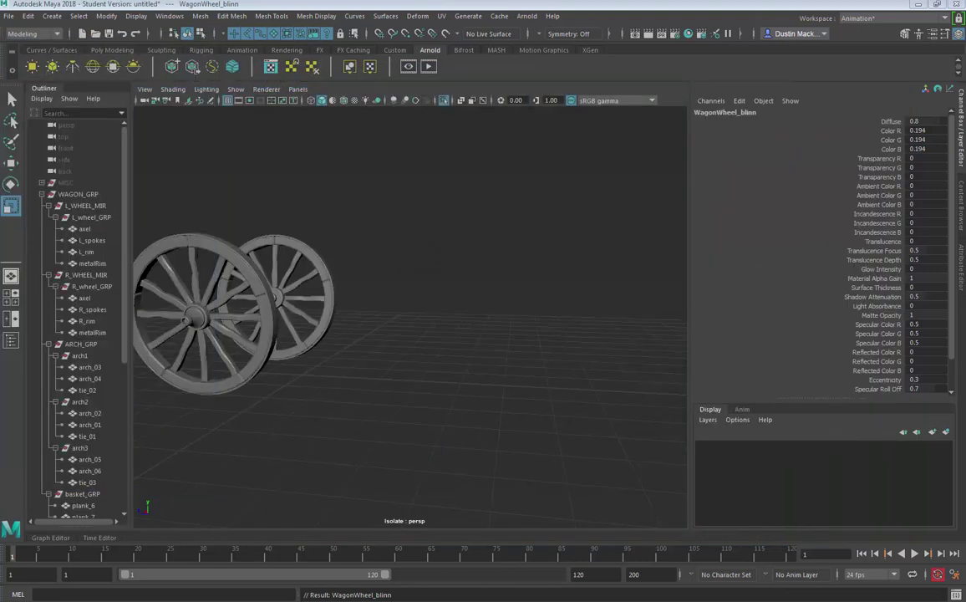
{"action": "left_click", "coordinate": [238, 260]}
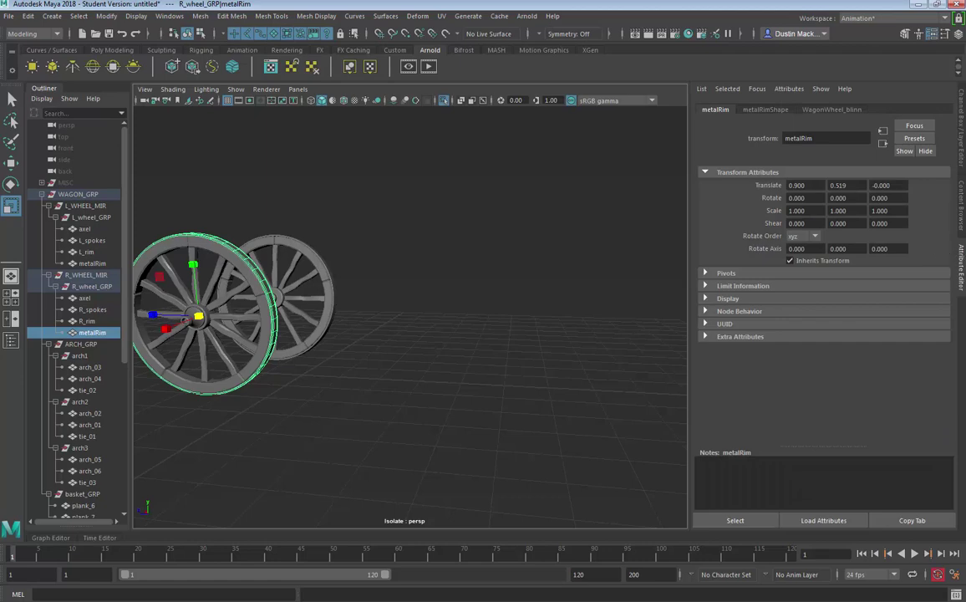
{"action": "left_click", "coordinate": [776, 111]}
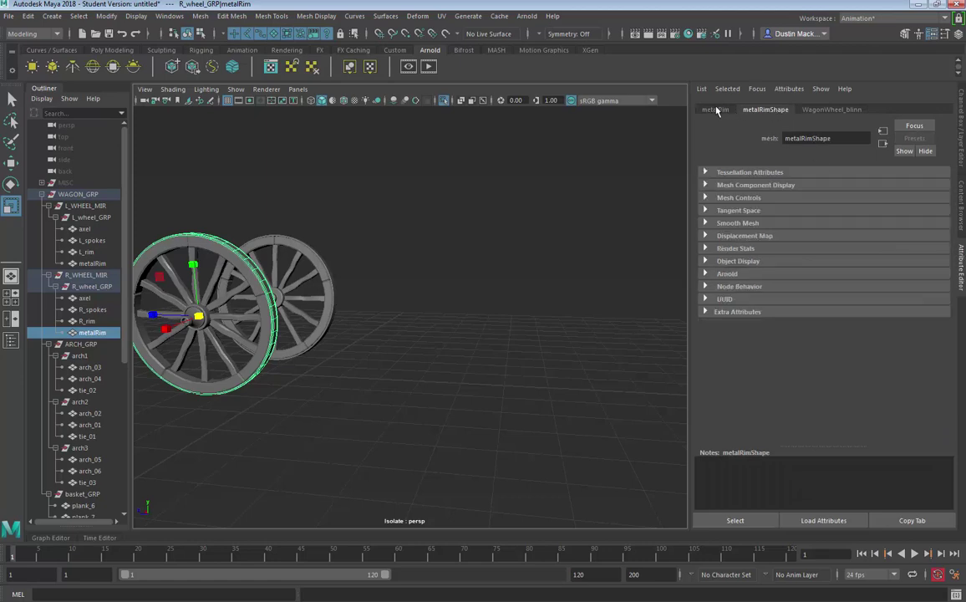
{"action": "left_click", "coordinate": [717, 110]}
{"action": "left_click", "coordinate": [755, 112]}
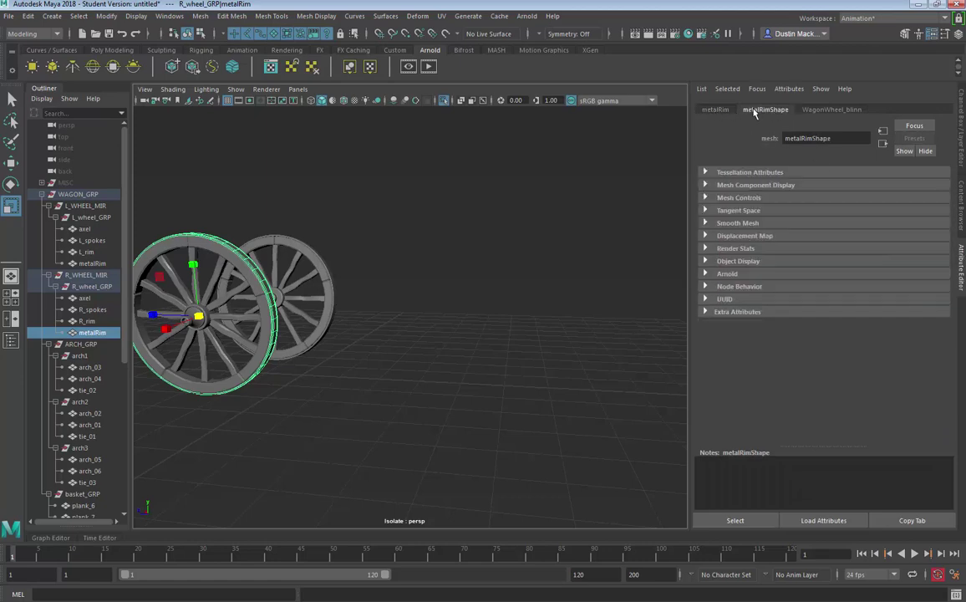
{"action": "left_click", "coordinate": [848, 110]}
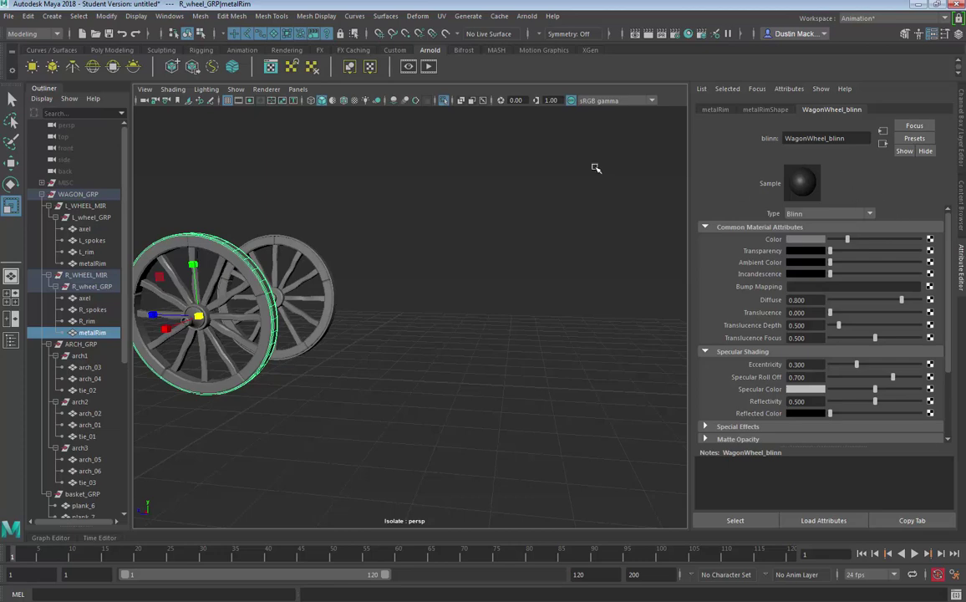
Step: Close the Hypershade and map a 2D File texture to the Color attribute of WagonWheel_blinn
{"action": "left_click_drag", "start_coordinate": [0, 133], "coordinate": [722, 51]}
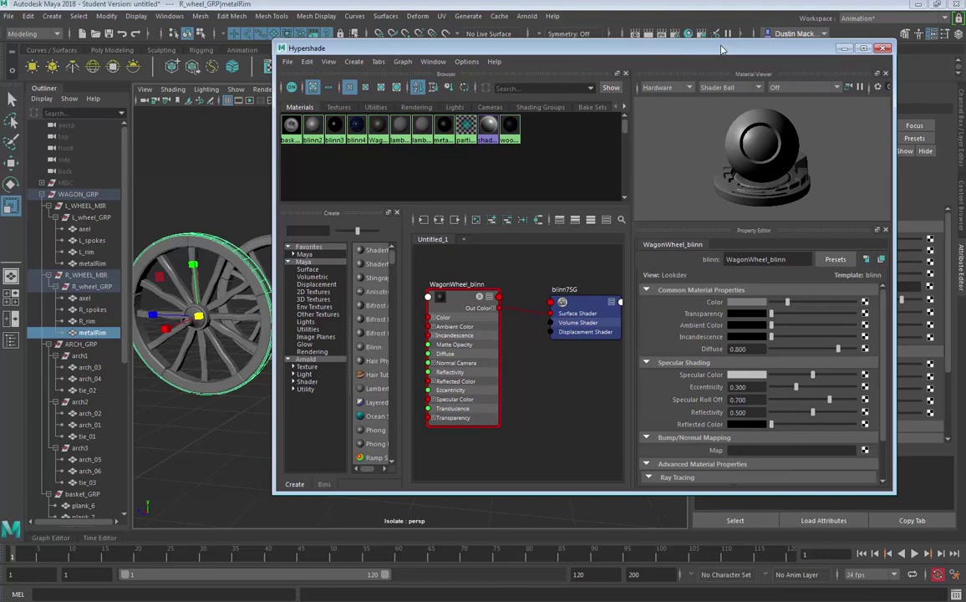
{"action": "left_click_drag", "start_coordinate": [721, 51], "coordinate": [722, 52]}
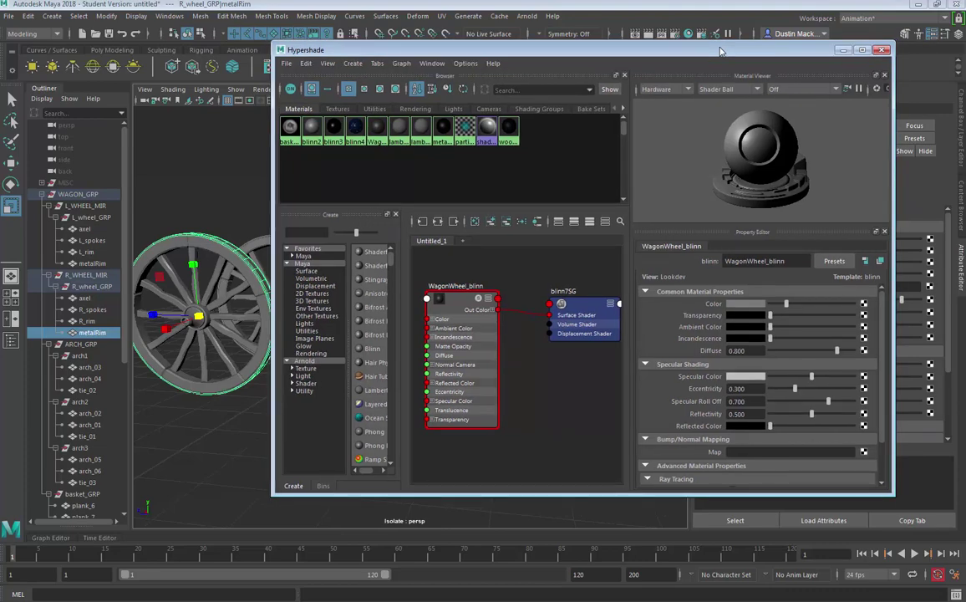
{"action": "left_click", "coordinate": [882, 50]}
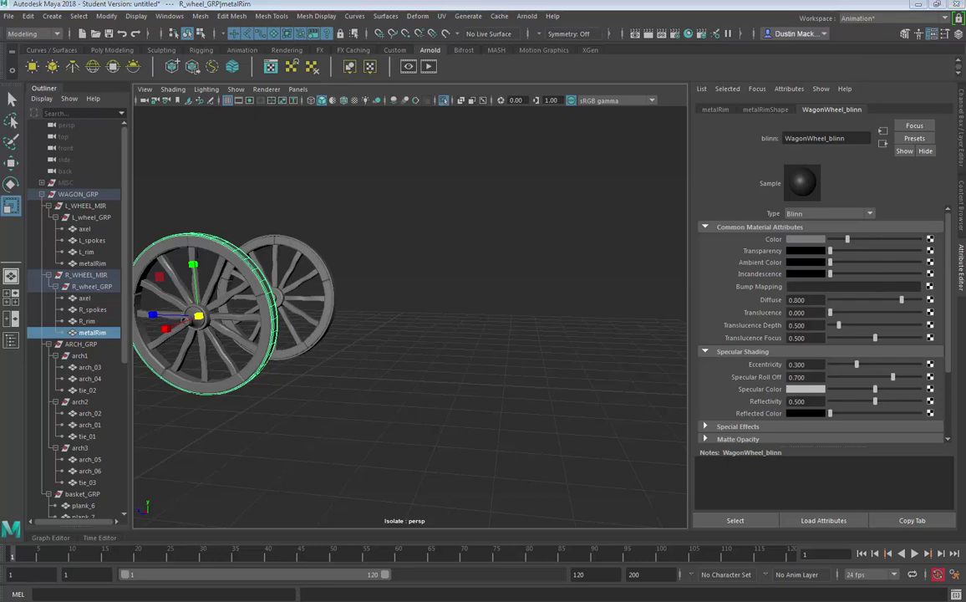
{"action": "left_click_drag", "start_coordinate": [119, 209], "coordinate": [527, 118]}
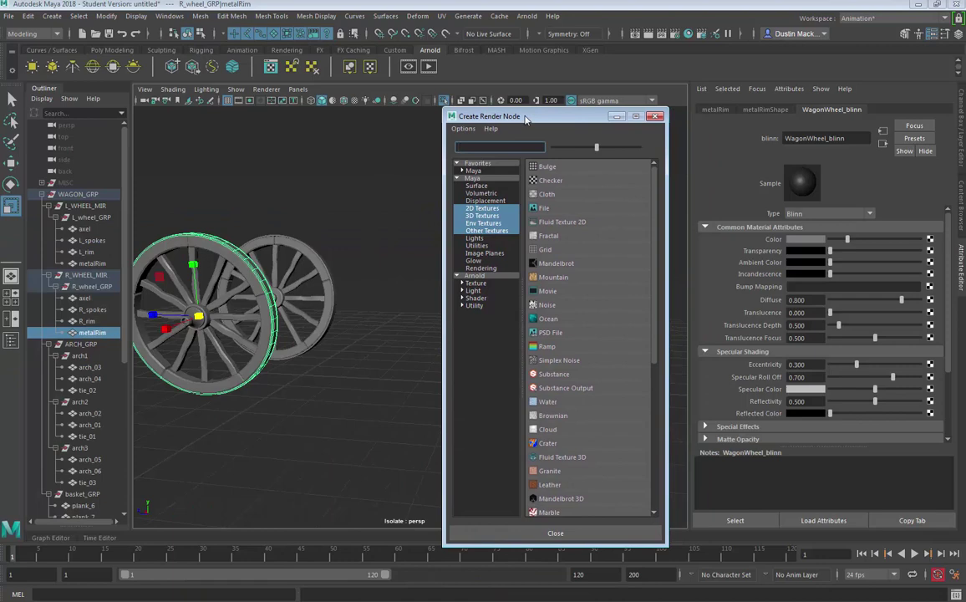
{"action": "left_click", "coordinate": [486, 208]}
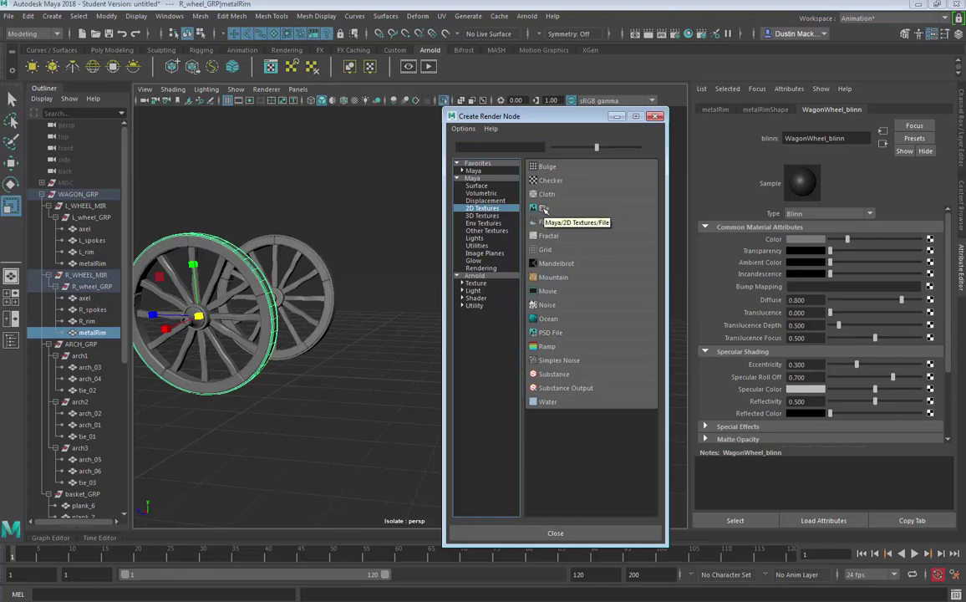
{"action": "left_click", "coordinate": [543, 209]}
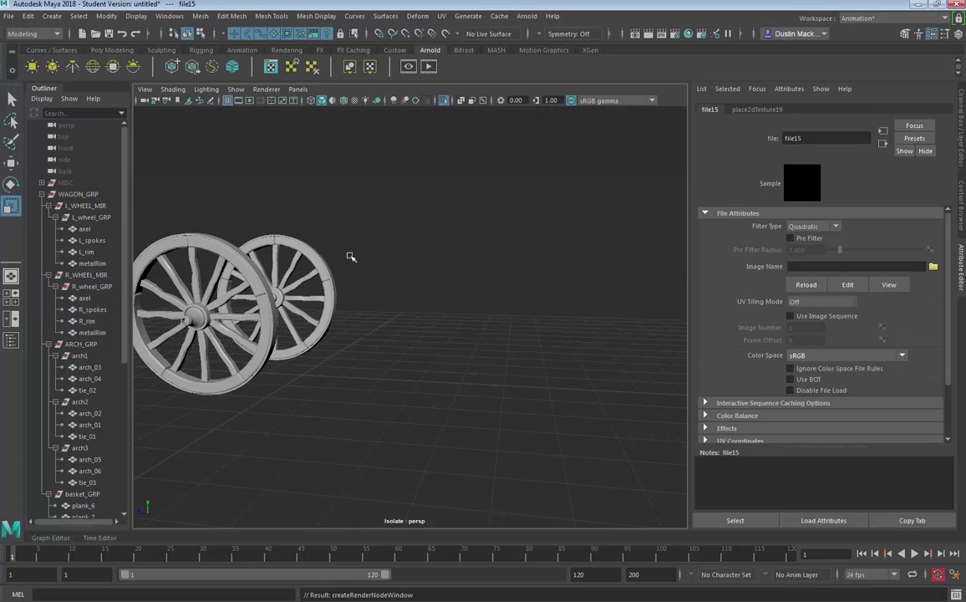
Step: Load wagonWheel_COLOR.jpg from the LCAD\INTROMAYA\week5\TEXTURES folder as the image of the new file texture
{"action": "middle_click_drag", "start_coordinate": [442, 283], "coordinate": [535, 303], "text": "alt"}
{"action": "left_click_drag", "start_coordinate": [493, 373], "coordinate": [382, 371], "text": "alt"}
{"action": "scroll", "coordinate": [468, 367], "scroll_direction": "up", "scroll_amount": 3}
{"action": "middle_click_drag", "start_coordinate": [475, 361], "coordinate": [512, 354], "text": "alt"}
{"action": "left_click_drag", "start_coordinate": [466, 348], "coordinate": [357, 229], "text": "alt"}
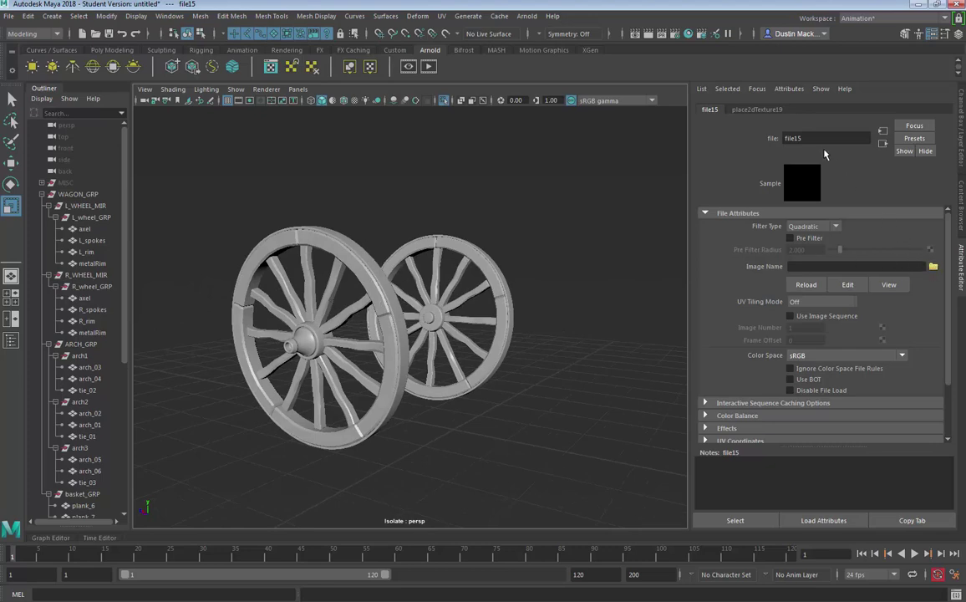
{"action": "left_click", "coordinate": [933, 267]}
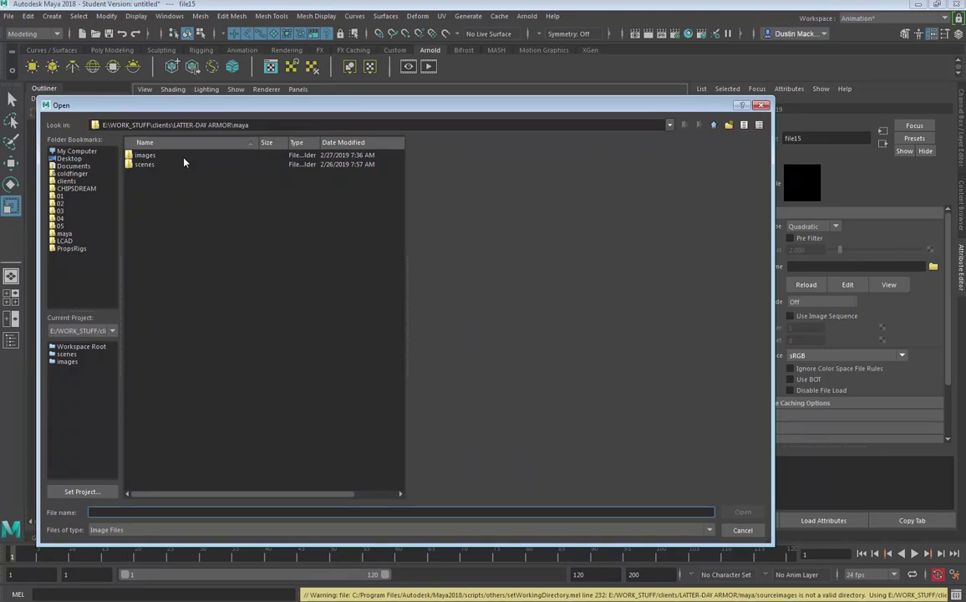
{"action": "left_click", "coordinate": [65, 240]}
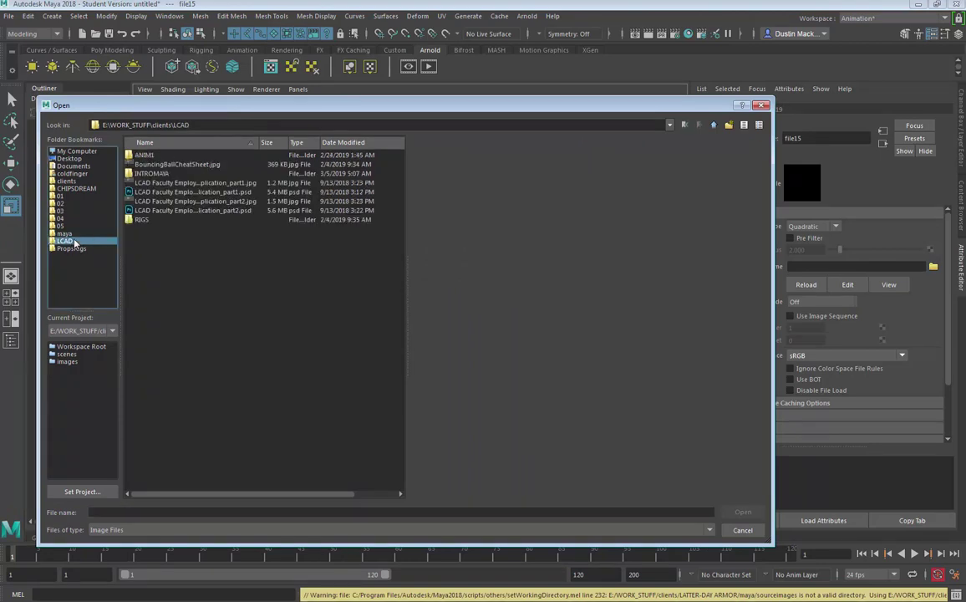
{"action": "double_click", "coordinate": [158, 174]}
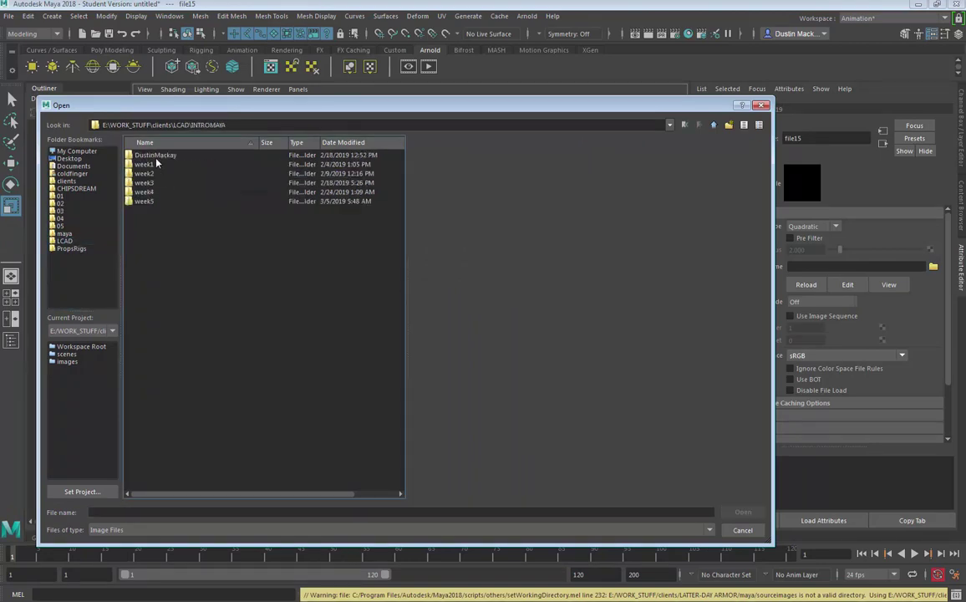
{"action": "double_click", "coordinate": [145, 202]}
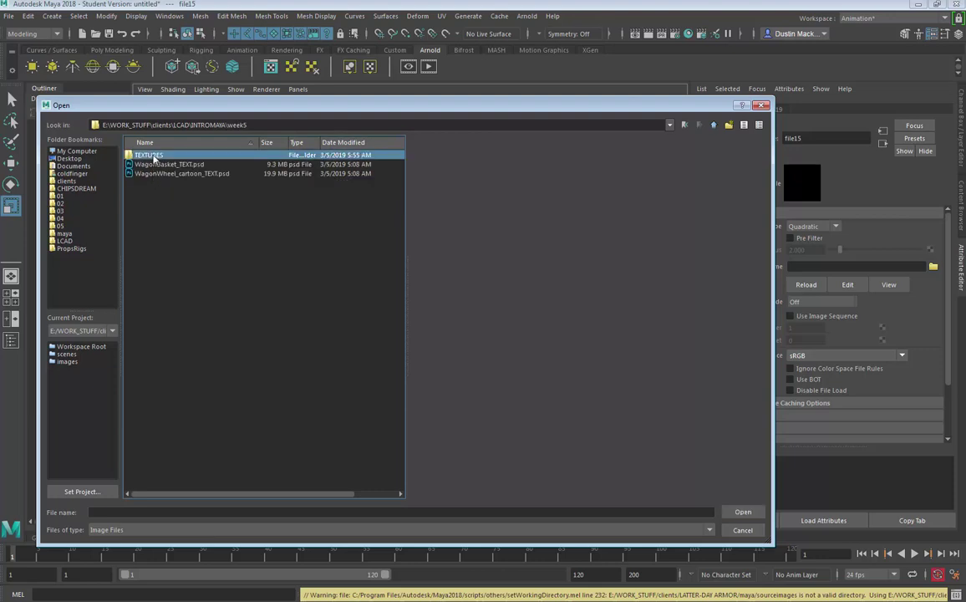
{"action": "double_click", "coordinate": [153, 158]}
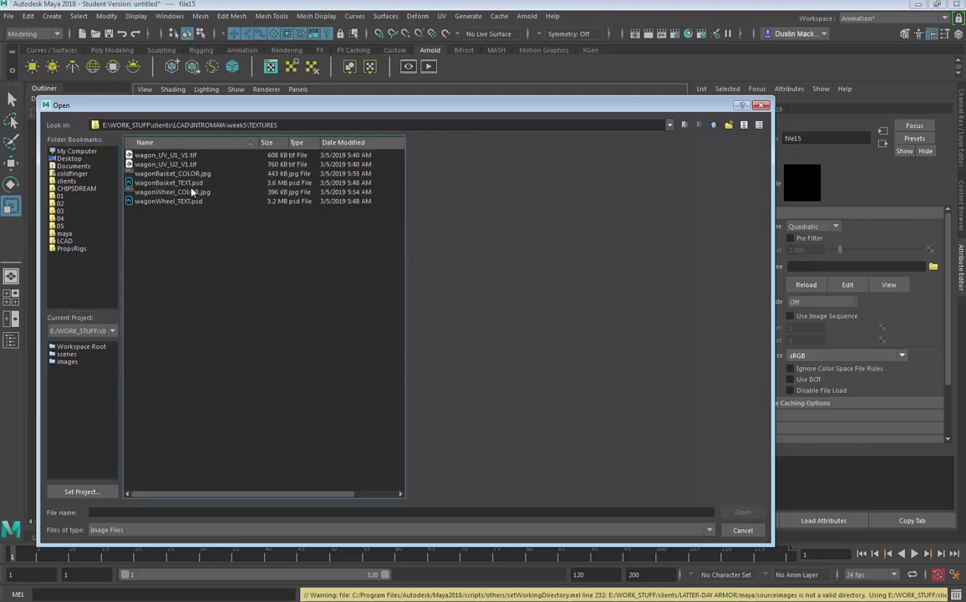
{"action": "left_click", "coordinate": [191, 193]}
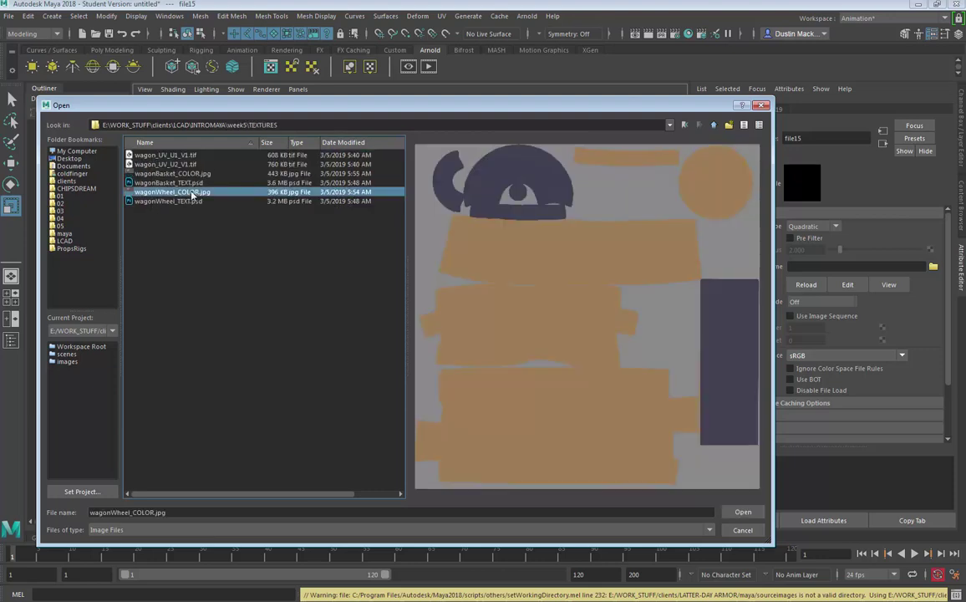
{"action": "left_click", "coordinate": [742, 512]}
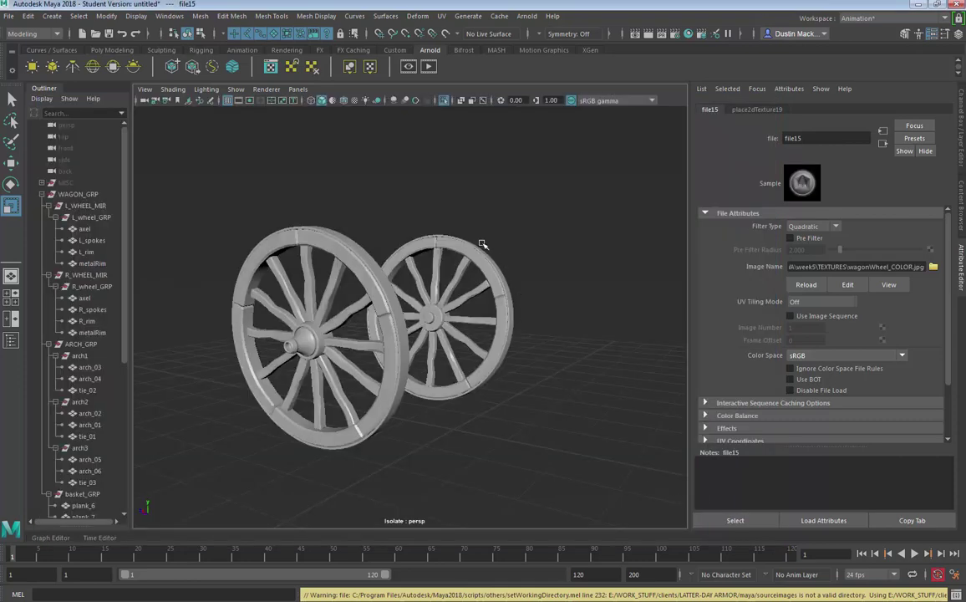
Step: Turn on textured display in the viewport and view both wheels with their colour map
{"action": "left_click", "coordinate": [355, 100]}
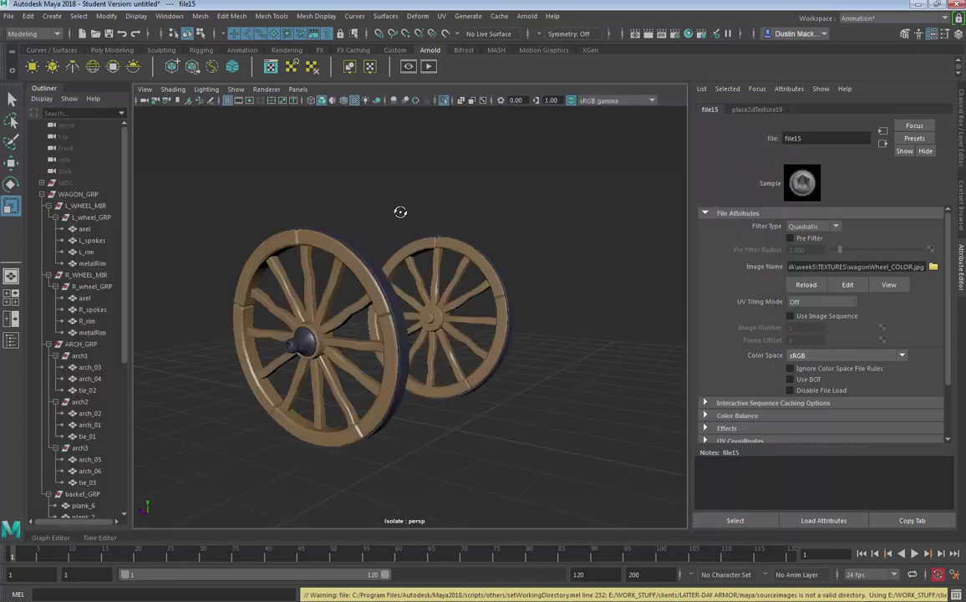
{"action": "left_click_drag", "start_coordinate": [398, 209], "coordinate": [451, 208], "text": "alt"}
{"action": "middle_click_drag", "start_coordinate": [445, 292], "coordinate": [448, 232], "text": "alt"}
{"action": "left_click_drag", "start_coordinate": [448, 232], "coordinate": [395, 269], "text": "alt"}
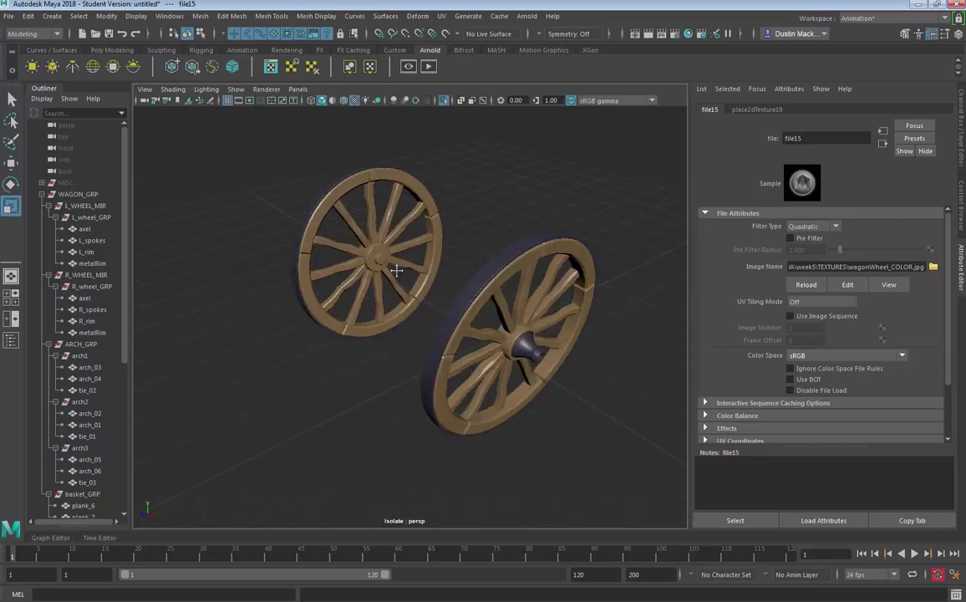
Step: Examine the colour map up close on the right wheel's axel and metalRim, using the Select tool
{"action": "right_click_drag", "start_coordinate": [395, 269], "coordinate": [476, 274], "text": "alt"}
{"action": "left_click_drag", "start_coordinate": [476, 274], "coordinate": [461, 322], "text": "alt"}
{"action": "left_click", "coordinate": [413, 286]}
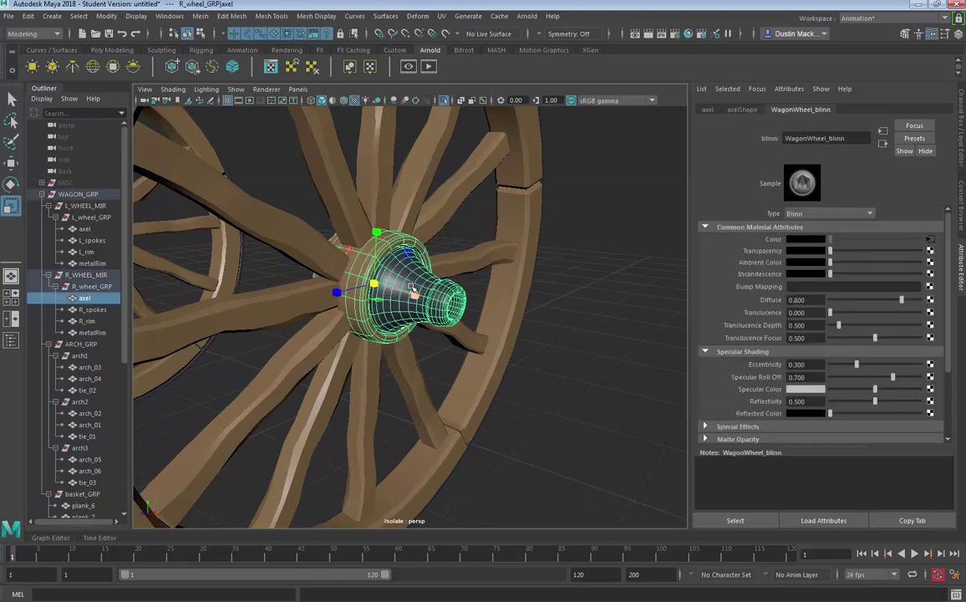
{"action": "key", "text": "q"}
{"action": "left_click", "coordinate": [540, 282]}
{"action": "left_click", "coordinate": [355, 269]}
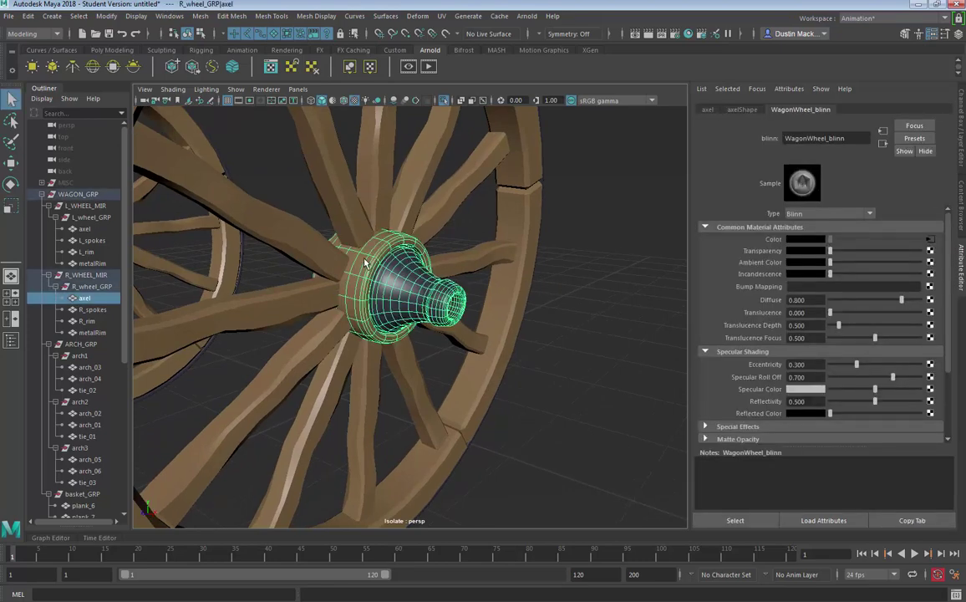
{"action": "left_click", "coordinate": [530, 292]}
{"action": "left_click_drag", "start_coordinate": [526, 291], "coordinate": [425, 231], "text": "alt"}
{"action": "left_click", "coordinate": [451, 216]}
{"action": "scroll", "coordinate": [417, 242], "scroll_direction": "down", "scroll_amount": 5}
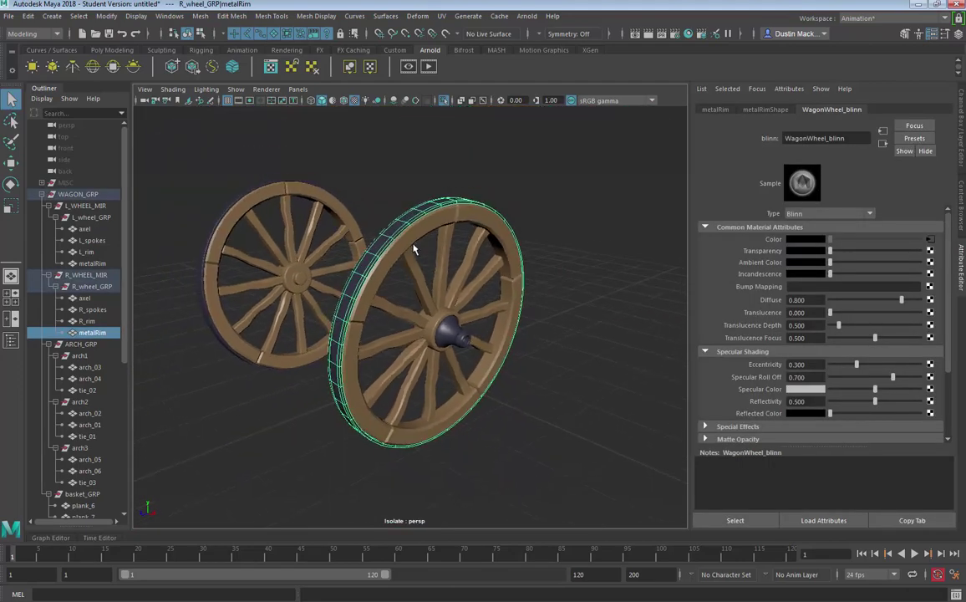
{"action": "left_click", "coordinate": [43, 194]}
{"action": "left_click", "coordinate": [48, 197], "text": "ctrl"}
{"action": "key", "text": "p"}
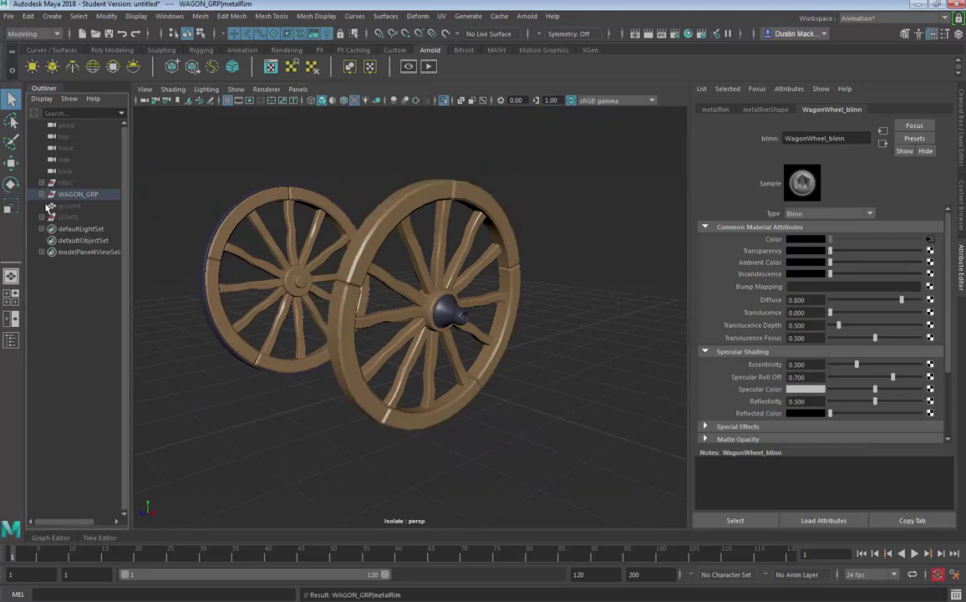
{"action": "left_click", "coordinate": [42, 195]}
{"action": "left_click", "coordinate": [83, 240]}
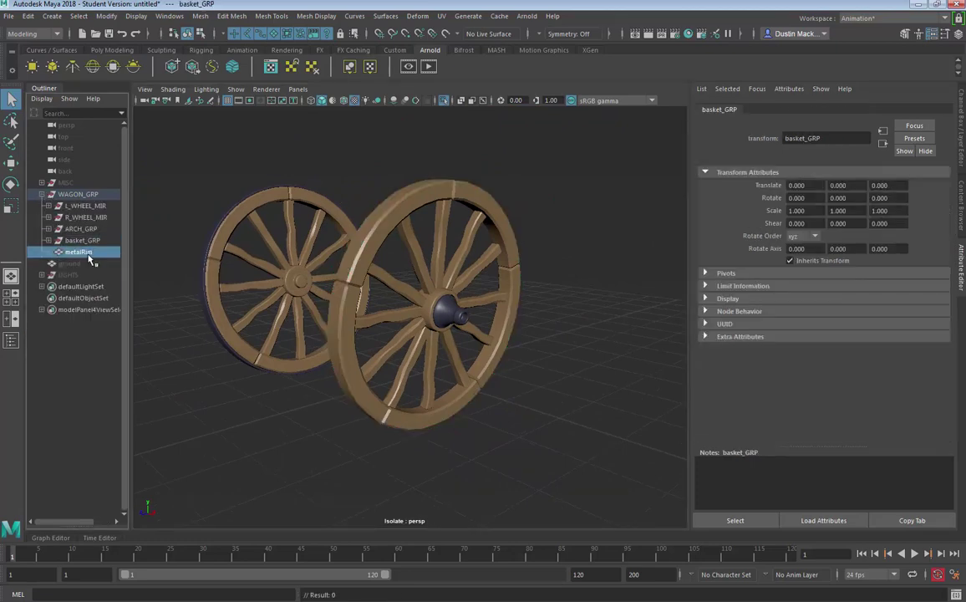
{"action": "left_click", "coordinate": [88, 252]}
{"action": "key", "text": "ctrl+z"}
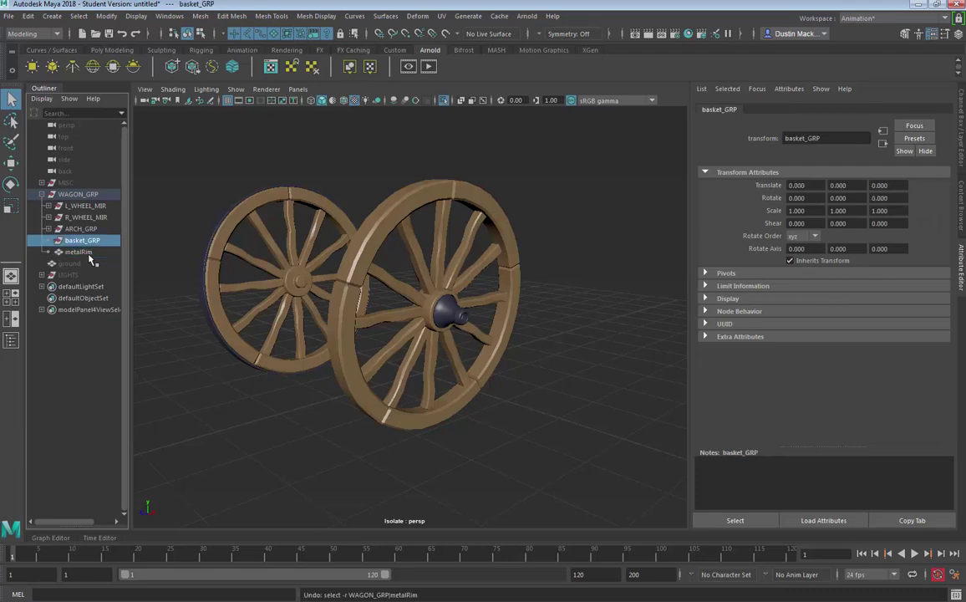
{"action": "key", "text": "ctrl+z"}
{"action": "key", "text": "ctrl+z"}
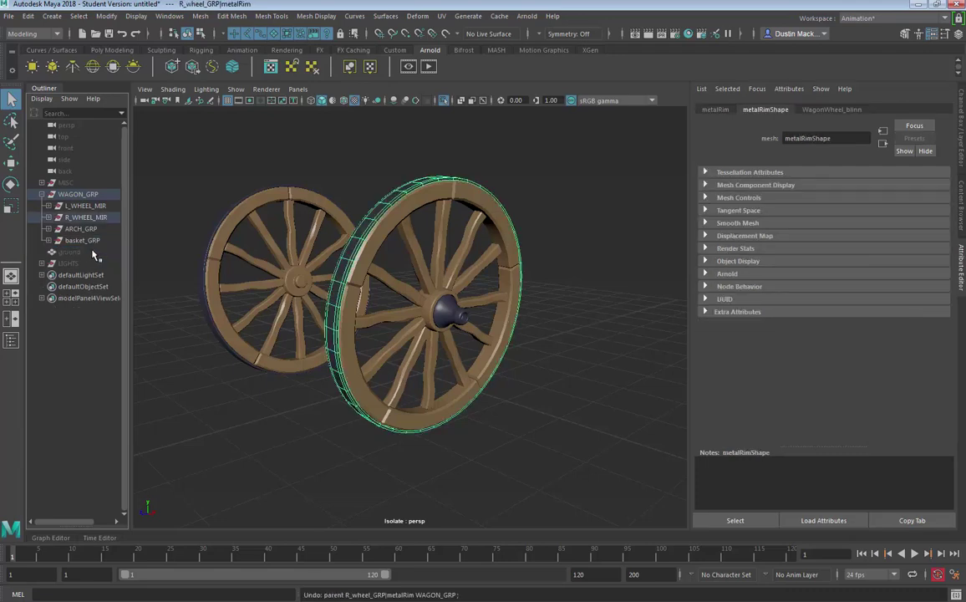
Step: Select basket_GRP and turn off the wheel isolation to show the whole wagon again
{"action": "left_click", "coordinate": [197, 232]}
{"action": "left_click", "coordinate": [81, 230]}
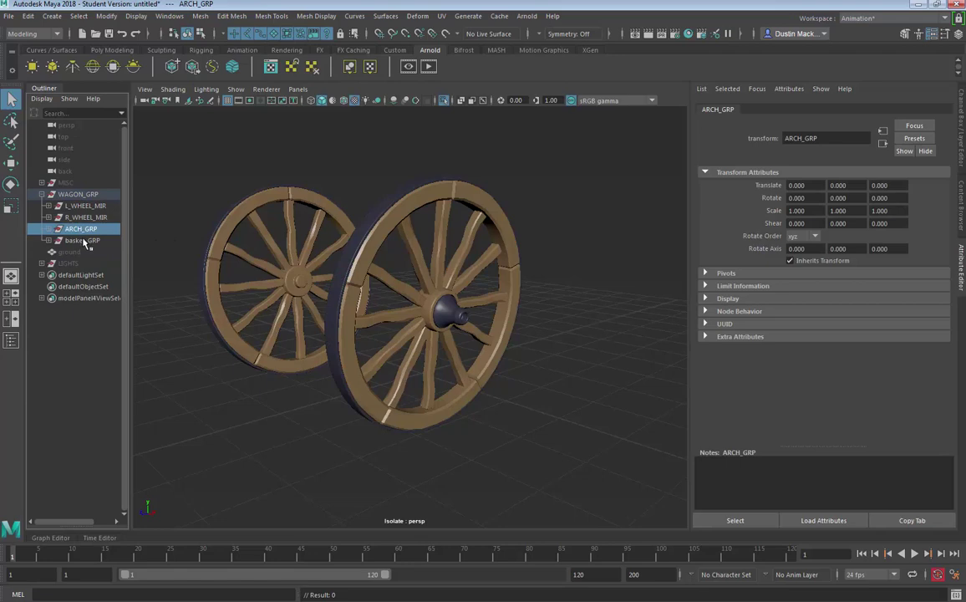
{"action": "left_click", "coordinate": [82, 241]}
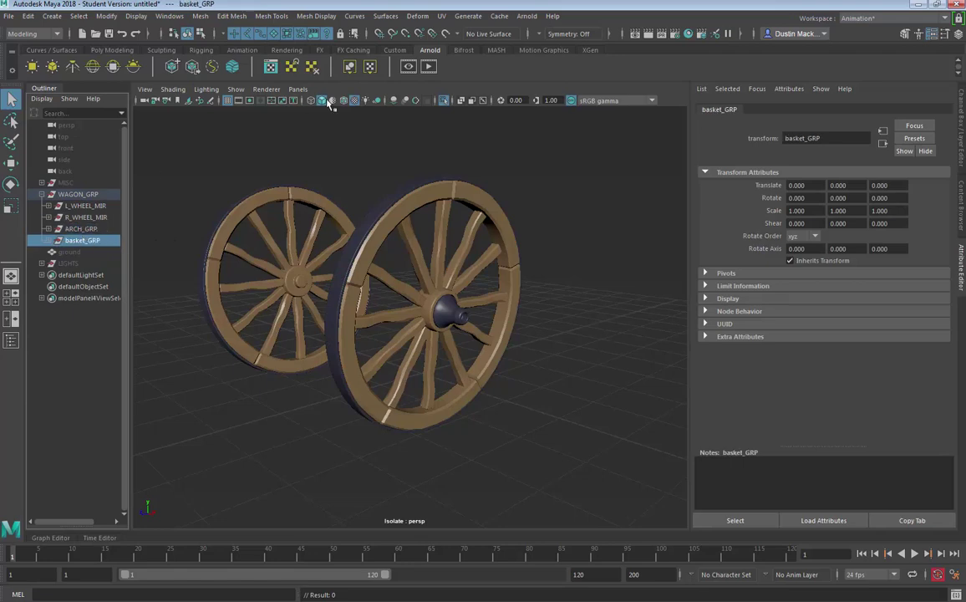
{"action": "left_click", "coordinate": [443, 100]}
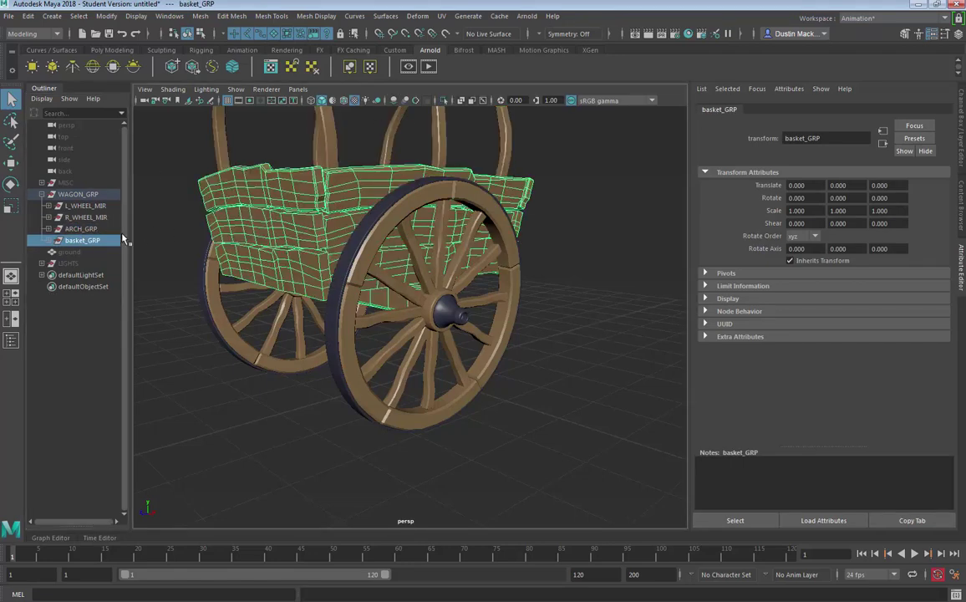
Step: Select ARCH_GRP and basket_GRP together, then isolate and frame them in the viewport
{"action": "left_click", "coordinate": [91, 232]}
{"action": "left_click", "coordinate": [90, 239]}
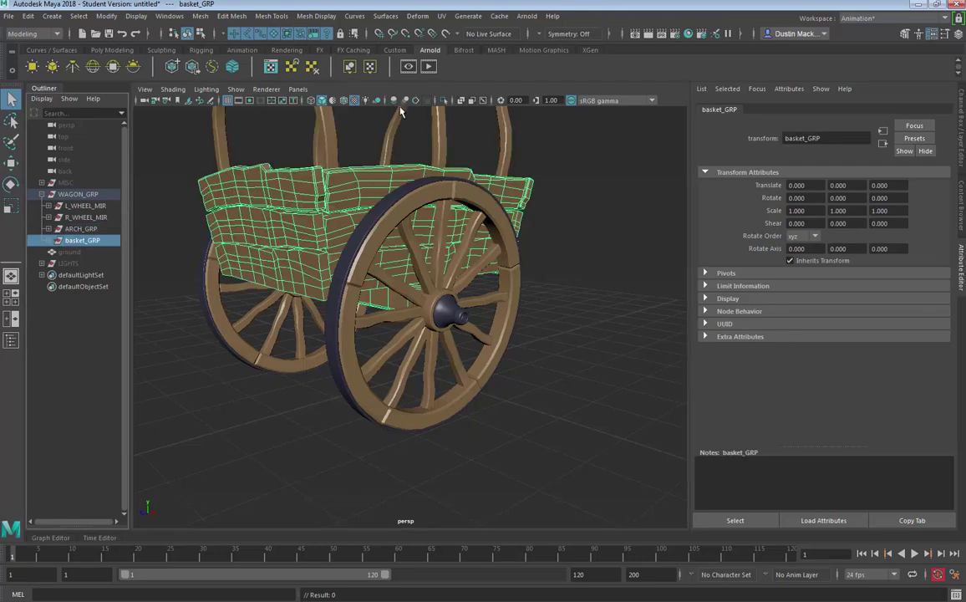
{"action": "left_click", "coordinate": [88, 228], "text": "ctrl"}
{"action": "middle_click_drag", "start_coordinate": [363, 194], "coordinate": [371, 219], "text": "alt"}
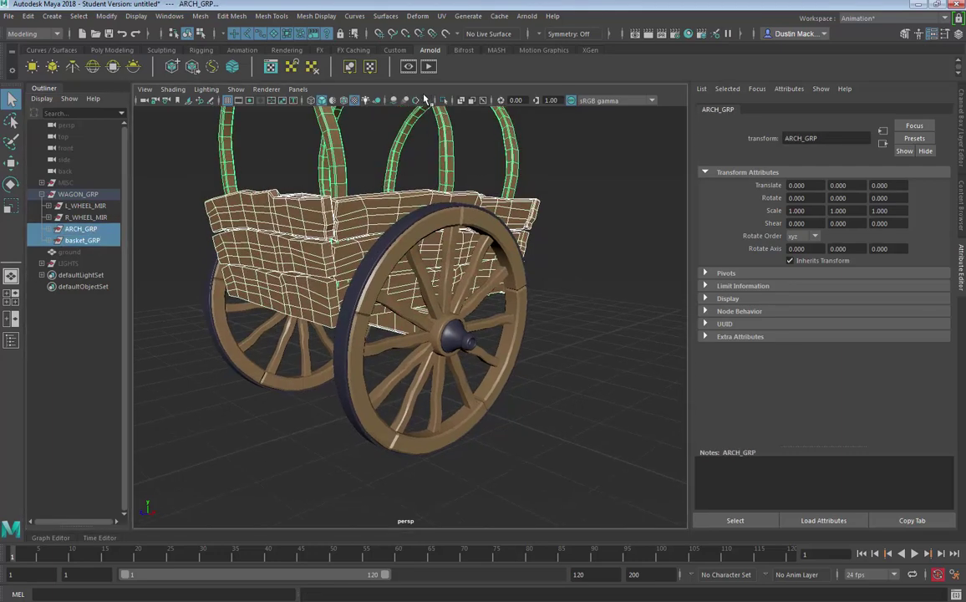
{"action": "left_click", "coordinate": [444, 100]}
{"action": "key", "text": "f"}
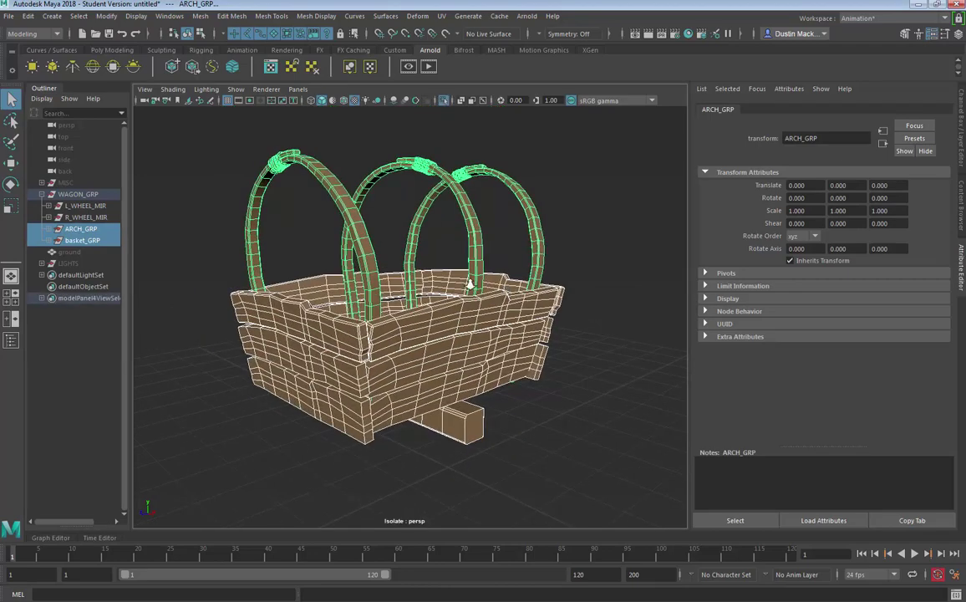
{"action": "left_click_drag", "start_coordinate": [470, 268], "coordinate": [304, 128], "text": "alt"}
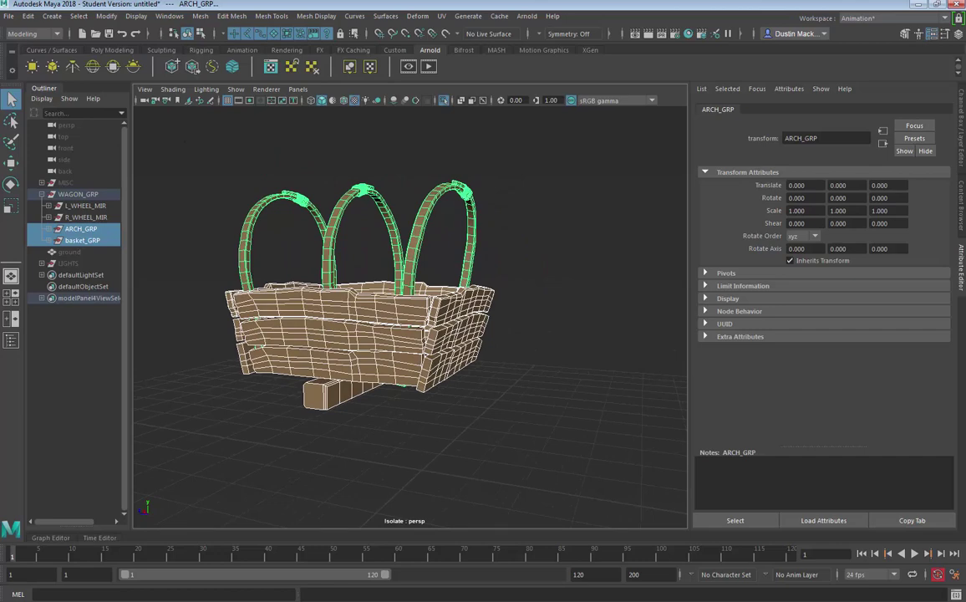
Step: Create a second new Blinn material in the Hypershade and rename it wagonBasket_blinn
{"action": "left_click", "coordinate": [688, 34]}
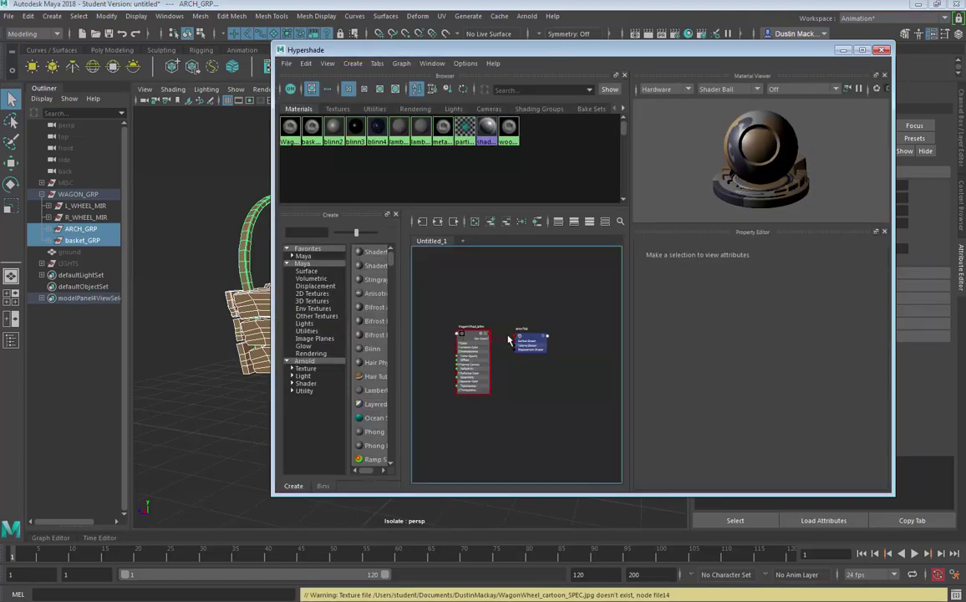
{"action": "left_click", "coordinate": [369, 350]}
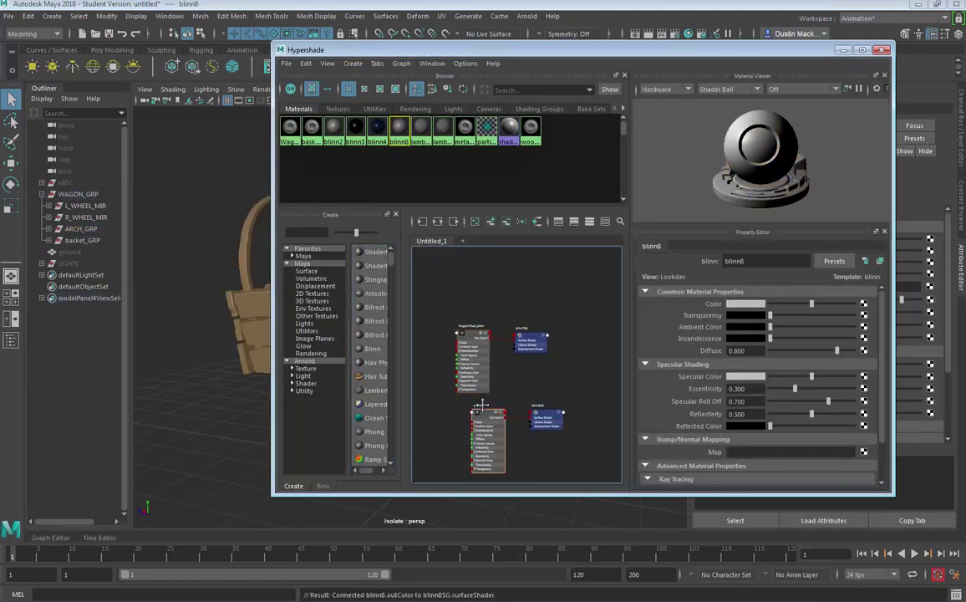
{"action": "left_click_drag", "start_coordinate": [496, 50], "coordinate": [534, 46]}
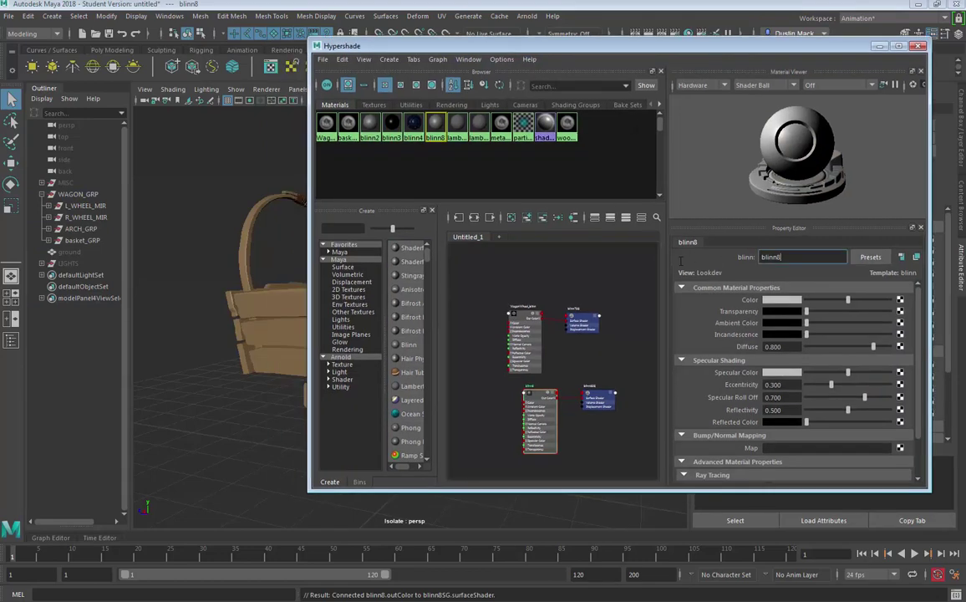
{"action": "type", "text": "wagonBasket_"}
{"action": "left_click", "coordinate": [646, 346]}
Step: Align the WagonWheel_blinn node directly above the wagonBasket_blinn node in the Hypershade graph
{"action": "scroll", "coordinate": [543, 405], "scroll_direction": "up", "scroll_amount": 4}
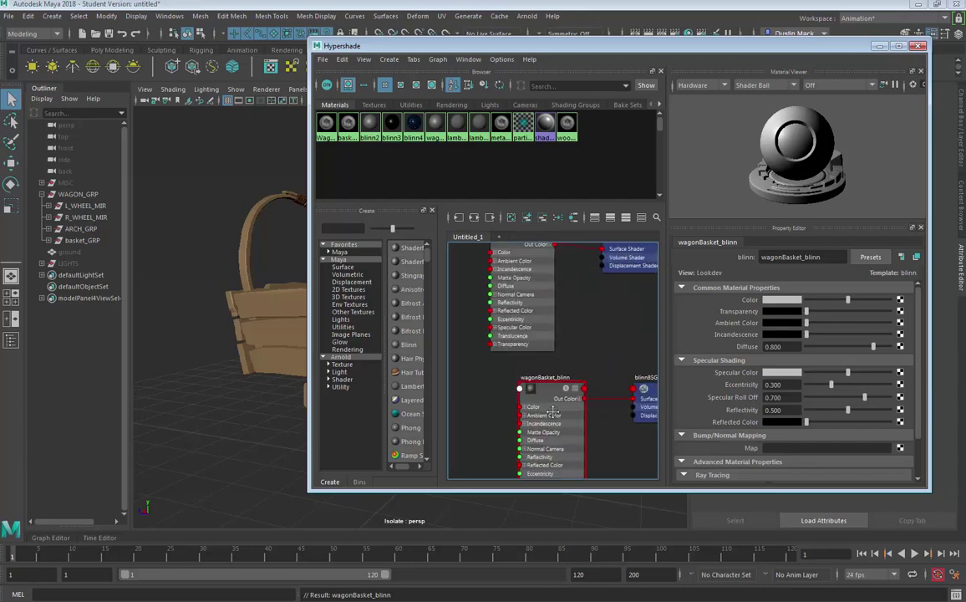
{"action": "middle_click_drag", "start_coordinate": [553, 411], "coordinate": [553, 433], "text": "alt"}
{"action": "left_click_drag", "start_coordinate": [531, 338], "coordinate": [560, 329]}
{"action": "middle_click_drag", "start_coordinate": [547, 458], "coordinate": [547, 304], "text": "alt"}
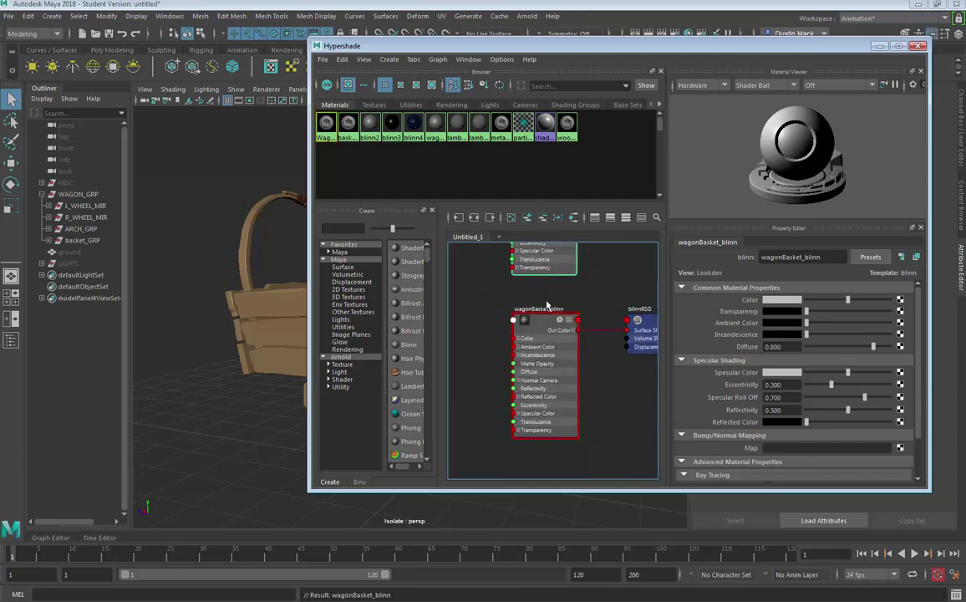
Step: Select all the isolated basket and arch meshes in the viewport and assign the wagonBasket_blinn material to them
{"action": "left_click_drag", "start_coordinate": [533, 324], "coordinate": [536, 315]}
{"action": "middle_click_drag", "start_coordinate": [519, 322], "coordinate": [532, 321], "text": "alt"}
{"action": "left_click", "coordinate": [142, 235]}
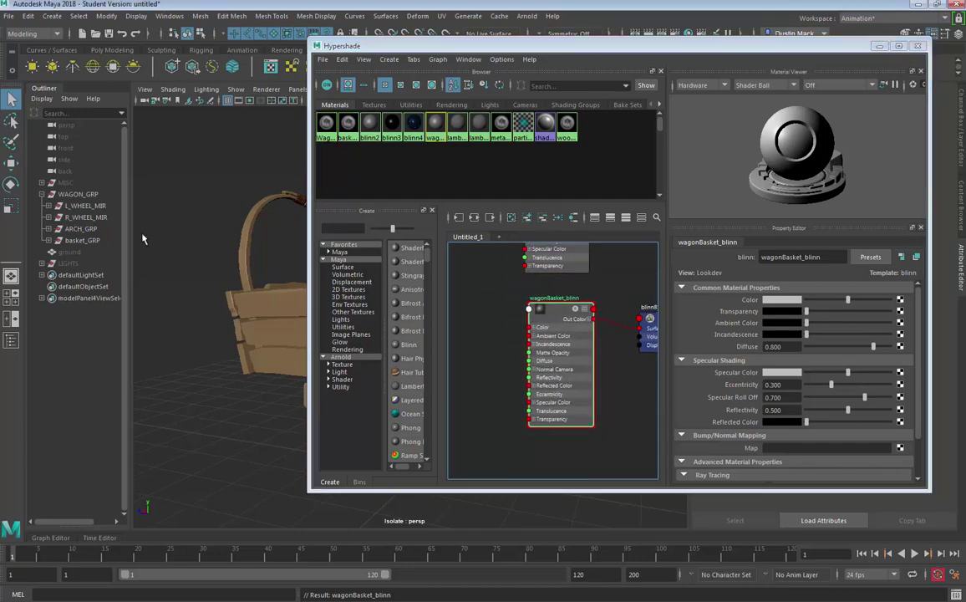
{"action": "middle_click_drag", "start_coordinate": [142, 235], "coordinate": [82, 237], "text": "alt"}
{"action": "scroll", "coordinate": [242, 244], "scroll_direction": "down", "scroll_amount": 2}
{"action": "middle_click_drag", "start_coordinate": [242, 244], "coordinate": [160, 239], "text": "alt"}
{"action": "scroll", "coordinate": [227, 247], "scroll_direction": "down", "scroll_amount": 2}
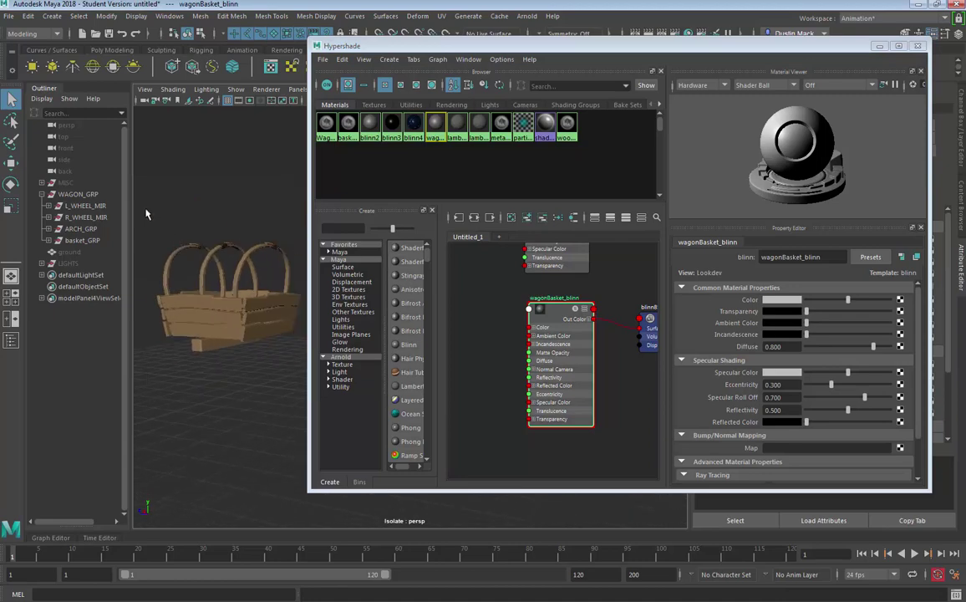
{"action": "left_click_drag", "start_coordinate": [138, 194], "coordinate": [354, 402]}
{"action": "right_click_drag", "start_coordinate": [540, 311], "coordinate": [530, 286]}
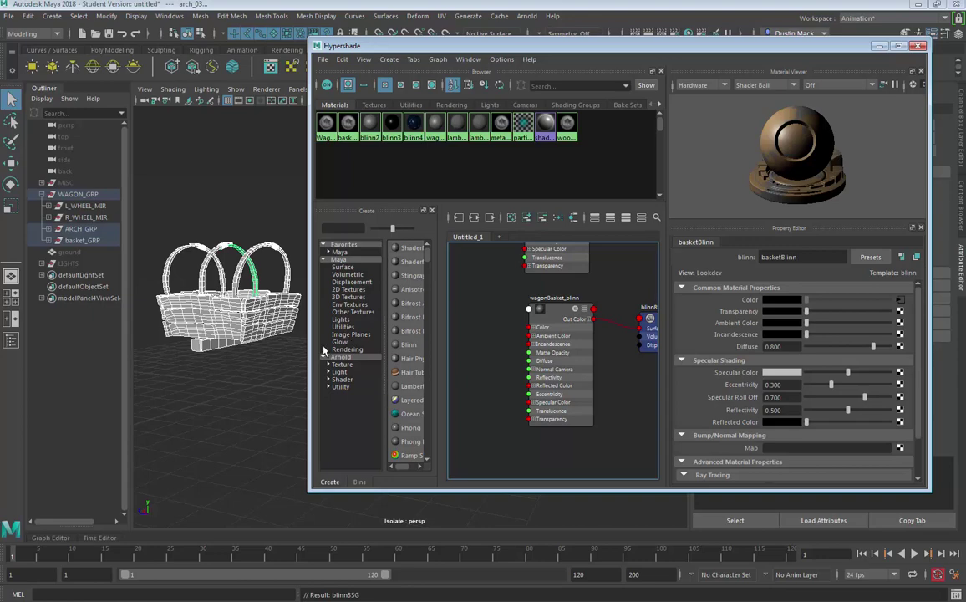
Step: Try changing the Color brightness of wagonBasket_blinn, and undo the change
{"action": "left_click", "coordinate": [282, 390]}
{"action": "right_click_drag", "start_coordinate": [243, 366], "coordinate": [278, 367], "text": "alt"}
{"action": "middle_click_drag", "start_coordinate": [255, 359], "coordinate": [334, 380], "text": "alt"}
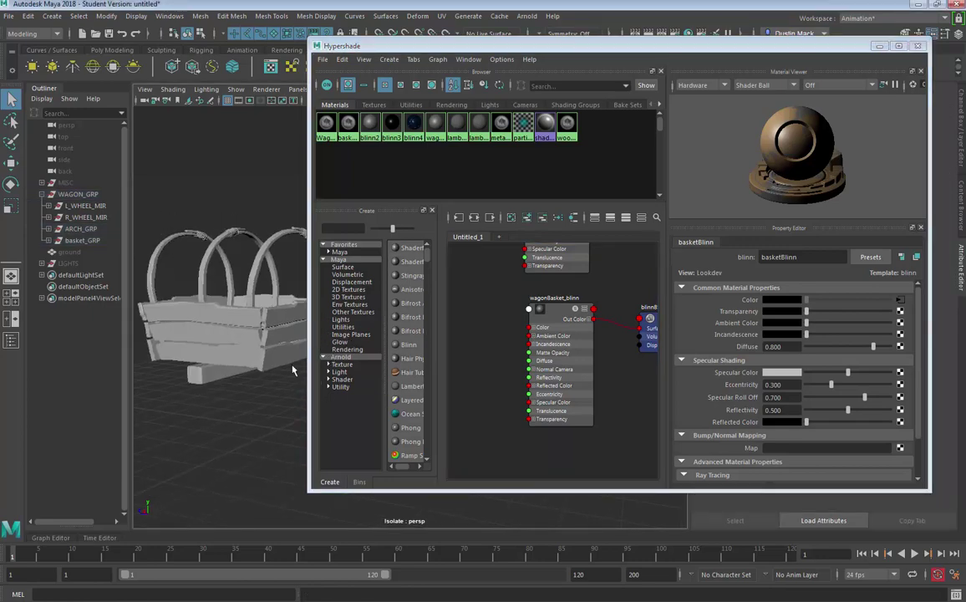
{"action": "left_click_drag", "start_coordinate": [560, 299], "coordinate": [549, 299]}
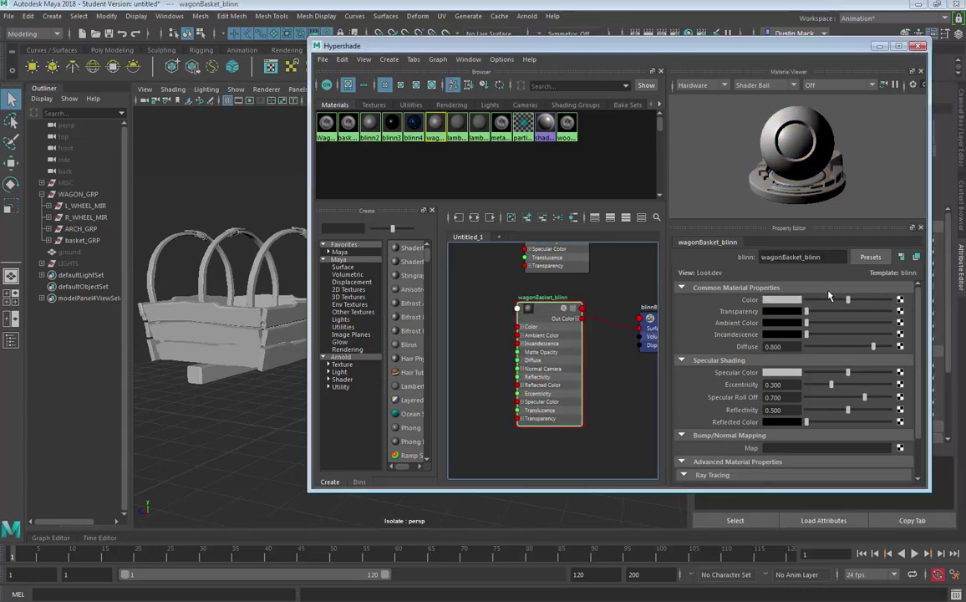
{"action": "left_click", "coordinate": [806, 300]}
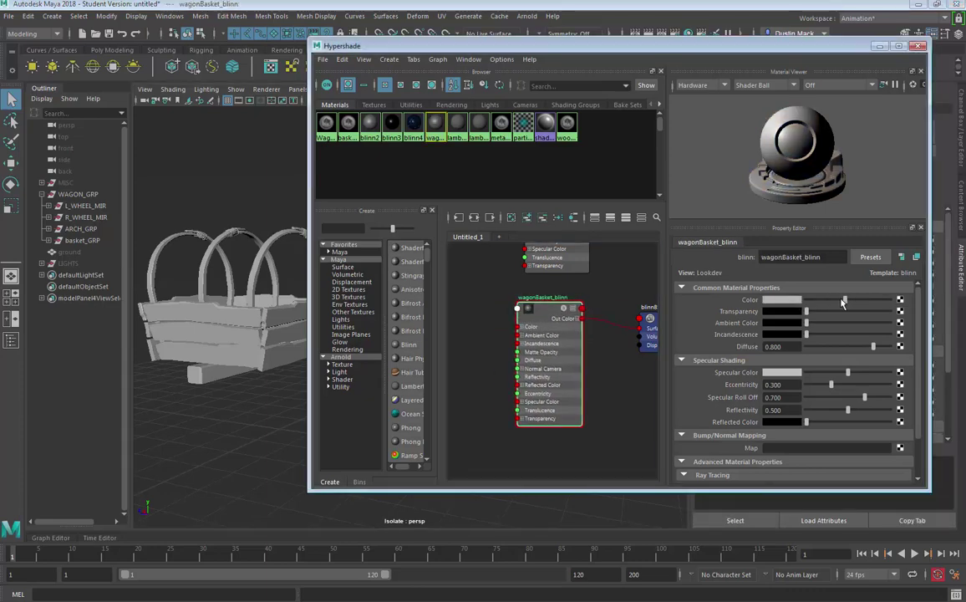
{"action": "key", "text": "ctrl+z"}
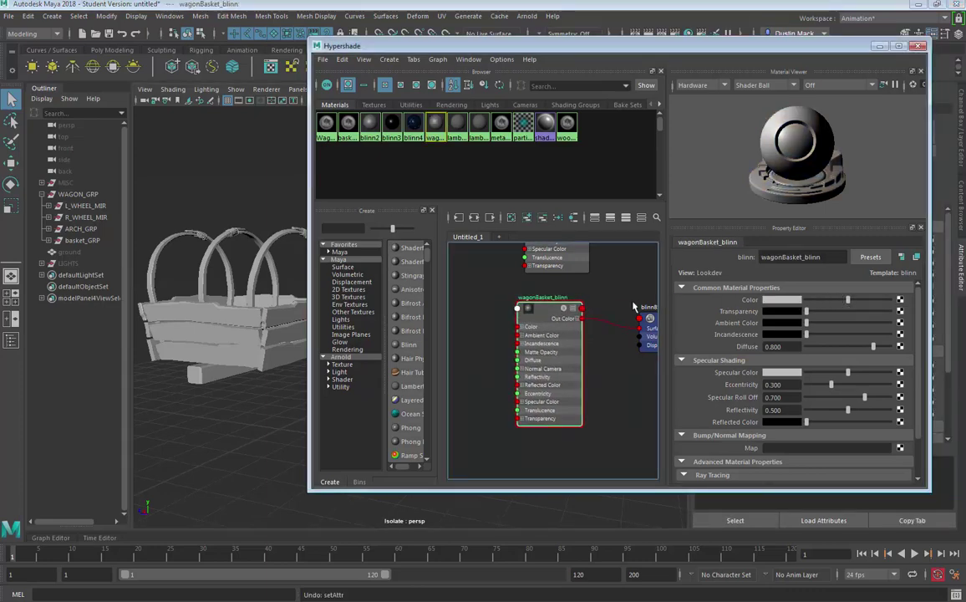
{"action": "key", "text": "ctrl+z"}
Step: Reselect the whole basket with its arches and assign wagonBasket_blinn to the selection again
{"action": "right_click_drag", "start_coordinate": [249, 295], "coordinate": [188, 291], "text": "alt"}
{"action": "middle_click_drag", "start_coordinate": [187, 290], "coordinate": [130, 295], "text": "alt"}
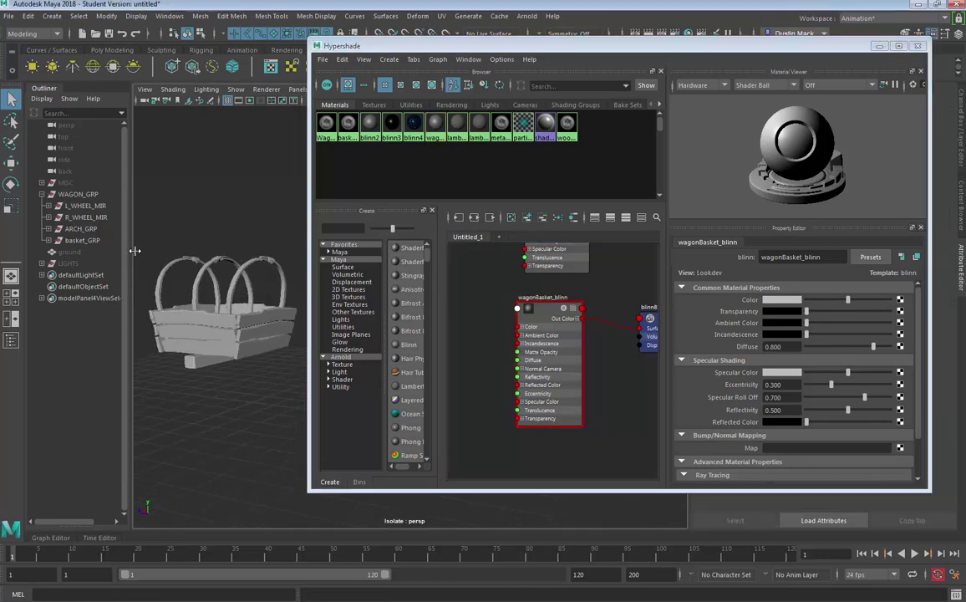
{"action": "left_click_drag", "start_coordinate": [143, 231], "coordinate": [347, 383]}
{"action": "right_click_drag", "start_coordinate": [529, 311], "coordinate": [484, 276]}
{"action": "left_click", "coordinate": [538, 308]}
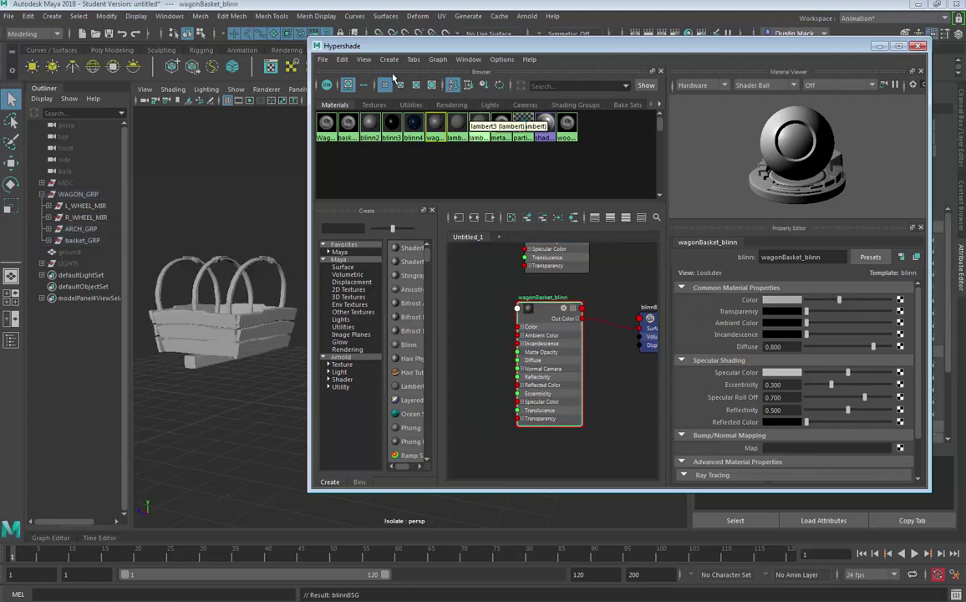
Step: Toggle the viewport's textured display and test dark and medium greys in the Color of wagonBasket_blinn
{"action": "left_click_drag", "start_coordinate": [351, 46], "coordinate": [345, 136]}
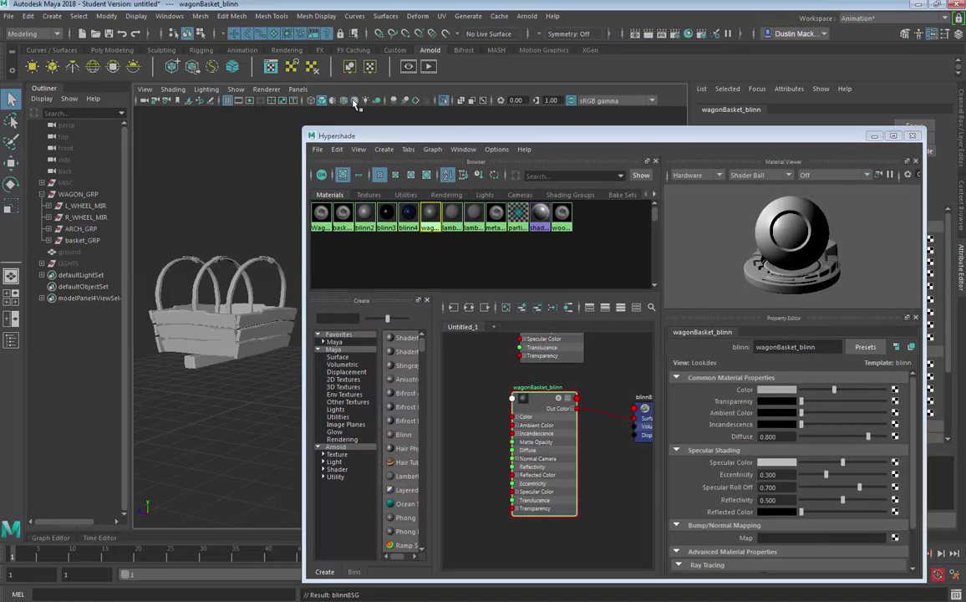
{"action": "left_click", "coordinate": [353, 101]}
{"action": "left_click", "coordinate": [354, 101]}
{"action": "left_click_drag", "start_coordinate": [528, 398], "coordinate": [521, 399]}
{"action": "left_click_drag", "start_coordinate": [833, 389], "coordinate": [806, 390]}
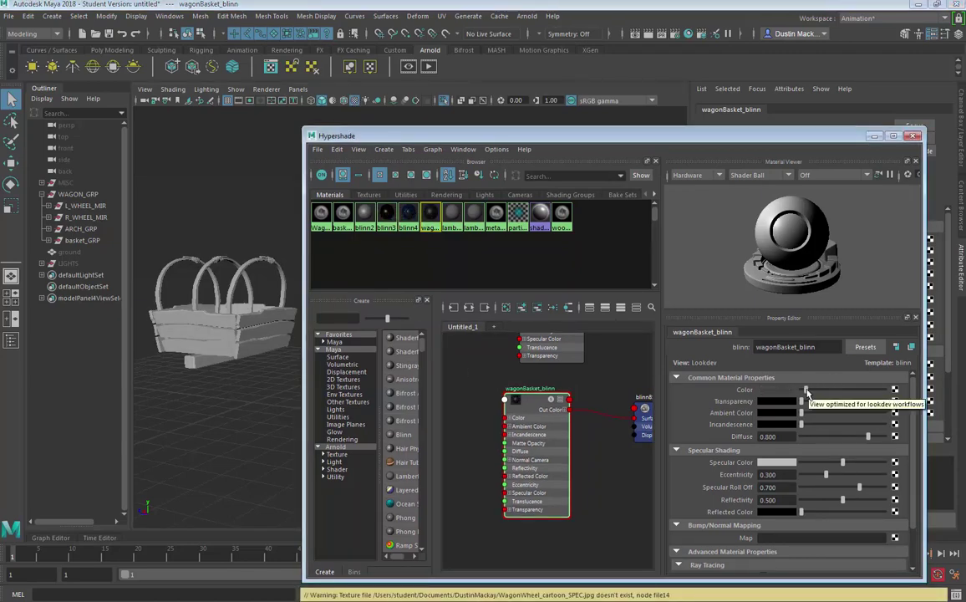
{"action": "left_click_drag", "start_coordinate": [806, 390], "coordinate": [828, 400]}
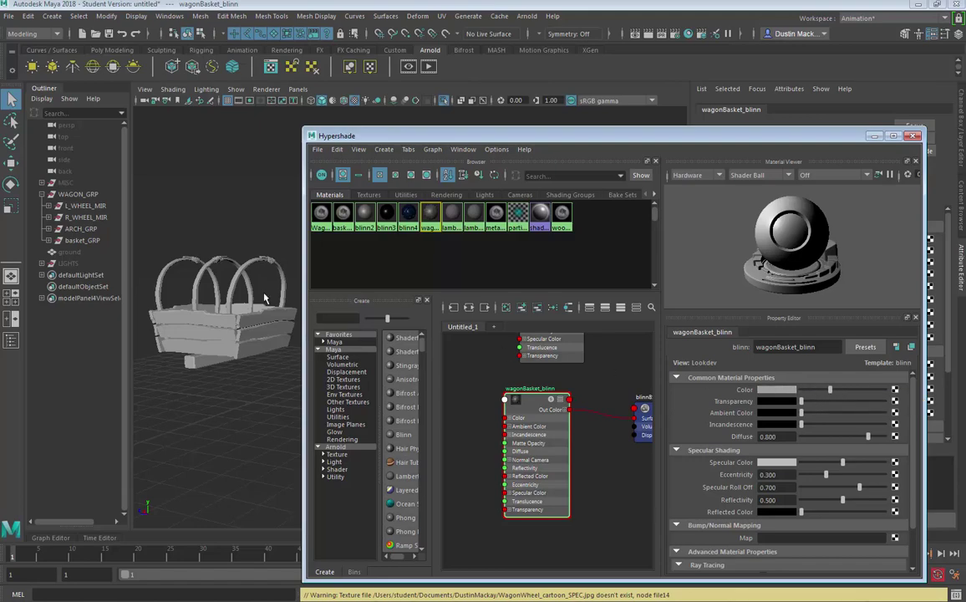
Step: Select every basket and arch mesh and apply wagonBasket_blinn once more to the entire selection
{"action": "left_click", "coordinate": [141, 212]}
{"action": "left_click_drag", "start_coordinate": [140, 212], "coordinate": [356, 390]}
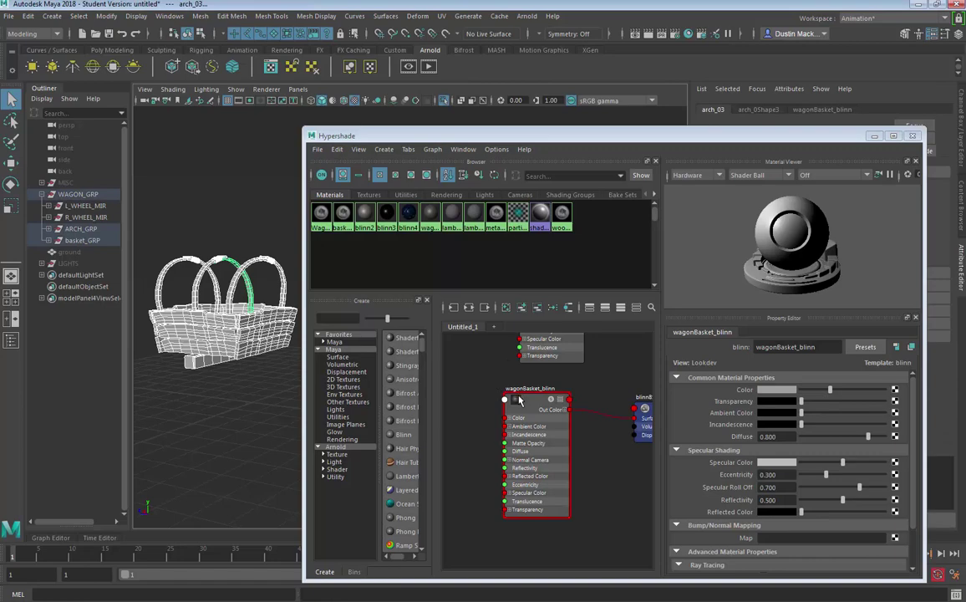
{"action": "middle_click_drag", "start_coordinate": [519, 401], "coordinate": [222, 311]}
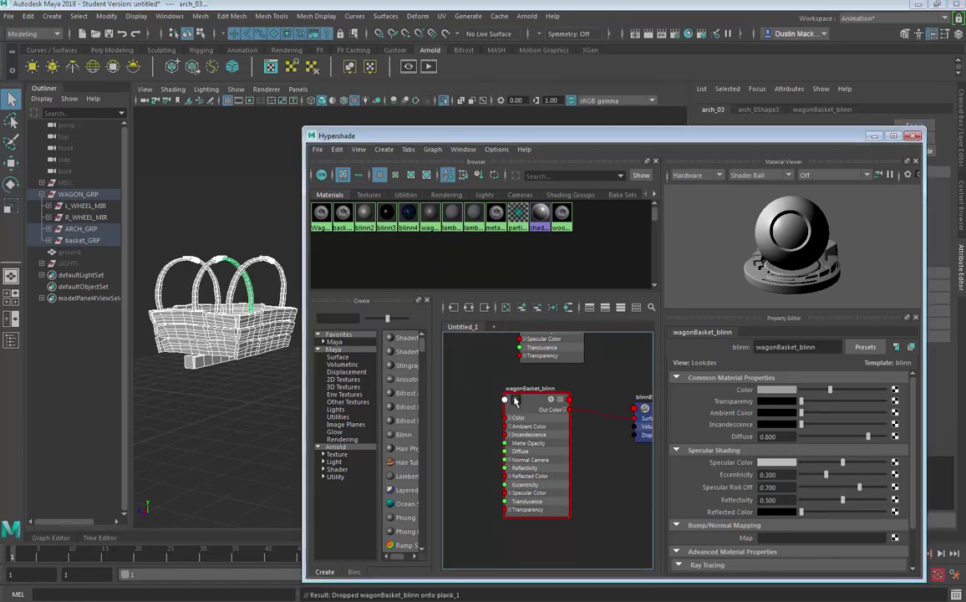
{"action": "right_click_drag", "start_coordinate": [516, 402], "coordinate": [418, 365]}
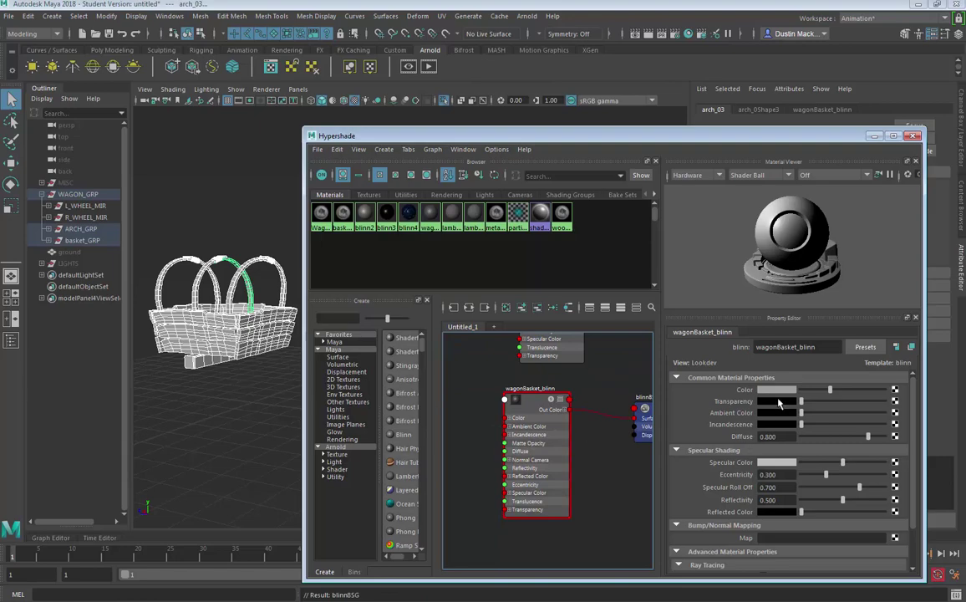
Step: Raise the Color of wagonBasket_blinn to pure white and show the viewport in smooth shading
{"action": "left_click_drag", "start_coordinate": [826, 390], "coordinate": [815, 394]}
{"action": "left_click_drag", "start_coordinate": [833, 397], "coordinate": [886, 391]}
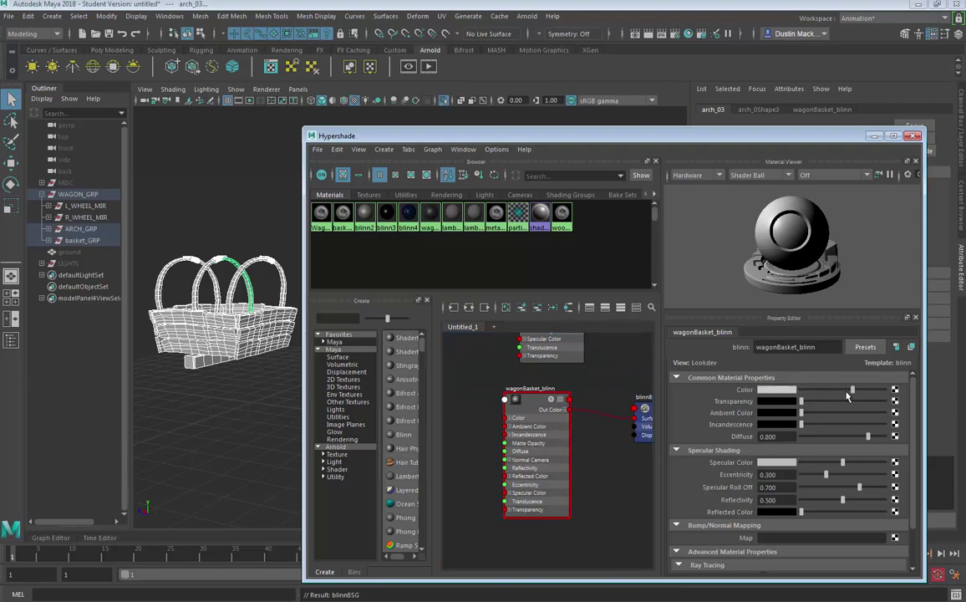
{"action": "key", "text": "5"}
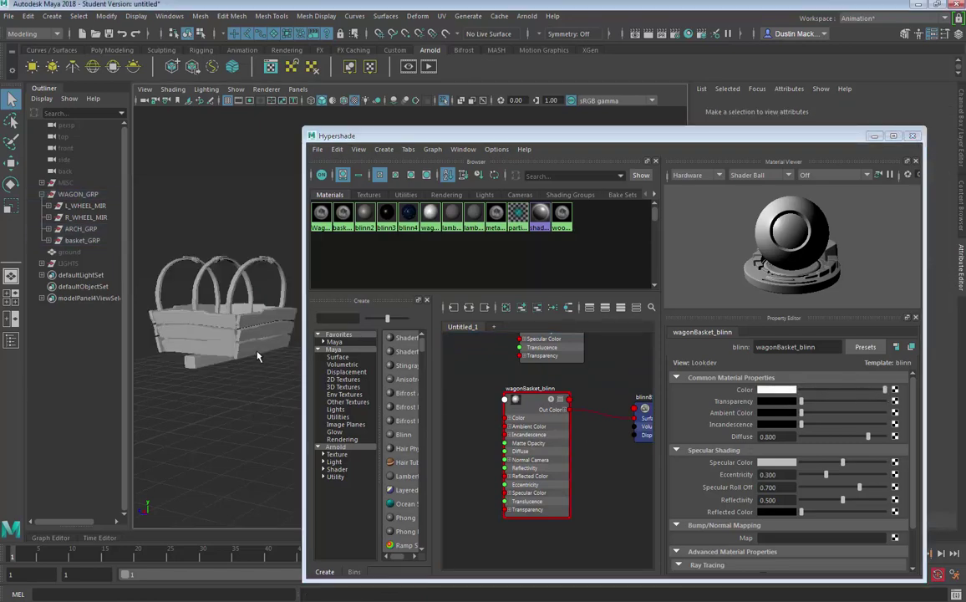
Step: Graph the material network of the basket's lower end plank and select its wagonBasket_blinn node
{"action": "left_click", "coordinate": [264, 345]}
{"action": "left_click", "coordinate": [565, 309]}
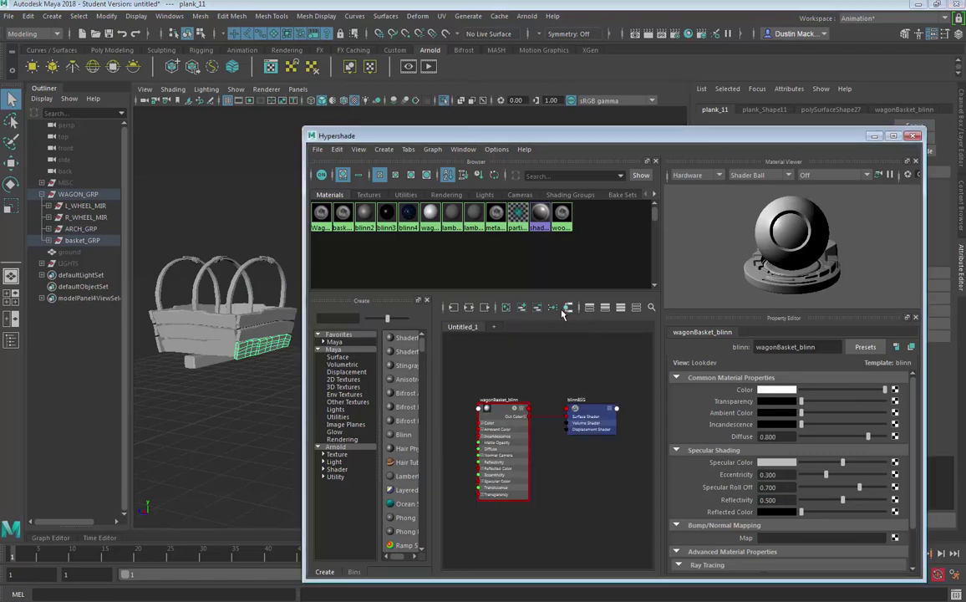
{"action": "left_click", "coordinate": [495, 411]}
Step: Vary the Color of wagonBasket_blinn between dark and light grey to test its effect on the basket
{"action": "left_click", "coordinate": [819, 388]}
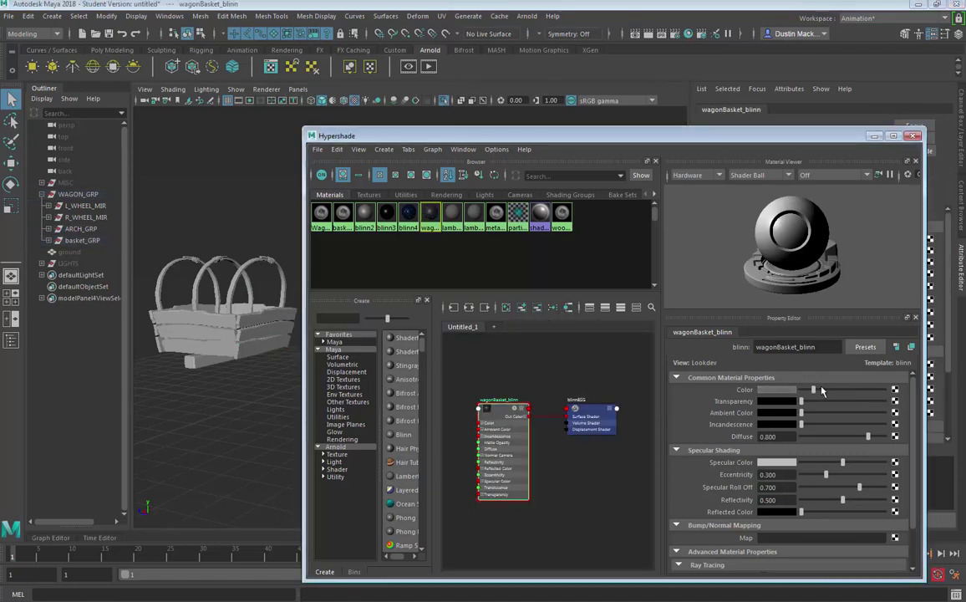
{"action": "left_click_drag", "start_coordinate": [342, 134], "coordinate": [345, 120]}
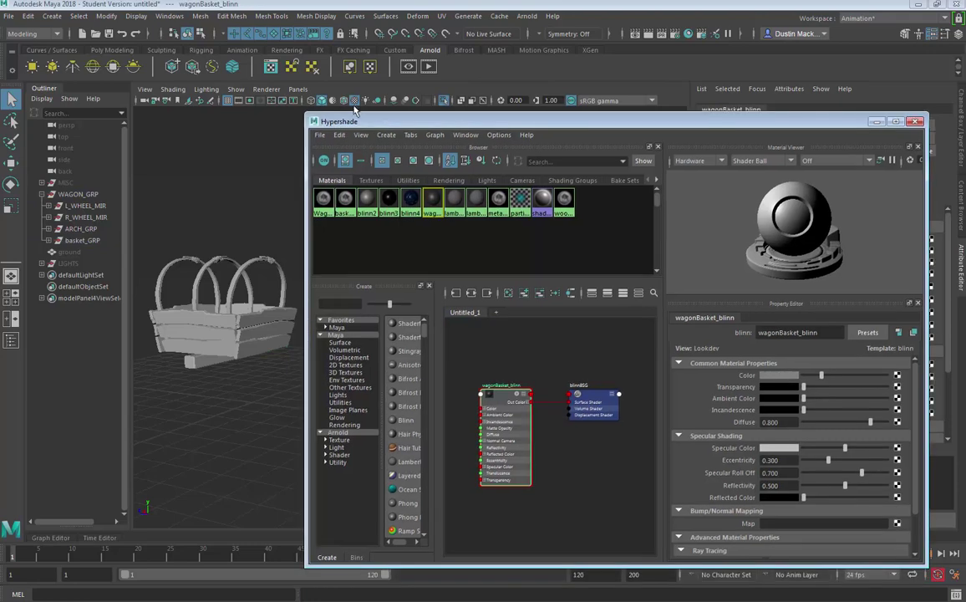
{"action": "left_click_drag", "start_coordinate": [822, 376], "coordinate": [851, 375]}
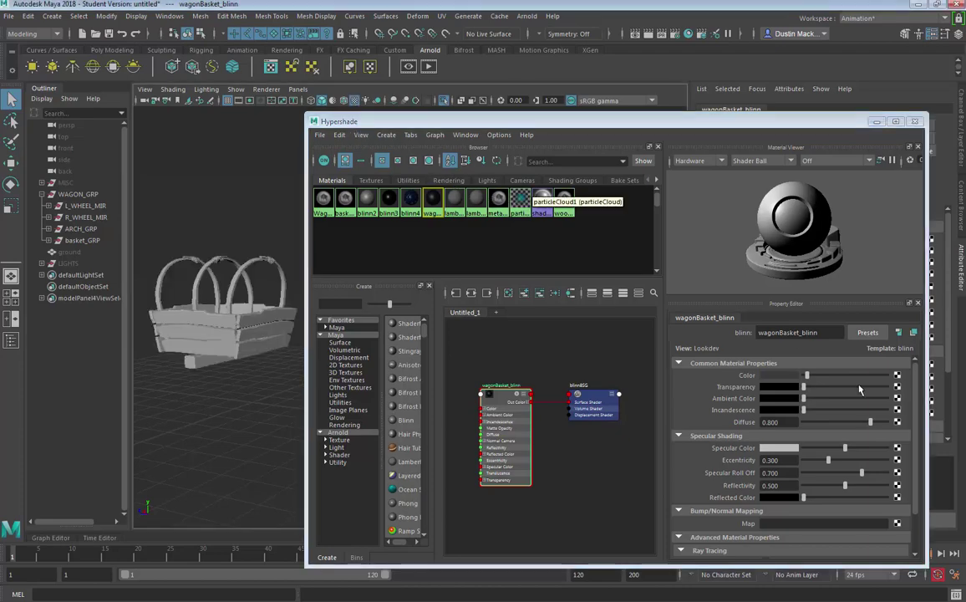
{"action": "left_click", "coordinate": [821, 375]}
{"action": "left_click", "coordinate": [860, 376]}
{"action": "left_click", "coordinate": [861, 376]}
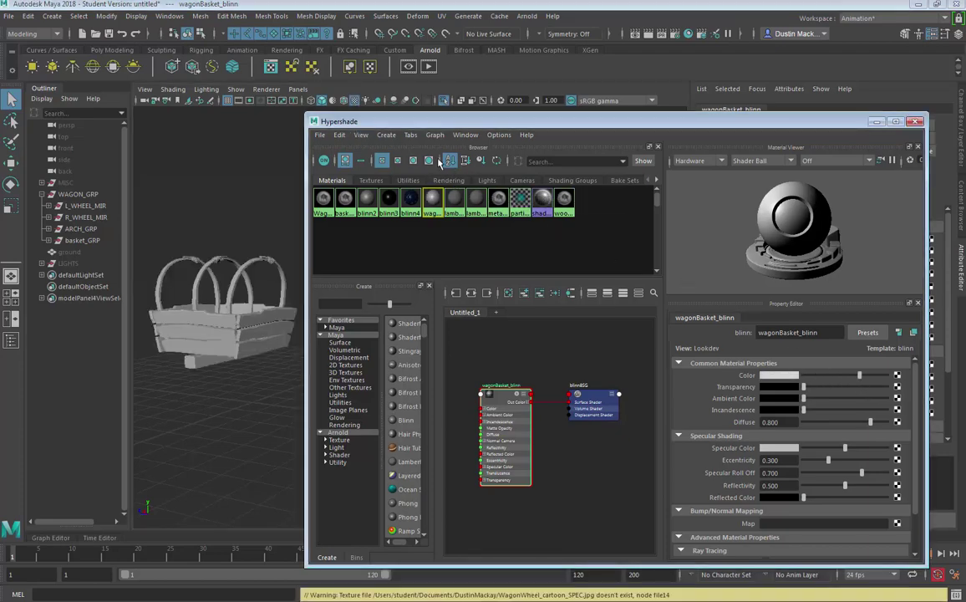
Step: Reposition the Hypershade window and toggle the viewport's textured display to refresh the basket's shading
{"action": "left_click", "coordinate": [352, 102]}
{"action": "mouse_move", "coordinate": [363, 120]}
{"action": "left_mouse_down"}
{"action": "mouse_move", "coordinate": [358, 92]}
{"action": "mouse_move", "coordinate": [371, 123]}
{"action": "left_mouse_up"}
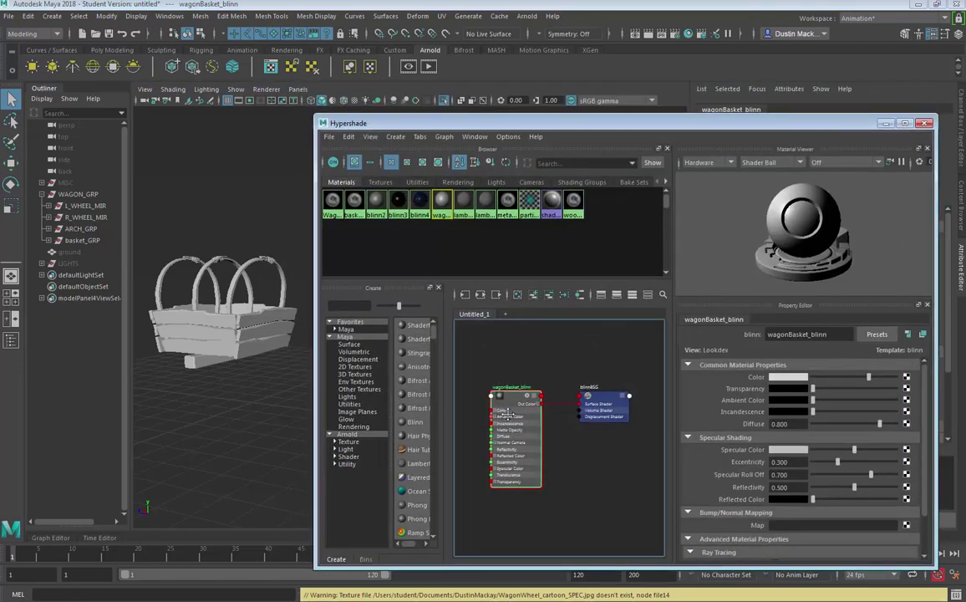
{"action": "middle_click_drag", "start_coordinate": [491, 415], "coordinate": [503, 410], "text": "alt"}
{"action": "scroll", "coordinate": [515, 400], "scroll_direction": "up", "scroll_amount": 1}
{"action": "left_click", "coordinate": [353, 101]}
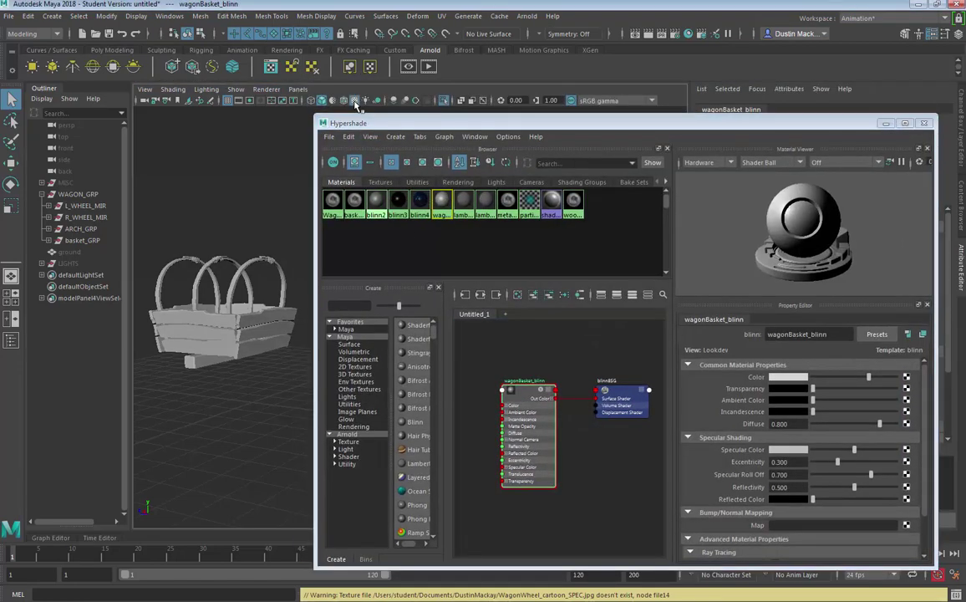
{"action": "left_click", "coordinate": [354, 100]}
Step: Shift the wagonBasket_blinn node away from its shading group and set its Color to a medium grey
{"action": "left_click_drag", "start_coordinate": [541, 398], "coordinate": [526, 378]}
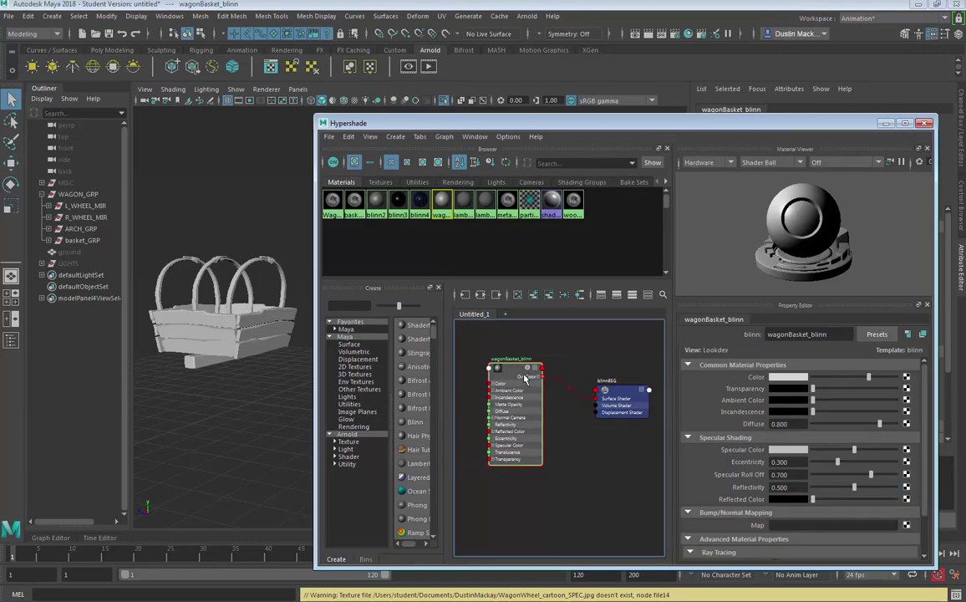
{"action": "mouse_move", "coordinate": [825, 377]}
{"action": "left_mouse_down"}
{"action": "mouse_move", "coordinate": [811, 378]}
{"action": "mouse_move", "coordinate": [844, 387]}
{"action": "mouse_move", "coordinate": [823, 393]}
{"action": "left_mouse_up"}
{"action": "left_click_drag", "start_coordinate": [477, 121], "coordinate": [468, 94]}
{"action": "left_click_drag", "start_coordinate": [499, 344], "coordinate": [512, 342]}
{"action": "left_click_drag", "start_coordinate": [807, 349], "coordinate": [830, 359]}
{"action": "left_click_drag", "start_coordinate": [194, 376], "coordinate": [289, 378], "text": "alt"}
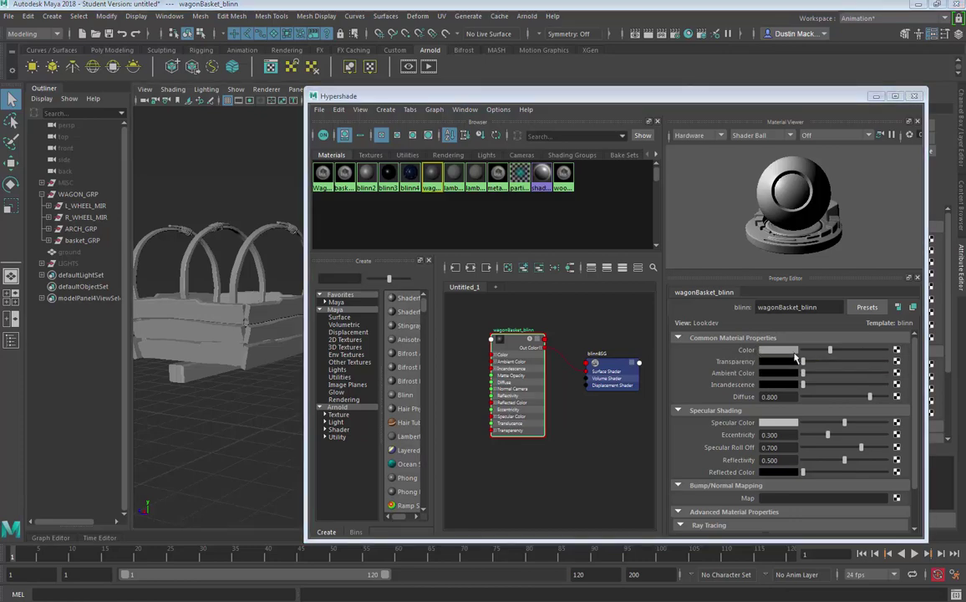
Step: Connect a new 2D File texture to the Color attribute of wagonBasket_blinn
{"action": "left_click_drag", "start_coordinate": [87, 217], "coordinate": [507, 157]}
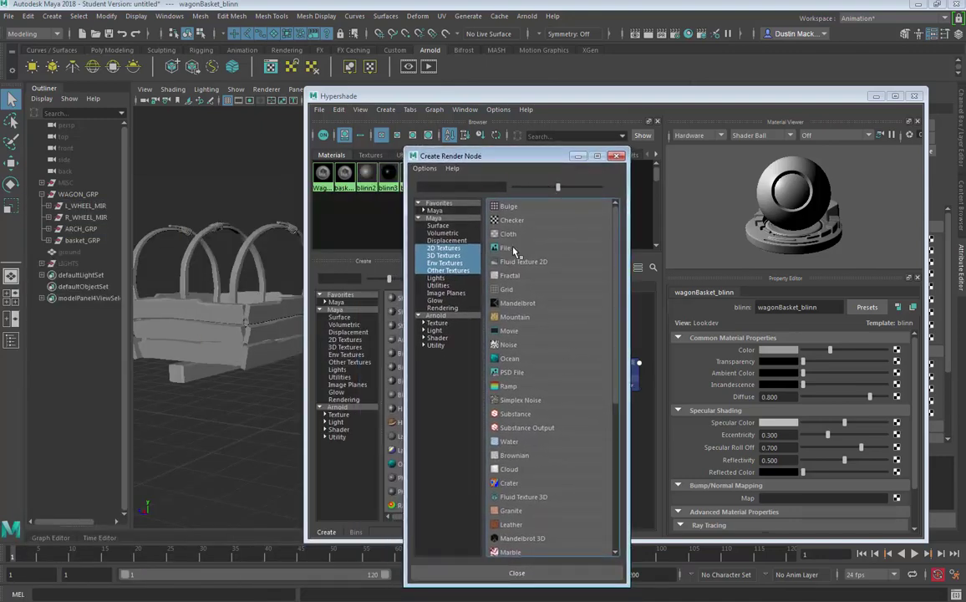
{"action": "left_click", "coordinate": [434, 233]}
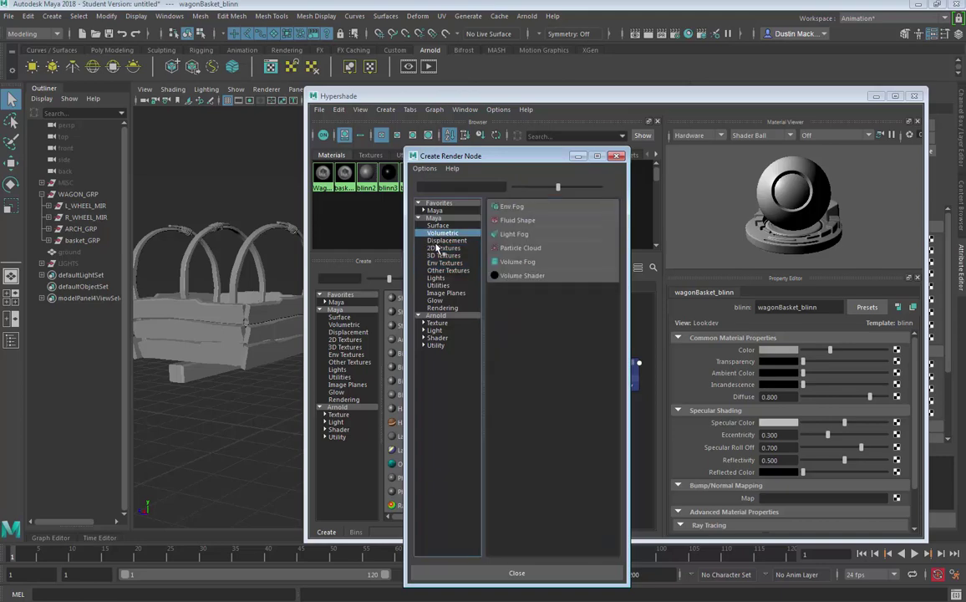
{"action": "left_click", "coordinate": [450, 249]}
{"action": "left_click", "coordinate": [504, 249]}
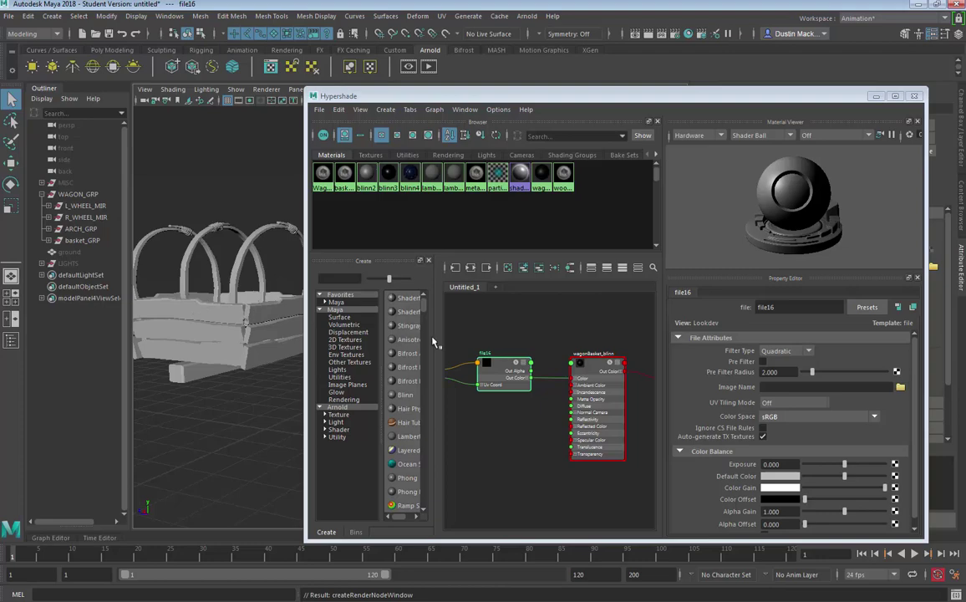
Step: Arrange the 2D texture placement, file texture and wagonBasket_blinn nodes in a compact row in the Hypershade graph
{"action": "middle_click_drag", "start_coordinate": [496, 361], "coordinate": [533, 360], "text": "alt"}
{"action": "mouse_move", "coordinate": [537, 363]}
{"action": "left_mouse_down"}
{"action": "mouse_move", "coordinate": [535, 345]}
{"action": "mouse_move", "coordinate": [537, 356]}
{"action": "left_mouse_up"}
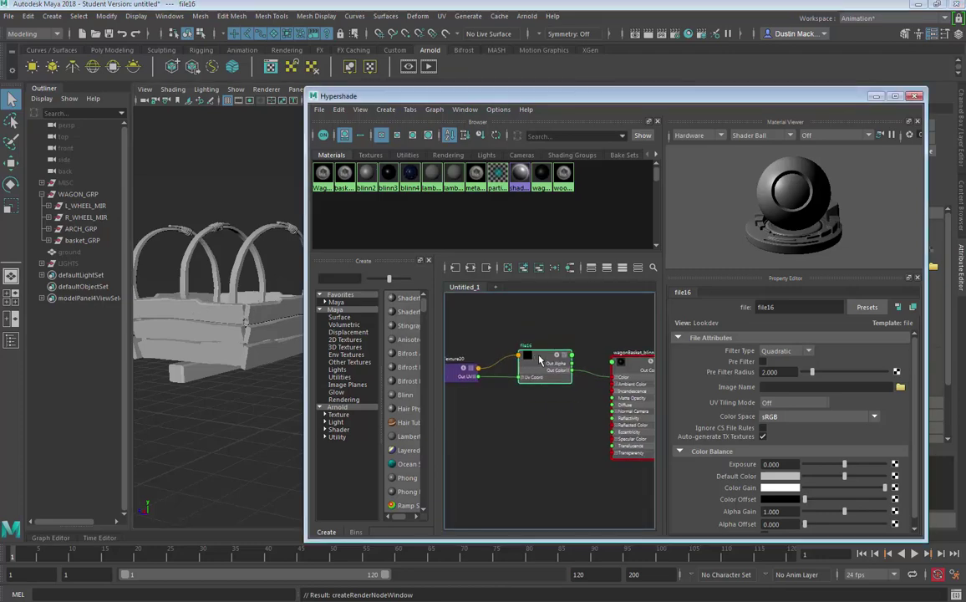
{"action": "right_click_drag", "start_coordinate": [538, 358], "coordinate": [511, 372], "text": "alt"}
{"action": "mouse_move", "coordinate": [511, 372]}
{"action": "middle_mouse_down", "text": "alt"}
{"action": "mouse_move", "coordinate": [479, 347]}
{"action": "mouse_move", "coordinate": [502, 358]}
{"action": "middle_mouse_up", "text": "alt"}
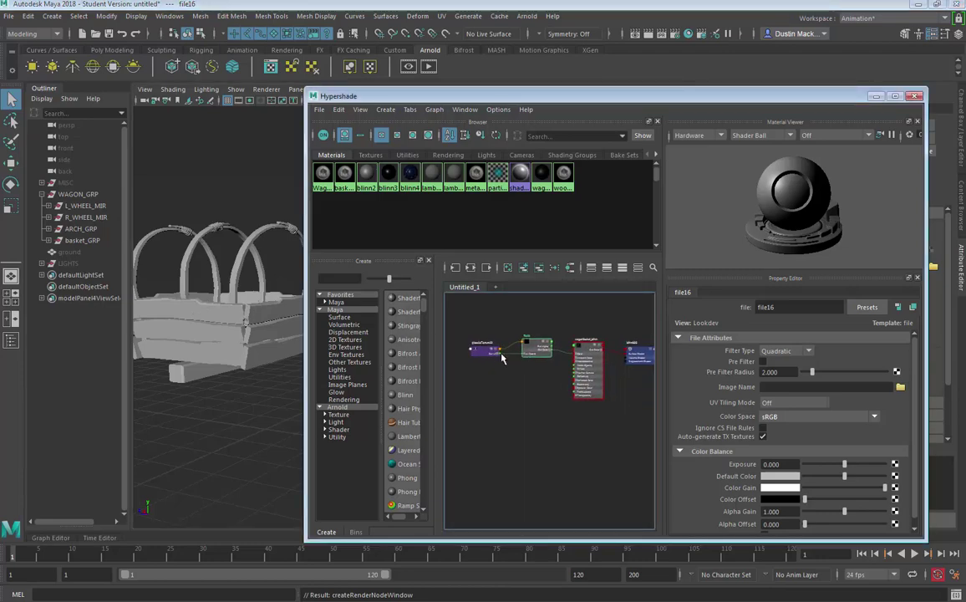
{"action": "right_click_drag", "start_coordinate": [503, 358], "coordinate": [573, 351], "text": "alt"}
{"action": "left_click_drag", "start_coordinate": [606, 344], "coordinate": [597, 336]}
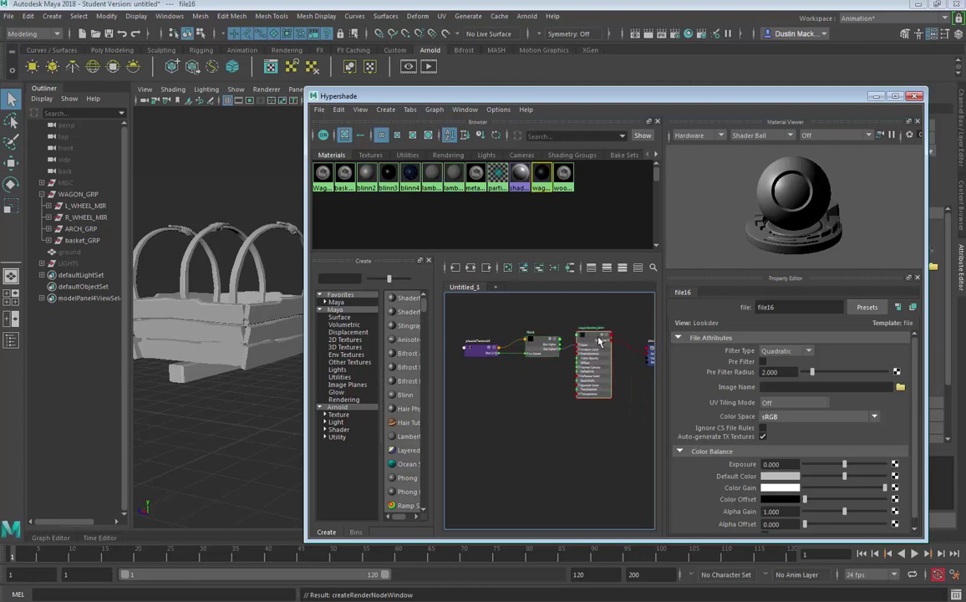
{"action": "left_click", "coordinate": [539, 341]}
{"action": "left_click_drag", "start_coordinate": [538, 341], "coordinate": [545, 341]}
{"action": "left_click_drag", "start_coordinate": [472, 355], "coordinate": [486, 351]}
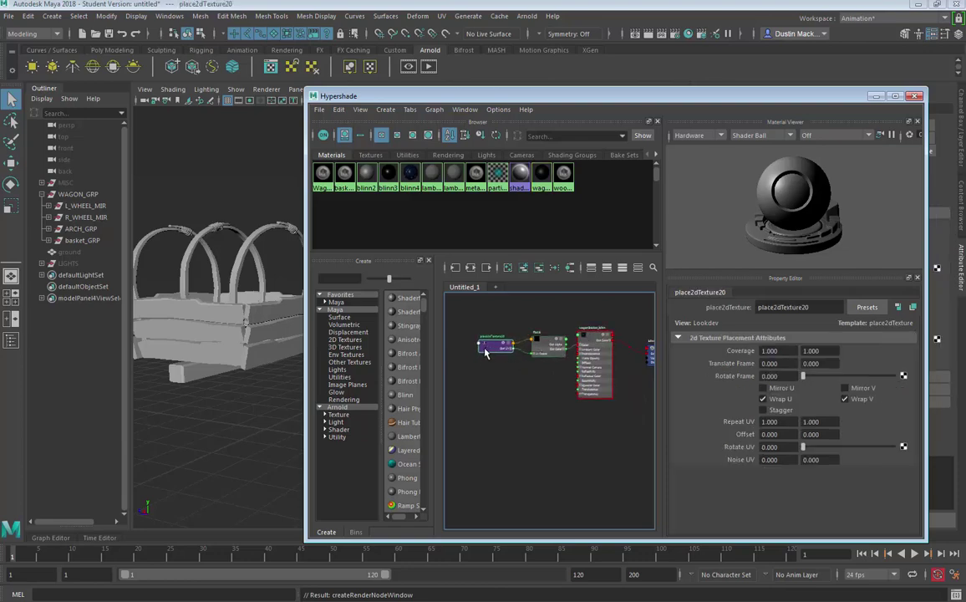
Step: Examine the connections running from the 2D placement node through the file texture to the Color of wagonBasket_blinn
{"action": "right_click_drag", "start_coordinate": [485, 348], "coordinate": [641, 368], "text": "alt"}
{"action": "middle_click_drag", "start_coordinate": [637, 372], "coordinate": [607, 395], "text": "alt"}
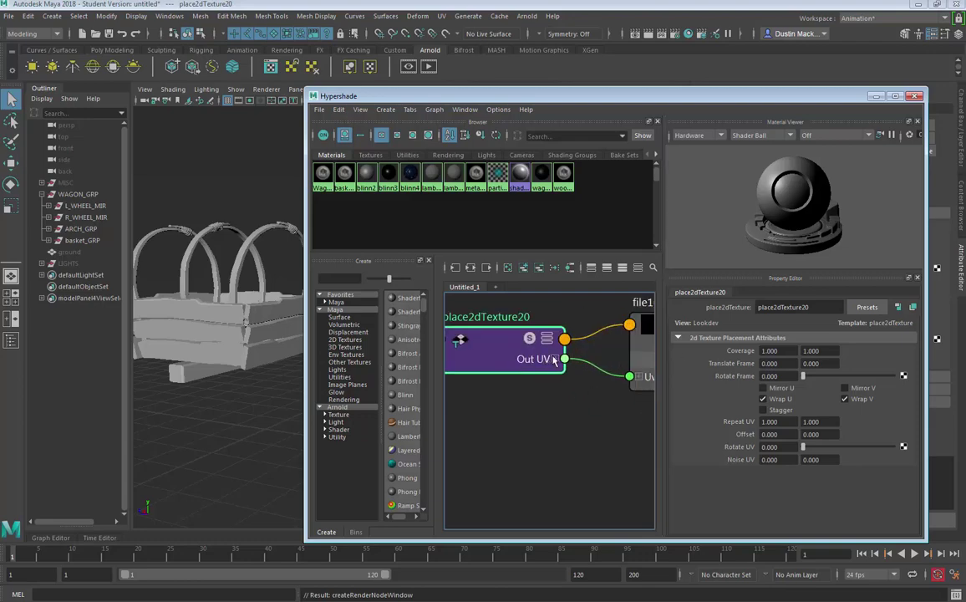
{"action": "middle_click_drag", "start_coordinate": [554, 360], "coordinate": [460, 380], "text": "alt"}
{"action": "left_click", "coordinate": [489, 352]}
{"action": "left_click", "coordinate": [518, 359]}
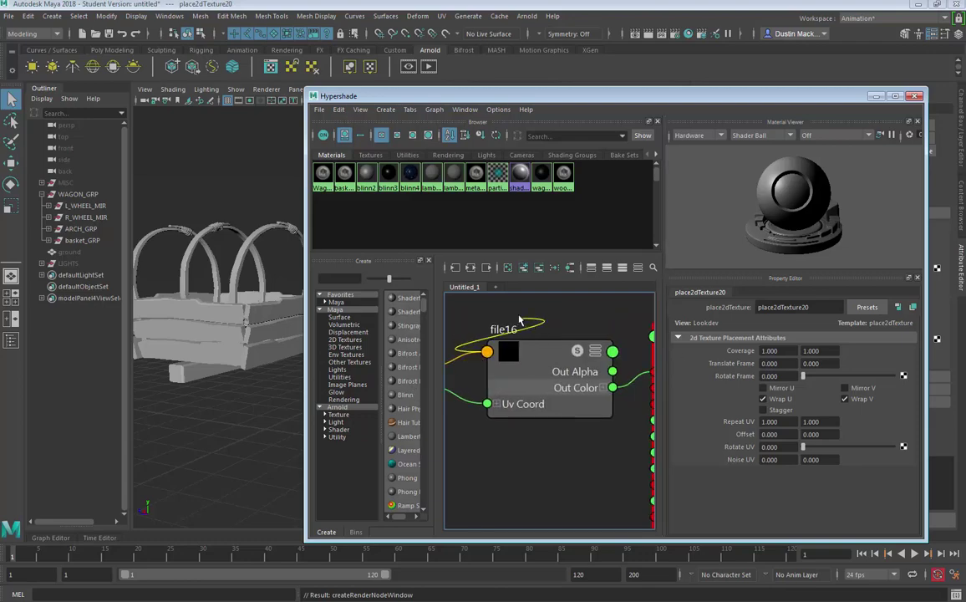
{"action": "left_click", "coordinate": [519, 318]}
{"action": "left_click_drag", "start_coordinate": [518, 360], "coordinate": [517, 366]}
{"action": "middle_click_drag", "start_coordinate": [600, 360], "coordinate": [435, 359], "text": "alt"}
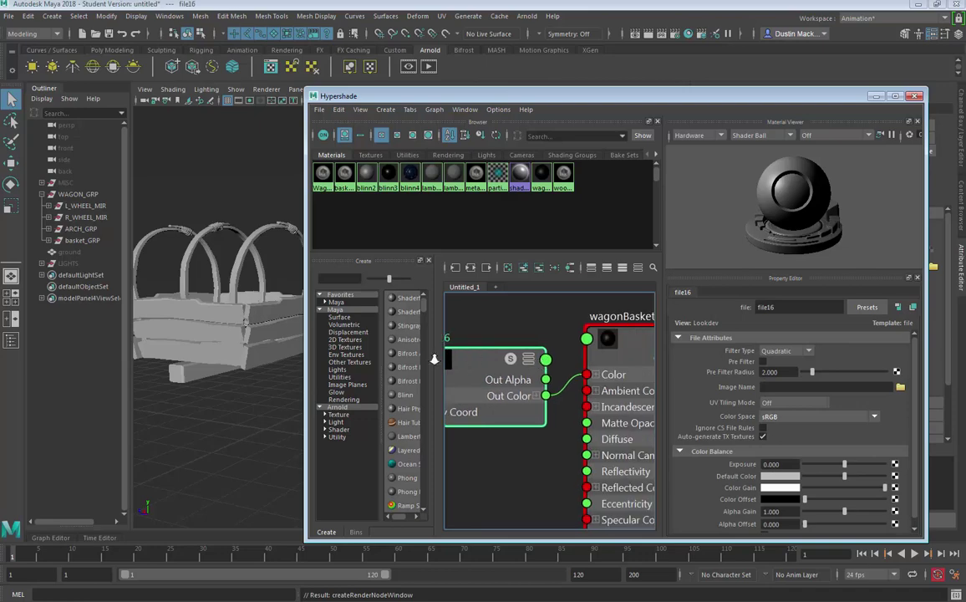
{"action": "right_click_drag", "start_coordinate": [513, 360], "coordinate": [477, 357], "text": "alt"}
{"action": "middle_click_drag", "start_coordinate": [481, 353], "coordinate": [632, 355], "text": "alt"}
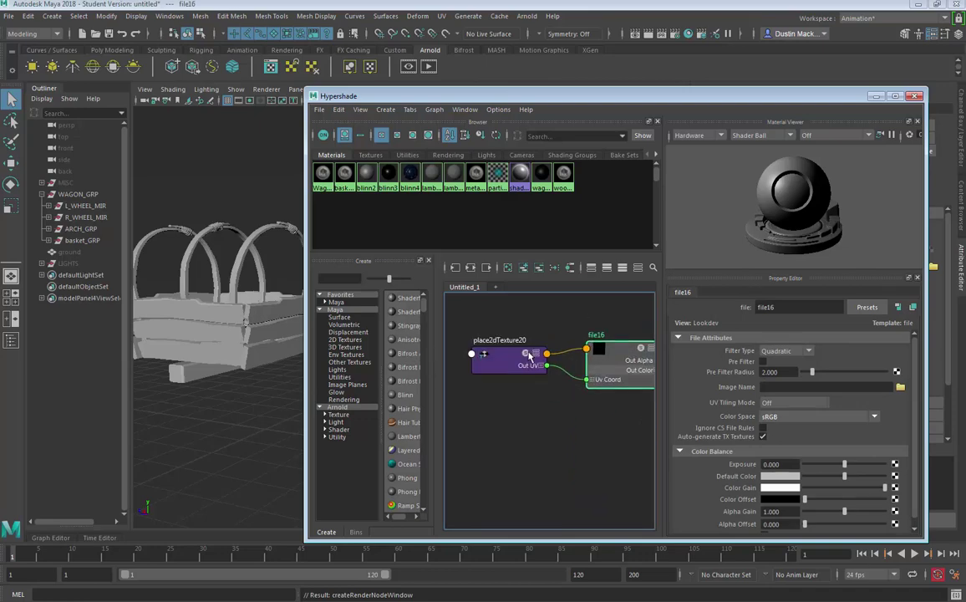
Step: Review the 2D texture placement attributes, especially Repeat UV, of the node feeding the basket's file texture
{"action": "left_click", "coordinate": [516, 372]}
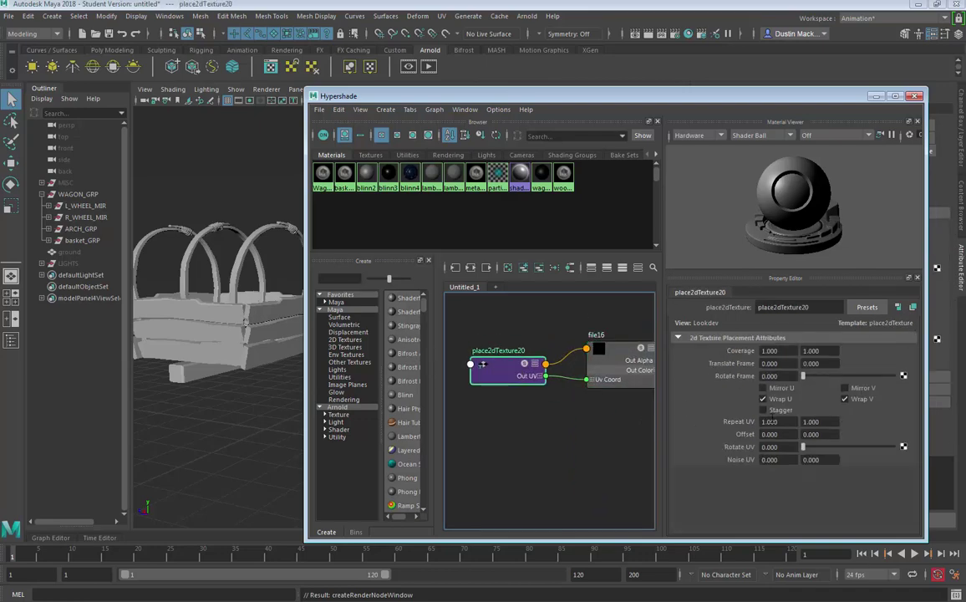
{"action": "left_click", "coordinate": [767, 421]}
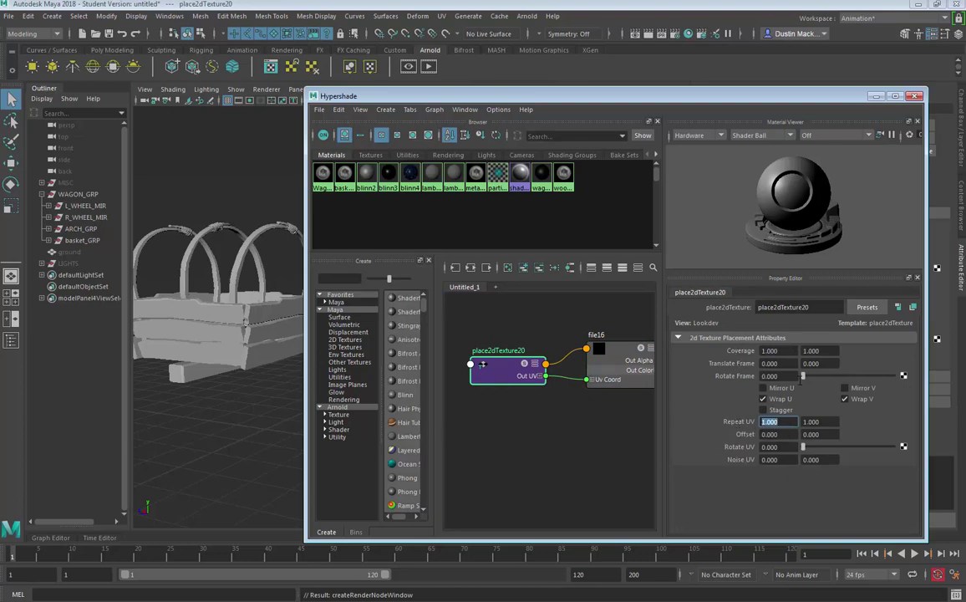
{"action": "middle_click_drag", "start_coordinate": [585, 398], "coordinate": [562, 394], "text": "alt"}
{"action": "mouse_move", "coordinate": [479, 362]}
{"action": "left_mouse_down"}
{"action": "mouse_move", "coordinate": [532, 359]}
{"action": "mouse_move", "coordinate": [473, 358]}
{"action": "left_mouse_up"}
{"action": "middle_click_drag", "start_coordinate": [473, 358], "coordinate": [514, 357], "text": "alt"}
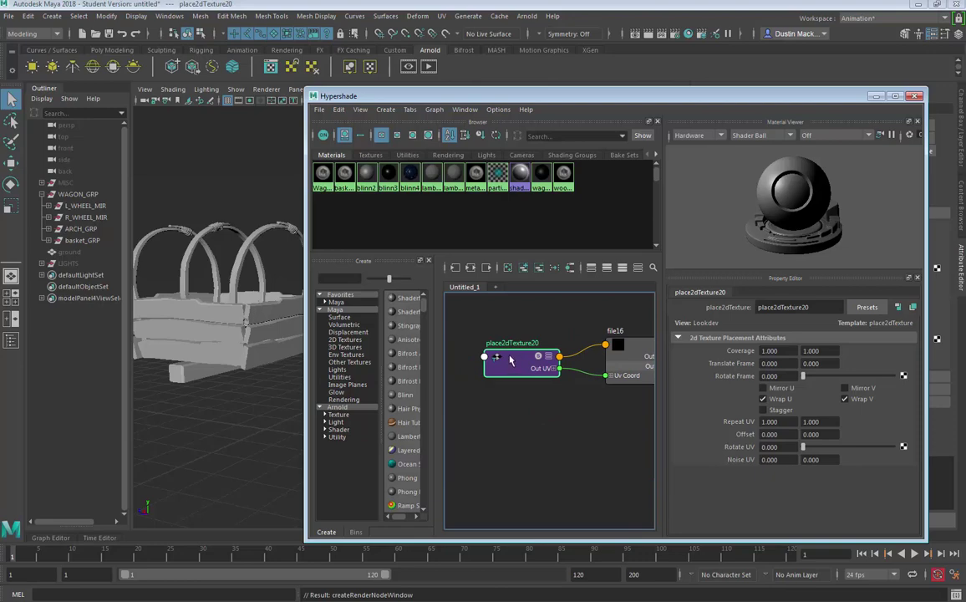
{"action": "mouse_move", "coordinate": [618, 376]}
{"action": "middle_mouse_down", "text": "alt"}
{"action": "mouse_move", "coordinate": [506, 382]}
{"action": "mouse_move", "coordinate": [615, 363]}
{"action": "middle_mouse_up", "text": "alt"}
{"action": "mouse_move", "coordinate": [507, 351]}
{"action": "left_mouse_down"}
{"action": "mouse_move", "coordinate": [520, 347]}
{"action": "mouse_move", "coordinate": [507, 343]}
{"action": "left_mouse_up"}
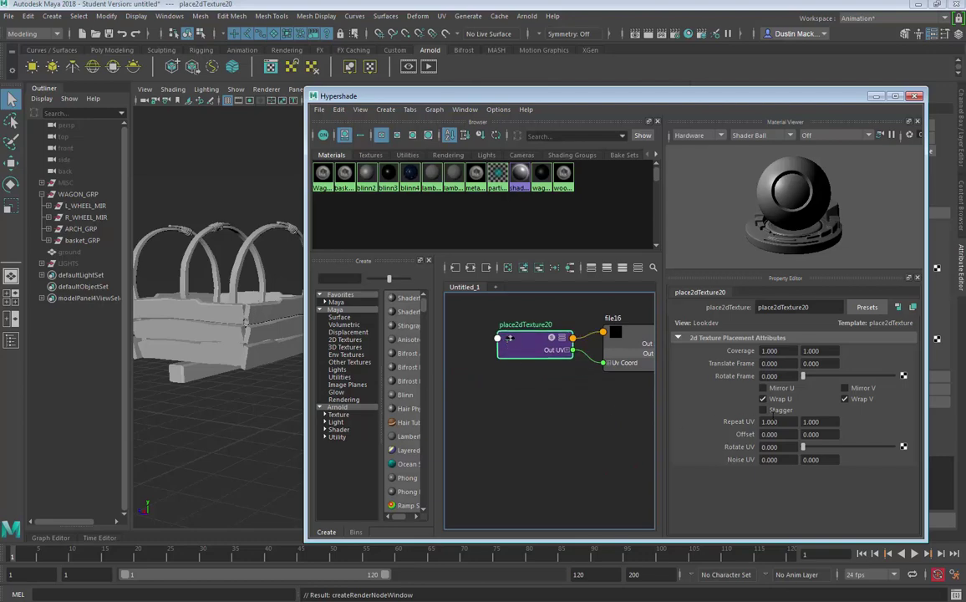
Step: Load wagonBasket_COLOR.jpg from the week5 TEXTURES folder as the image of the file16 texture node
{"action": "middle_click_drag", "start_coordinate": [614, 404], "coordinate": [530, 416], "text": "alt"}
{"action": "left_click", "coordinate": [524, 370]}
{"action": "left_click_drag", "start_coordinate": [524, 371], "coordinate": [515, 351]}
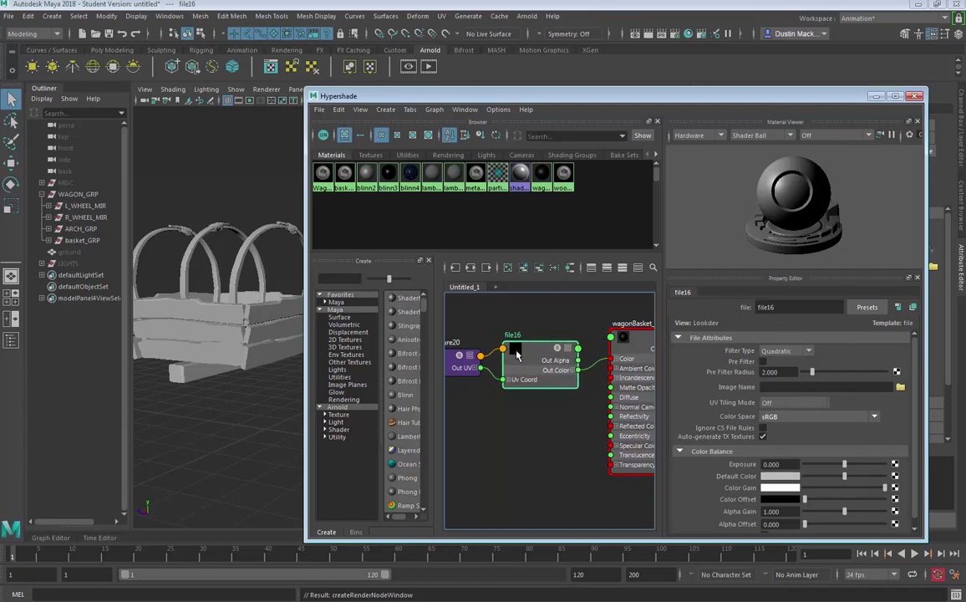
{"action": "left_click", "coordinate": [900, 388]}
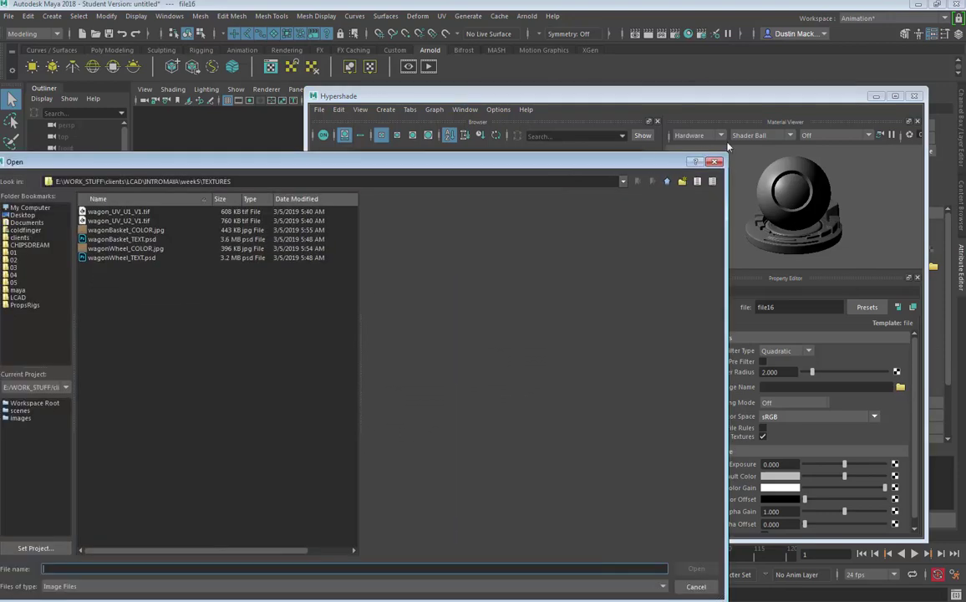
{"action": "left_click", "coordinate": [215, 213]}
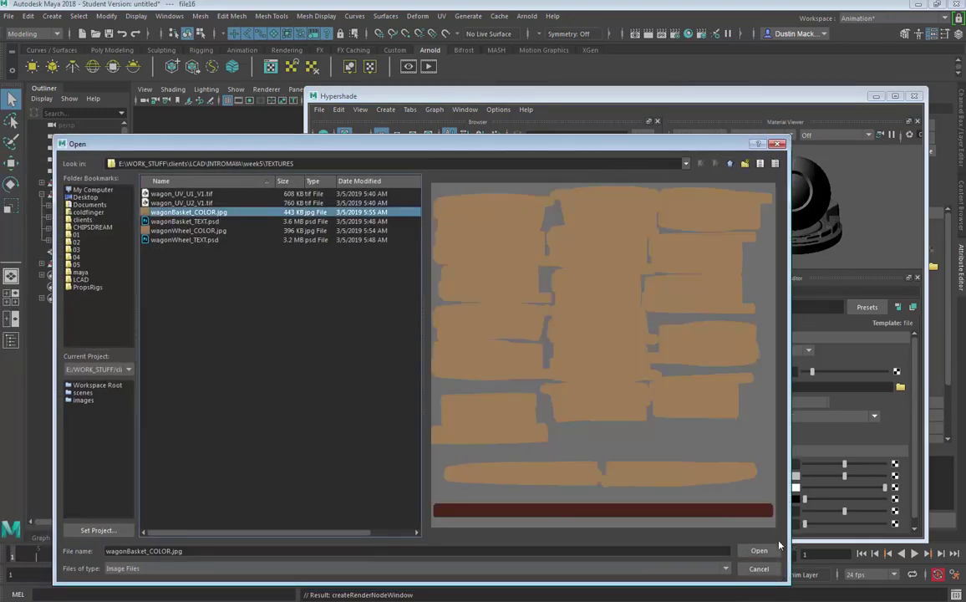
{"action": "left_click", "coordinate": [762, 554]}
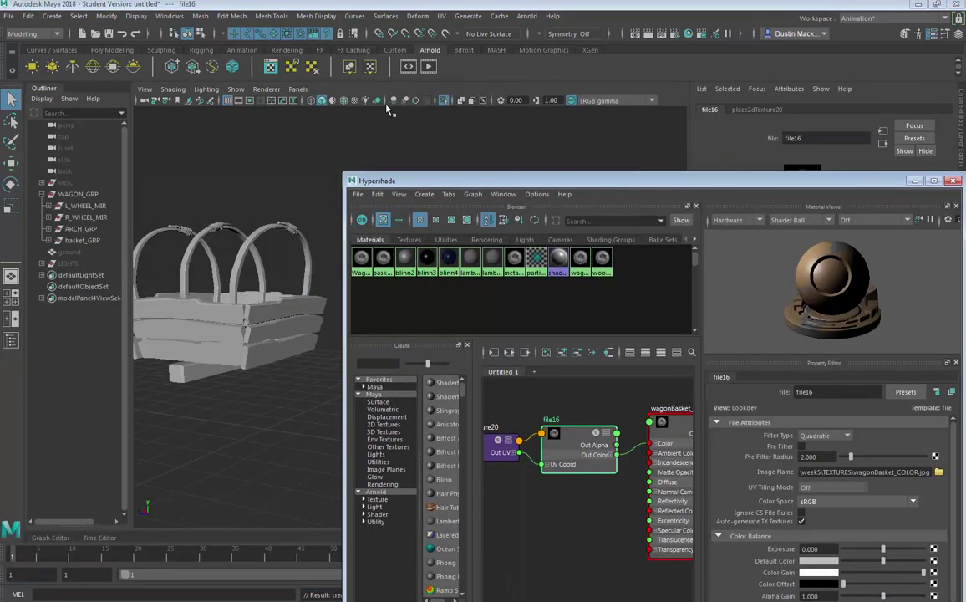
Step: Turn on textured display in the viewport and inspect the basket and arches from several angles, moving the Hypershade window aside
{"action": "left_click", "coordinate": [355, 101]}
{"action": "left_click_drag", "start_coordinate": [285, 228], "coordinate": [317, 203], "text": "alt"}
{"action": "scroll", "coordinate": [244, 270], "scroll_direction": "up", "scroll_amount": 6}
{"action": "scroll", "coordinate": [332, 443], "scroll_direction": "up", "scroll_amount": 3}
{"action": "scroll", "coordinate": [138, 361], "scroll_direction": "down", "scroll_amount": 3}
{"action": "middle_click_drag", "start_coordinate": [284, 334], "coordinate": [256, 172], "text": "alt"}
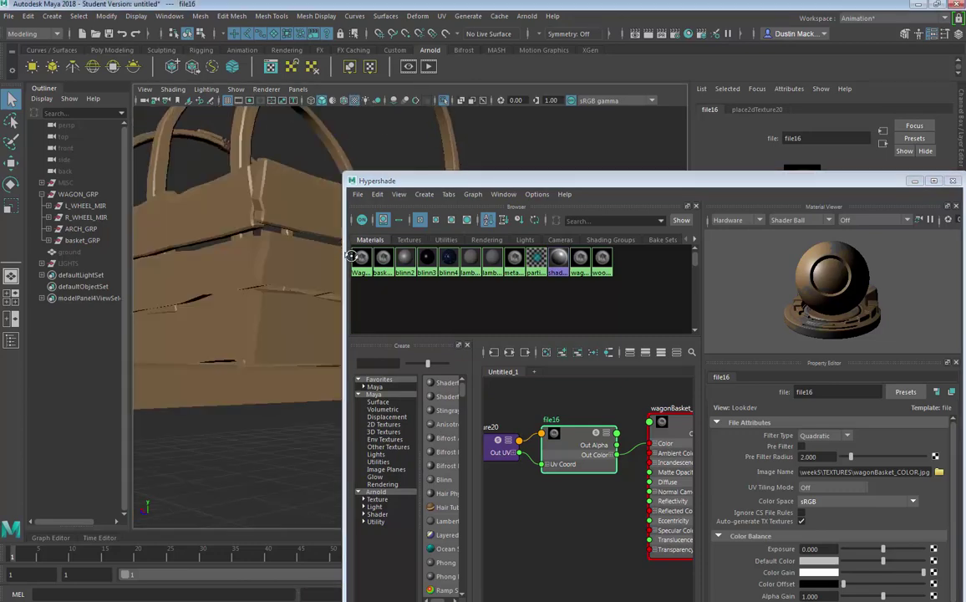
{"action": "scroll", "coordinate": [289, 274], "scroll_direction": "up", "scroll_amount": 3}
{"action": "left_click_drag", "start_coordinate": [256, 172], "coordinate": [268, 313], "text": "alt"}
{"action": "scroll", "coordinate": [289, 273], "scroll_direction": "down", "scroll_amount": 3}
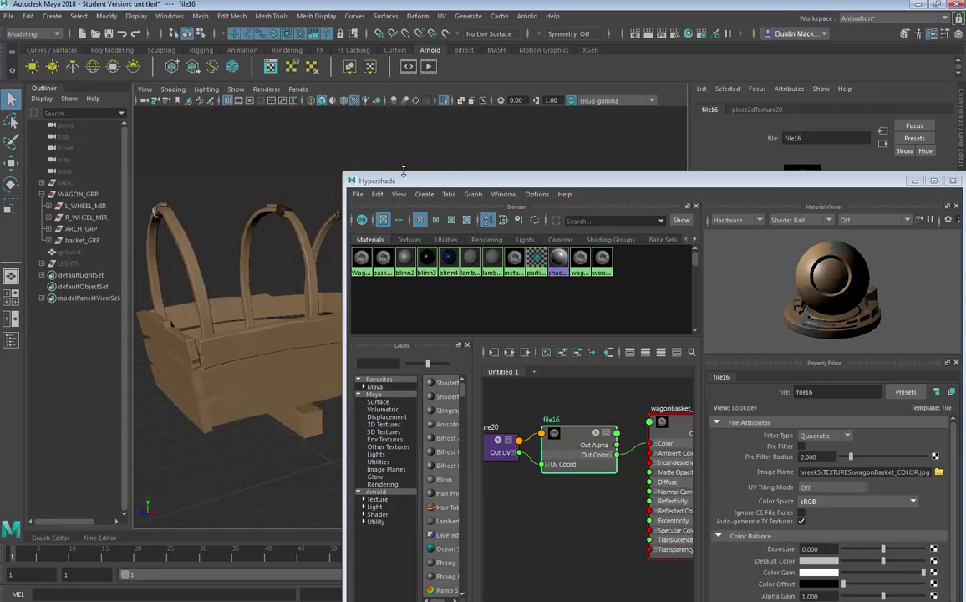
{"action": "left_click_drag", "start_coordinate": [410, 173], "coordinate": [454, 109]}
{"action": "left_click_drag", "start_coordinate": [332, 261], "coordinate": [365, 273], "text": "alt"}
{"action": "left_click_drag", "start_coordinate": [618, 378], "coordinate": [620, 376]}
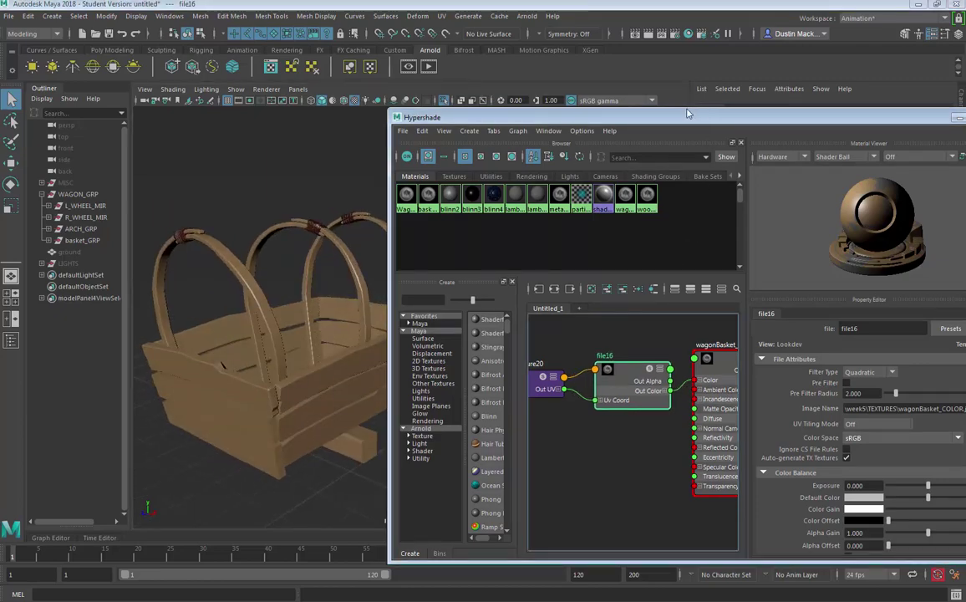
Step: Maximize the Hypershade window and move the file texture and 2D placement nodes closer to wagonBasket_blinn
{"action": "left_click_drag", "start_coordinate": [688, 113], "coordinate": [439, 96]}
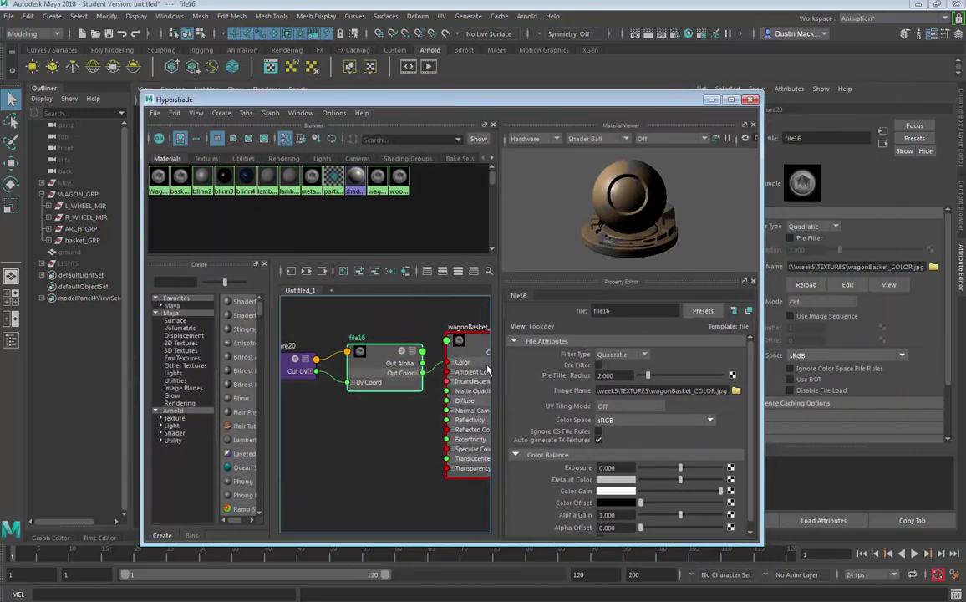
{"action": "left_click", "coordinate": [732, 100]}
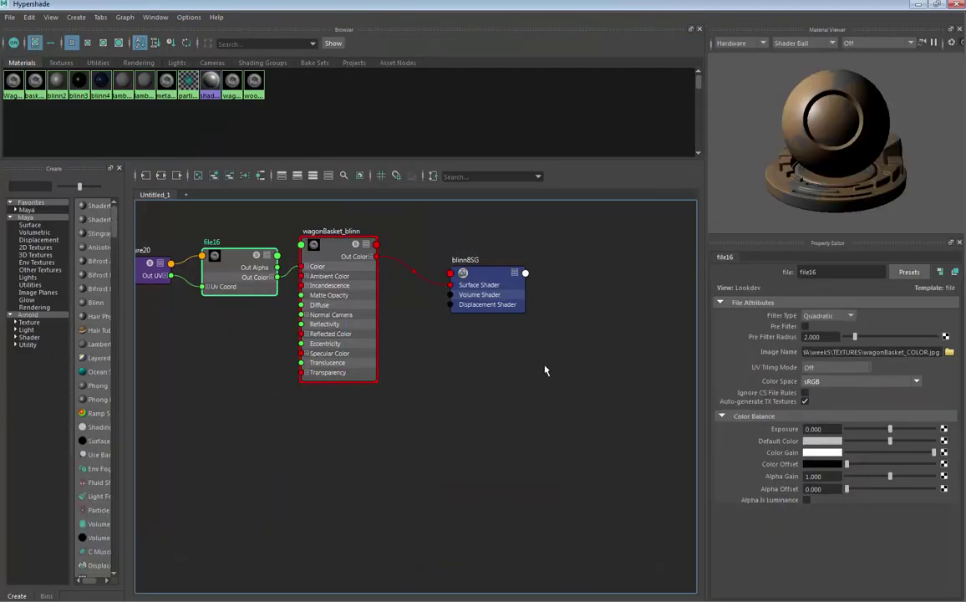
{"action": "middle_click_drag", "start_coordinate": [546, 371], "coordinate": [703, 439], "text": "alt"}
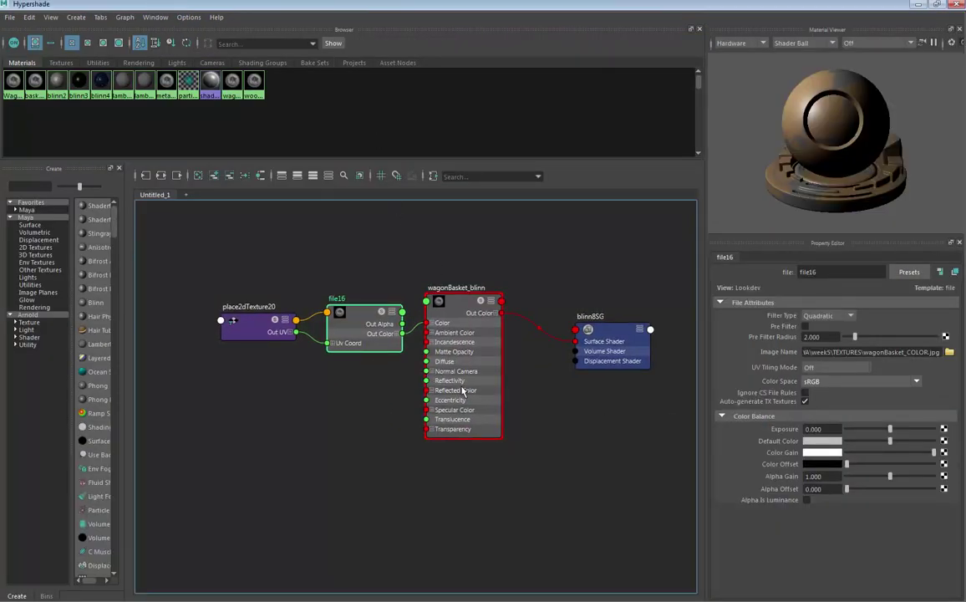
{"action": "left_click_drag", "start_coordinate": [363, 326], "coordinate": [385, 310]}
{"action": "left_click_drag", "start_coordinate": [277, 320], "coordinate": [296, 293]}
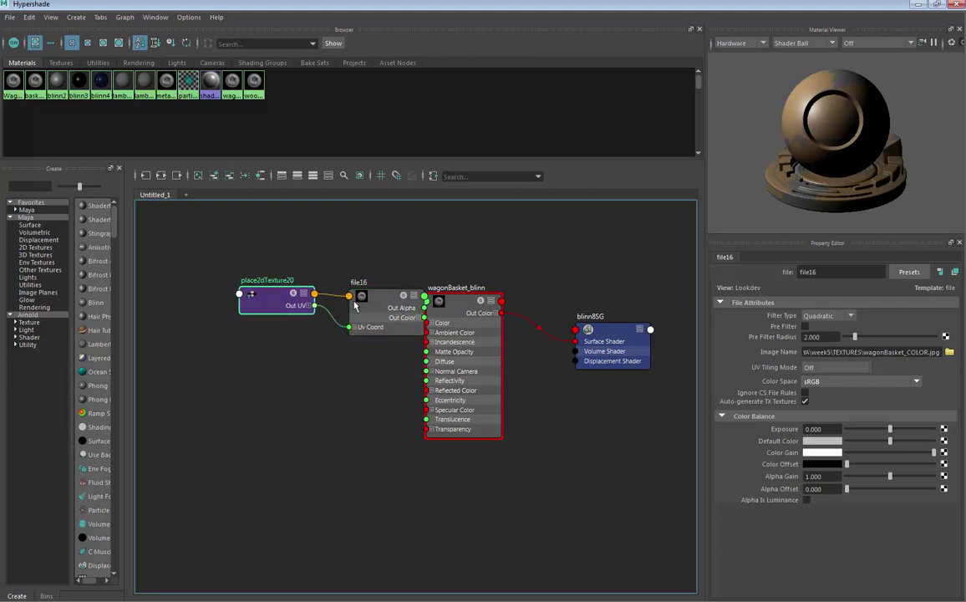
{"action": "left_click_drag", "start_coordinate": [365, 310], "coordinate": [354, 307]}
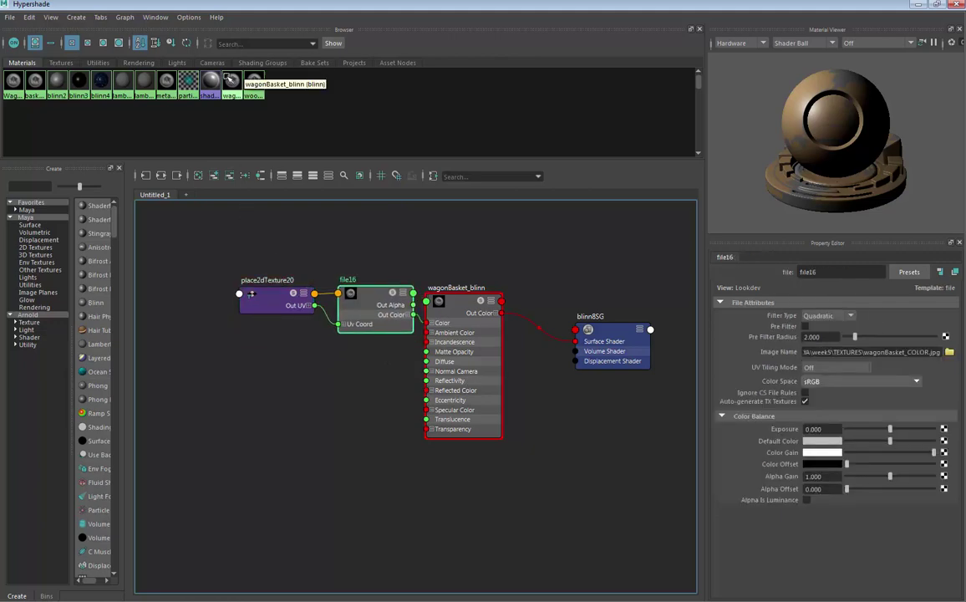
Step: Refresh the swatches of the wagonBasket_blinn and wood_shdr materials
{"action": "left_click", "coordinate": [231, 78]}
{"action": "right_click", "coordinate": [230, 79]}
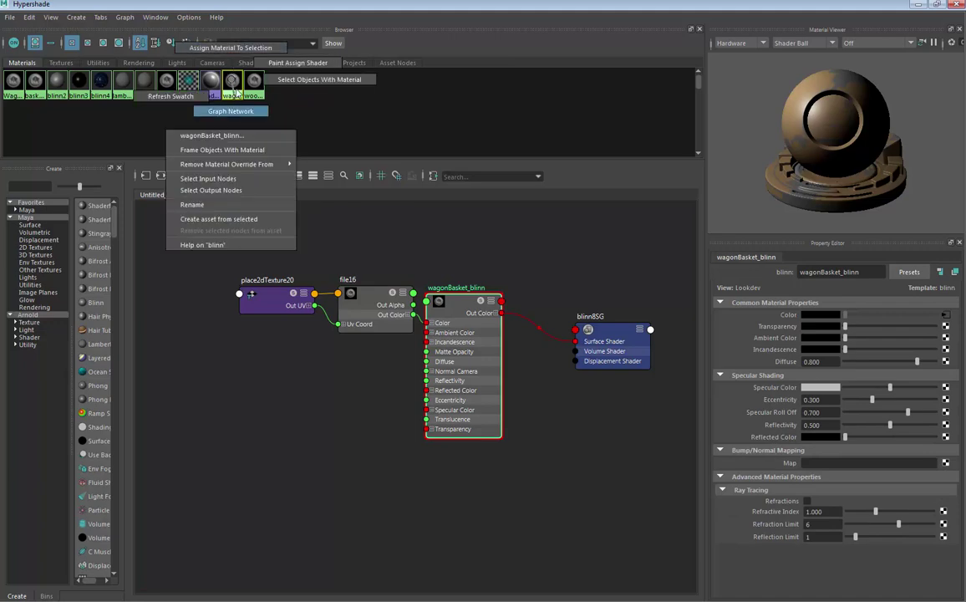
{"action": "left_click", "coordinate": [236, 84]}
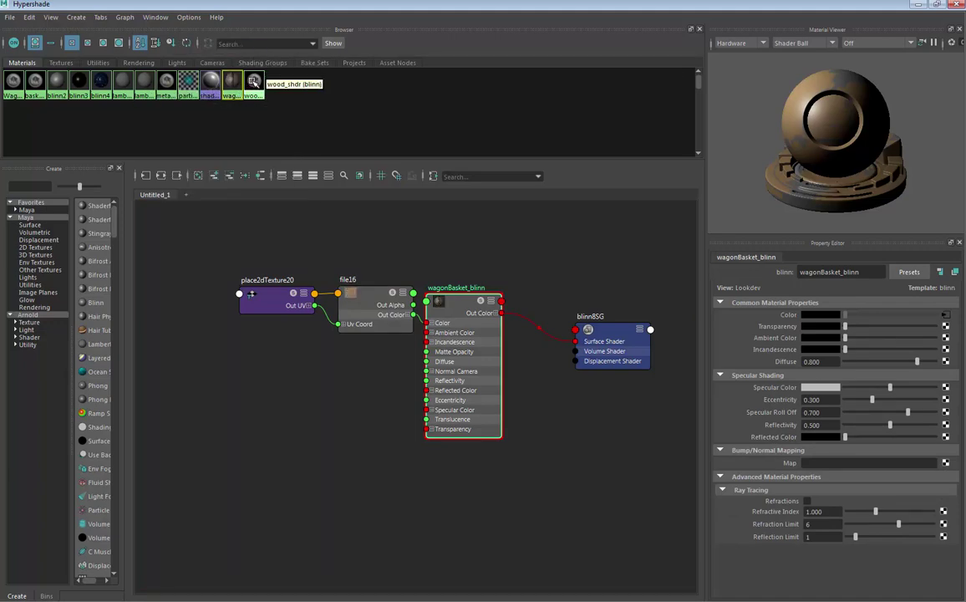
{"action": "left_click", "coordinate": [256, 81]}
{"action": "right_click_drag", "start_coordinate": [256, 81], "coordinate": [222, 98]}
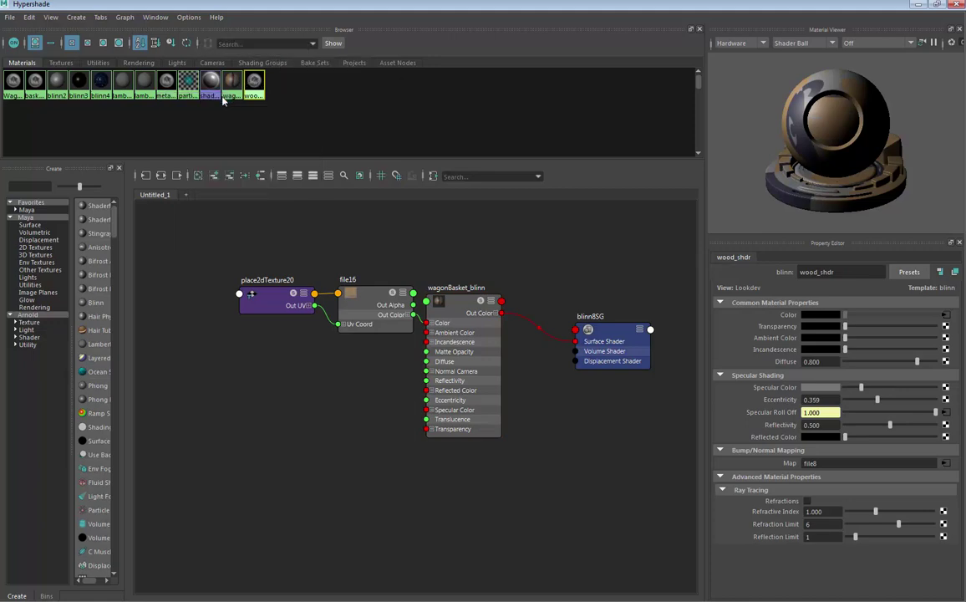
{"action": "left_click", "coordinate": [235, 81]}
{"action": "left_click", "coordinate": [257, 80]}
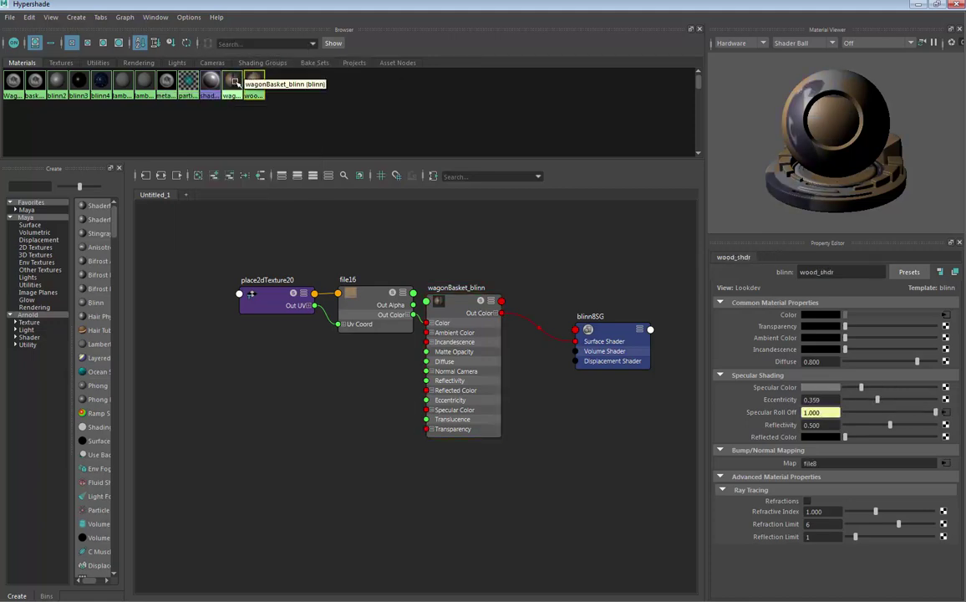
{"action": "left_click", "coordinate": [235, 82]}
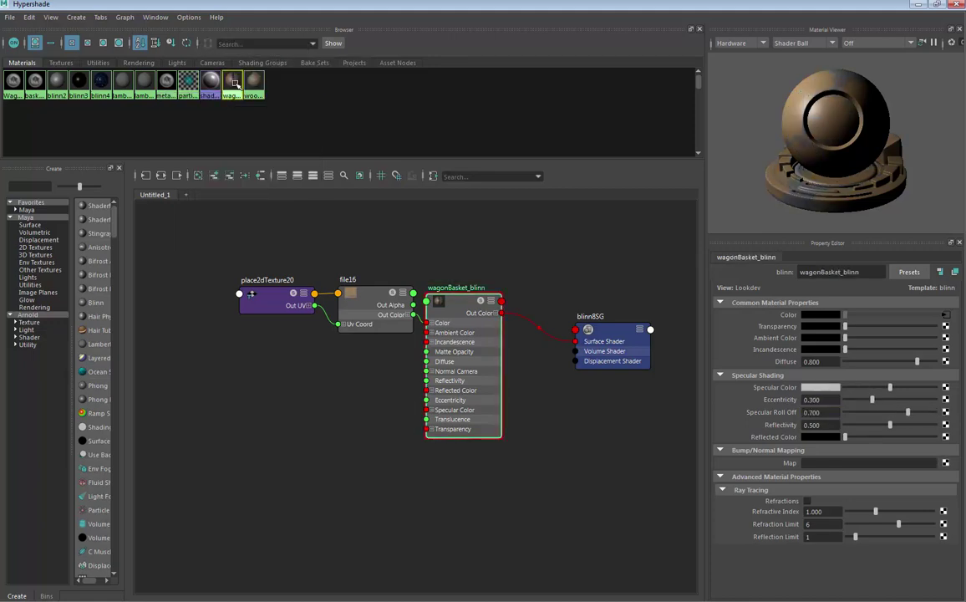
Step: Enlarge the material swatches and select the WagonWheel_blinn and wagonBasket_blinn materials
{"action": "left_click", "coordinate": [103, 43]}
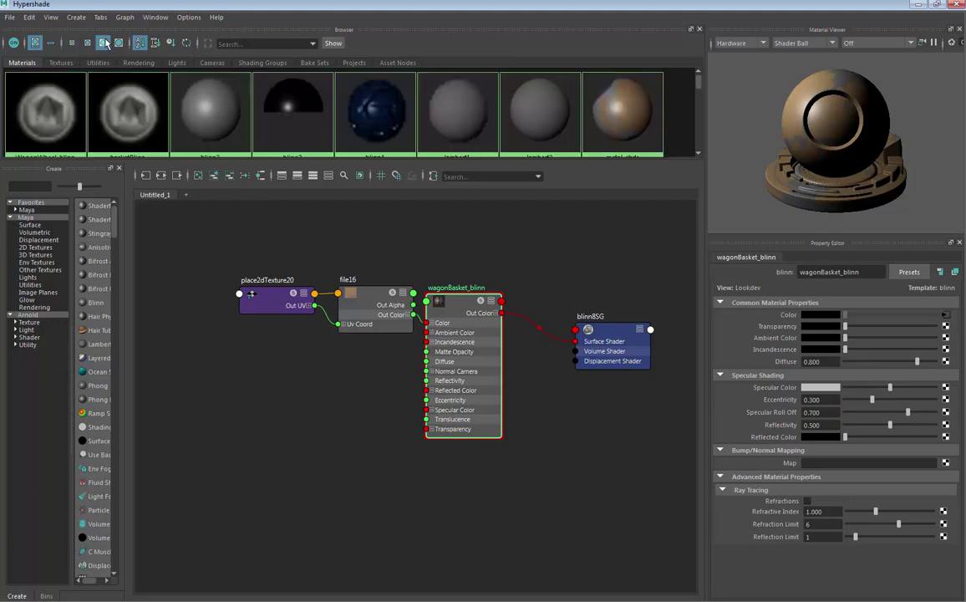
{"action": "mouse_move", "coordinate": [700, 83]}
{"action": "left_mouse_down"}
{"action": "mouse_move", "coordinate": [700, 112]}
{"action": "mouse_move", "coordinate": [703, 87]}
{"action": "left_mouse_up"}
{"action": "left_click", "coordinate": [38, 138]}
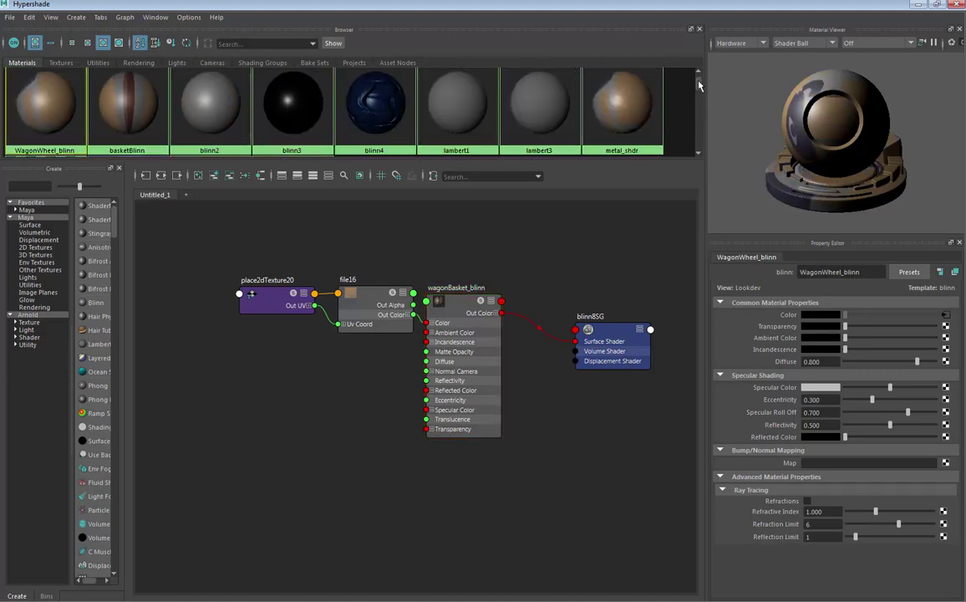
{"action": "scroll", "coordinate": [275, 140], "scroll_direction": "down", "scroll_amount": 2}
{"action": "left_click", "coordinate": [219, 139]}
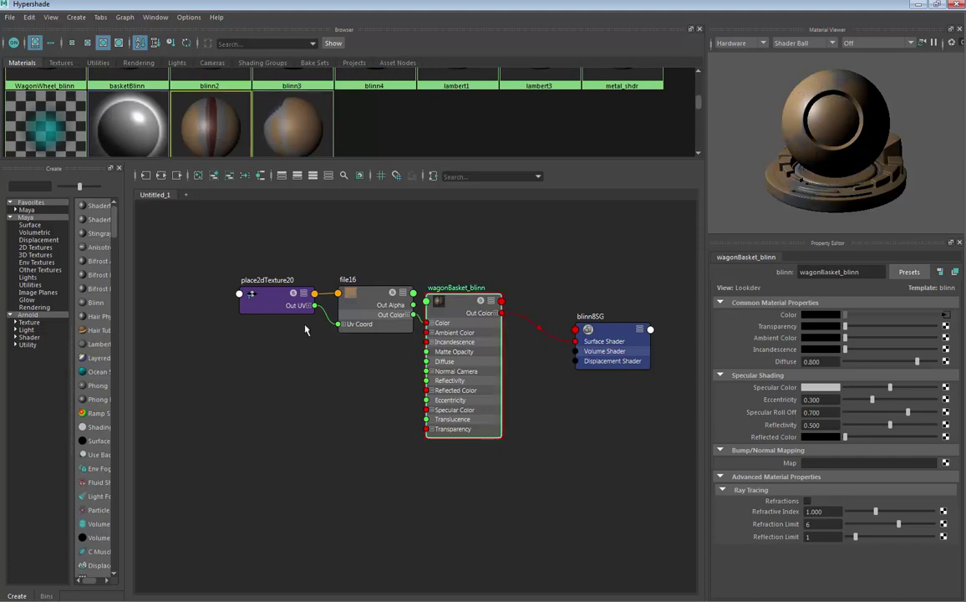
Step: Add the selected wheel material to the current graph and place its node below wagonBasket_blinn
{"action": "middle_click_drag", "start_coordinate": [518, 484], "coordinate": [481, 470], "text": "alt"}
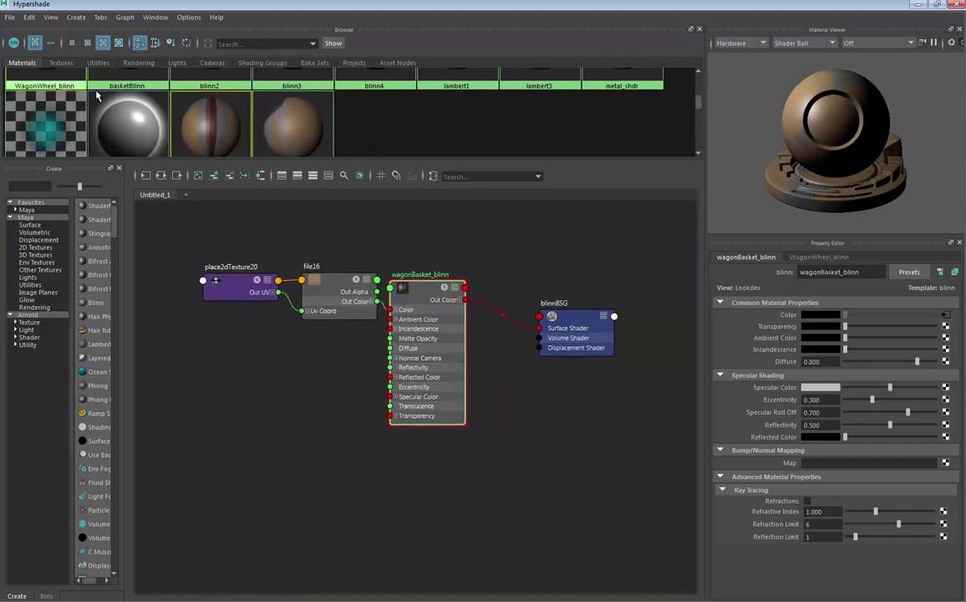
{"action": "left_click", "coordinate": [126, 18]}
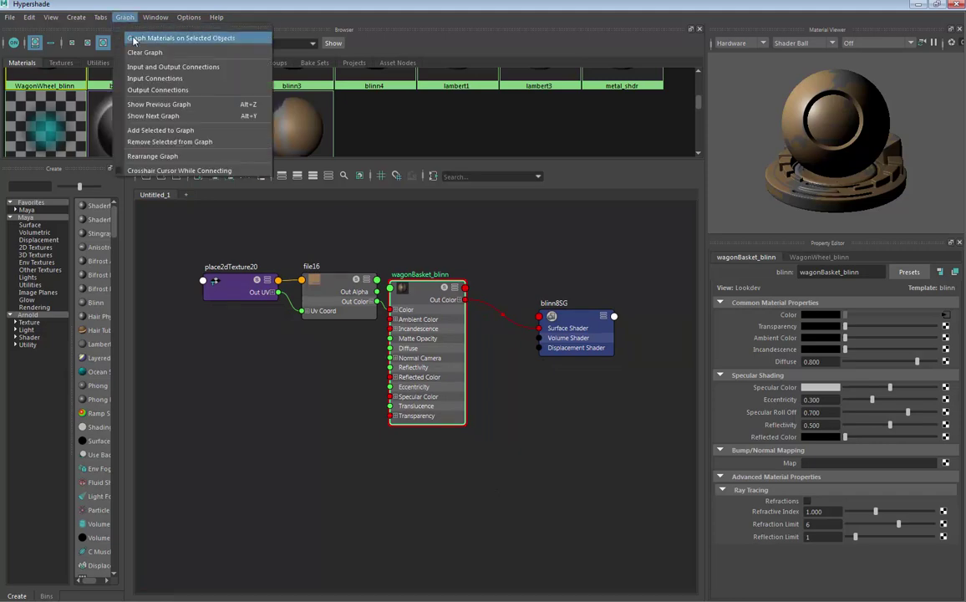
{"action": "left_click", "coordinate": [163, 130]}
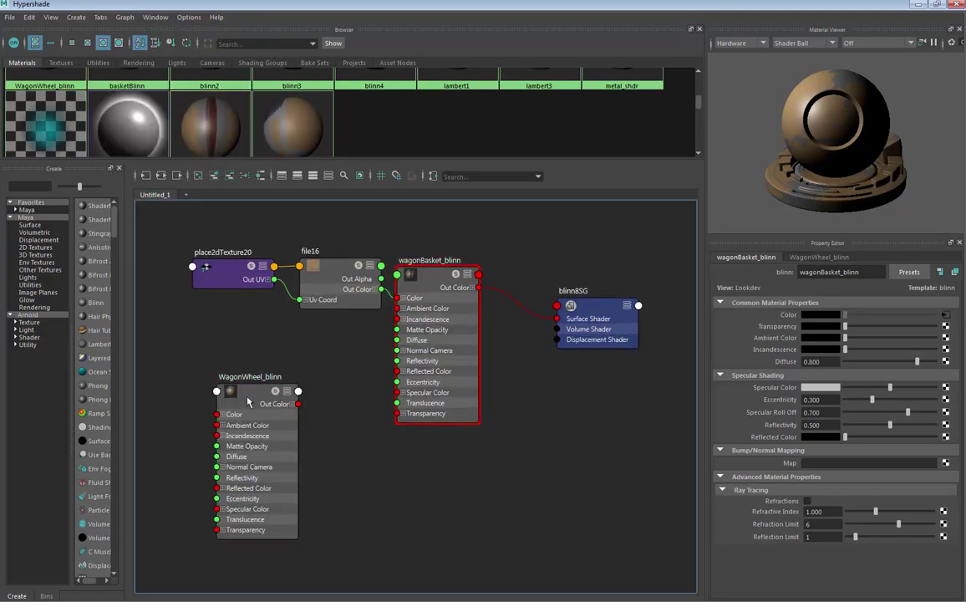
{"action": "left_click_drag", "start_coordinate": [252, 395], "coordinate": [441, 461]}
Step: Select the wagonBasket_blinn and WagonWheel_blinn nodes together and graph their input and output connections
{"action": "left_click", "coordinate": [415, 287], "text": "shift"}
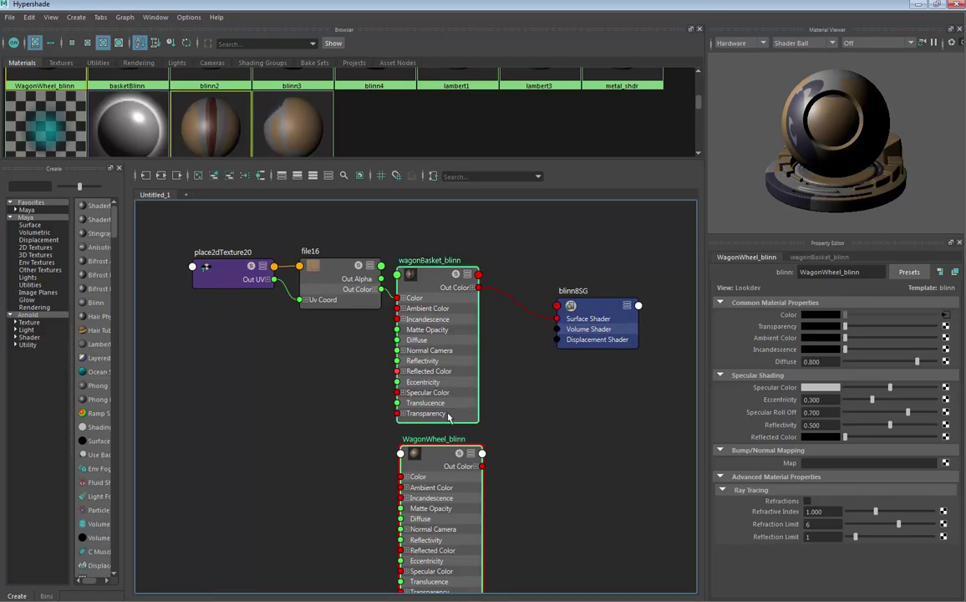
{"action": "middle_click_drag", "start_coordinate": [449, 411], "coordinate": [448, 366], "text": "alt"}
{"action": "left_click", "coordinate": [486, 420]}
{"action": "left_click", "coordinate": [429, 419]}
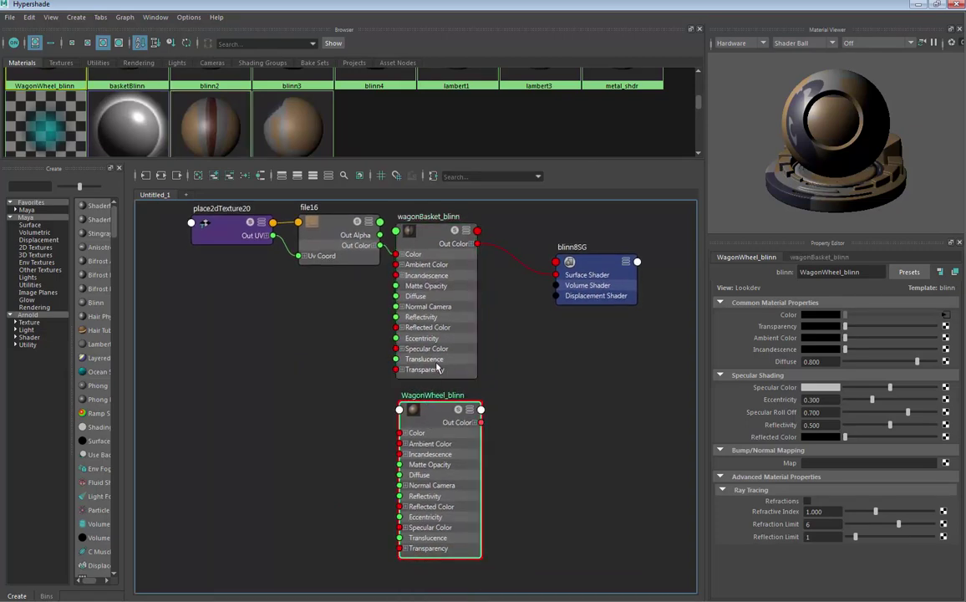
{"action": "left_click", "coordinate": [417, 250], "text": "shift"}
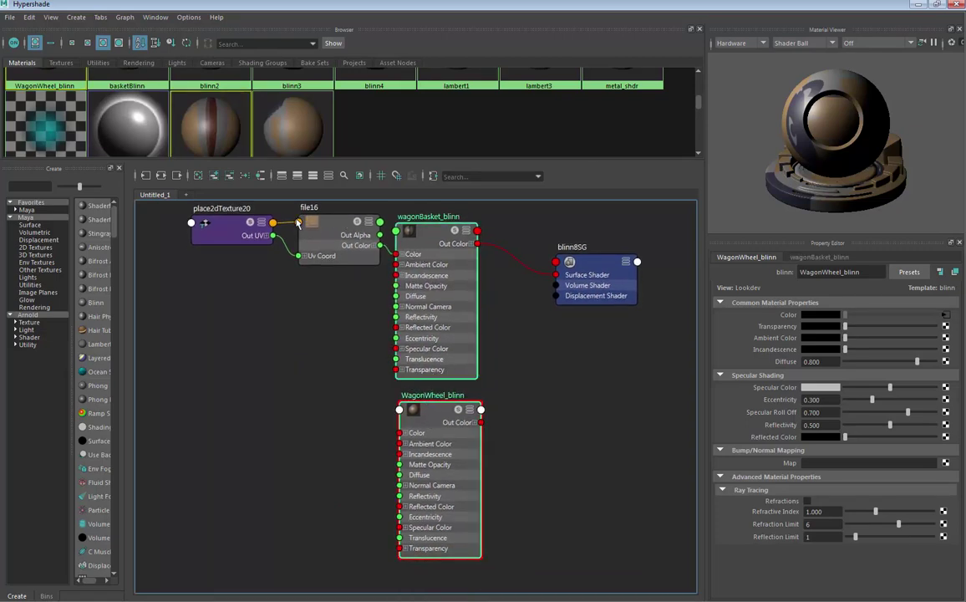
{"action": "left_click", "coordinate": [124, 18]}
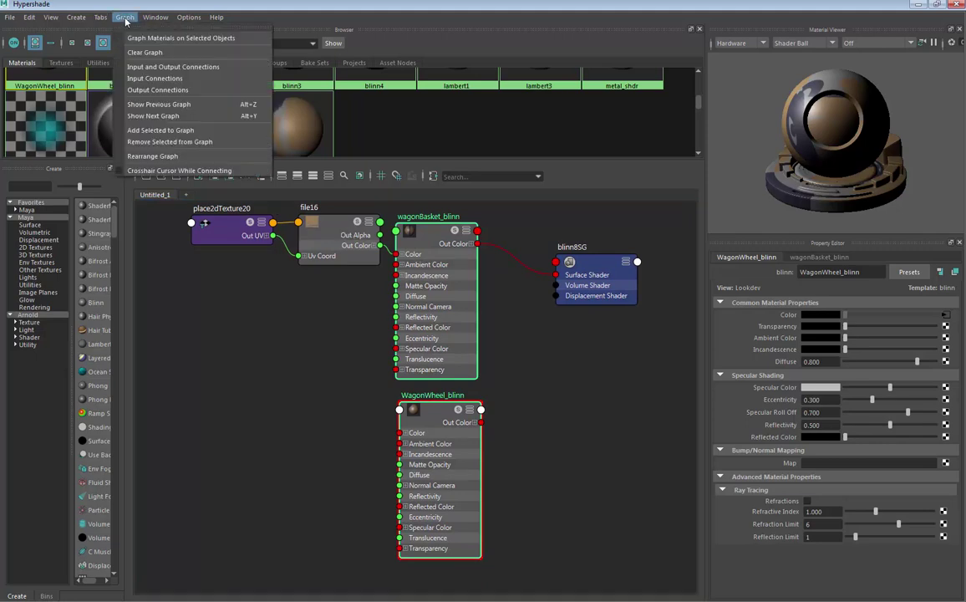
{"action": "left_click", "coordinate": [157, 66]}
{"action": "middle_click_drag", "start_coordinate": [441, 443], "coordinate": [452, 444], "text": "alt"}
{"action": "left_click", "coordinate": [515, 402]}
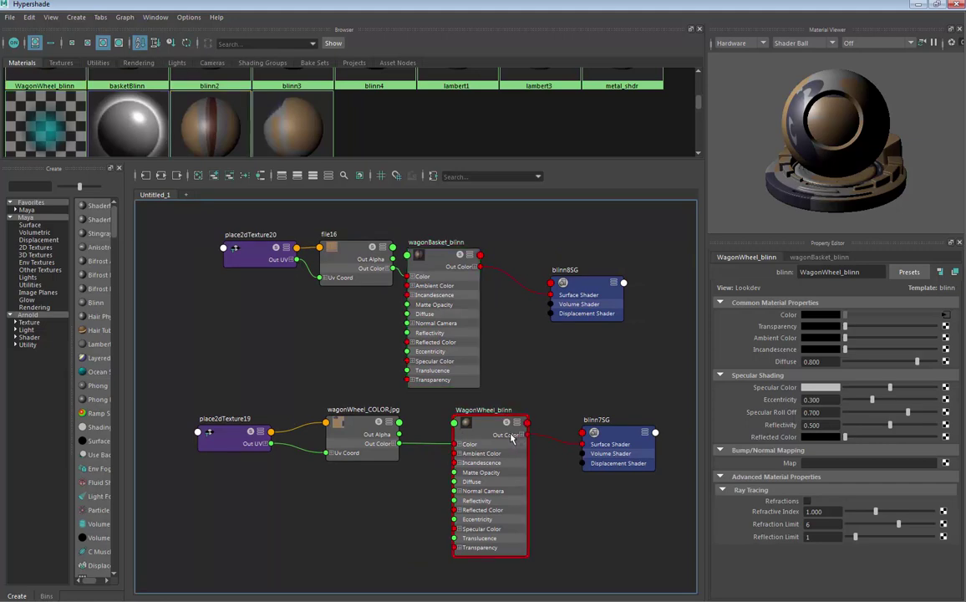
Step: Tighten the wheel network by moving the WagonWheel_blinn, wagonWheel_COLOR.jpg and place2dTexture19 nodes closer together
{"action": "left_click_drag", "start_coordinate": [507, 433], "coordinate": [456, 428]}
{"action": "left_click_drag", "start_coordinate": [337, 431], "coordinate": [309, 435]}
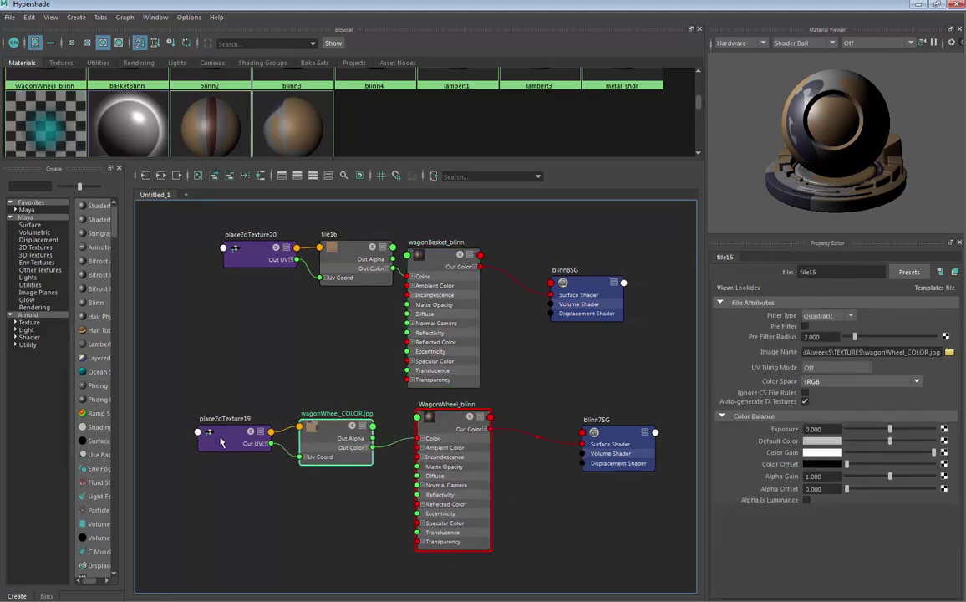
{"action": "left_click_drag", "start_coordinate": [222, 441], "coordinate": [232, 441]}
{"action": "left_click_drag", "start_coordinate": [439, 426], "coordinate": [441, 421]}
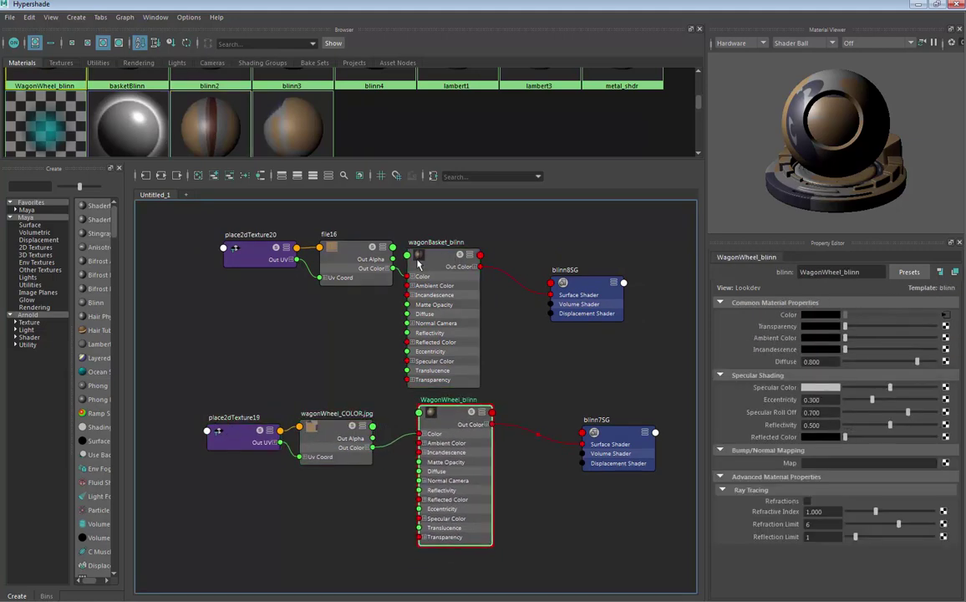
Step: Align wagonBasket_blinn above WagonWheel_blinn, move blinn8SG farther from its material, and shift the wagonWheel_COLOR.jpg node nearer to WagonWheel_blinn
{"action": "left_click_drag", "start_coordinate": [420, 261], "coordinate": [428, 255]}
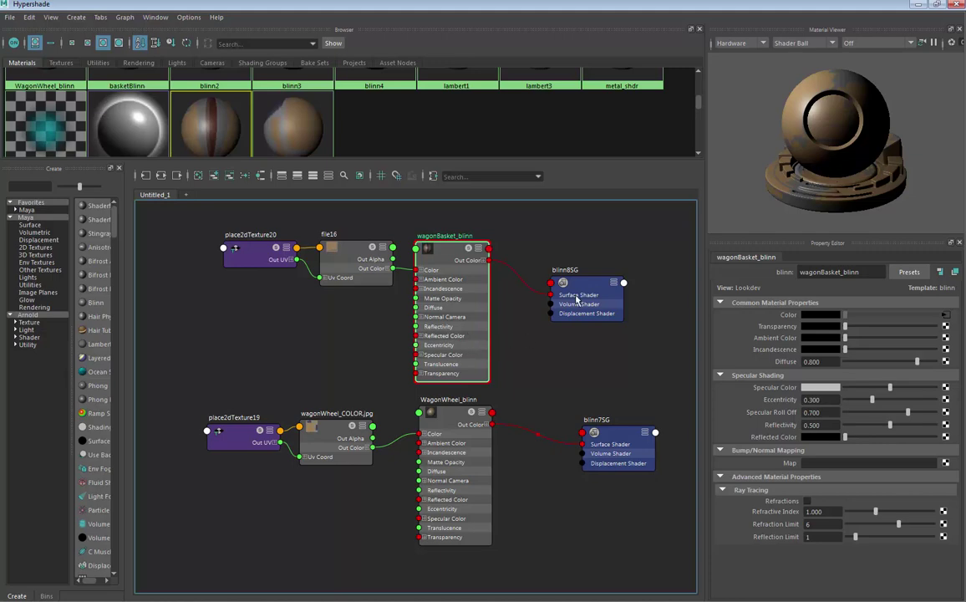
{"action": "left_click_drag", "start_coordinate": [586, 293], "coordinate": [606, 286]}
{"action": "left_click_drag", "start_coordinate": [450, 421], "coordinate": [447, 424]}
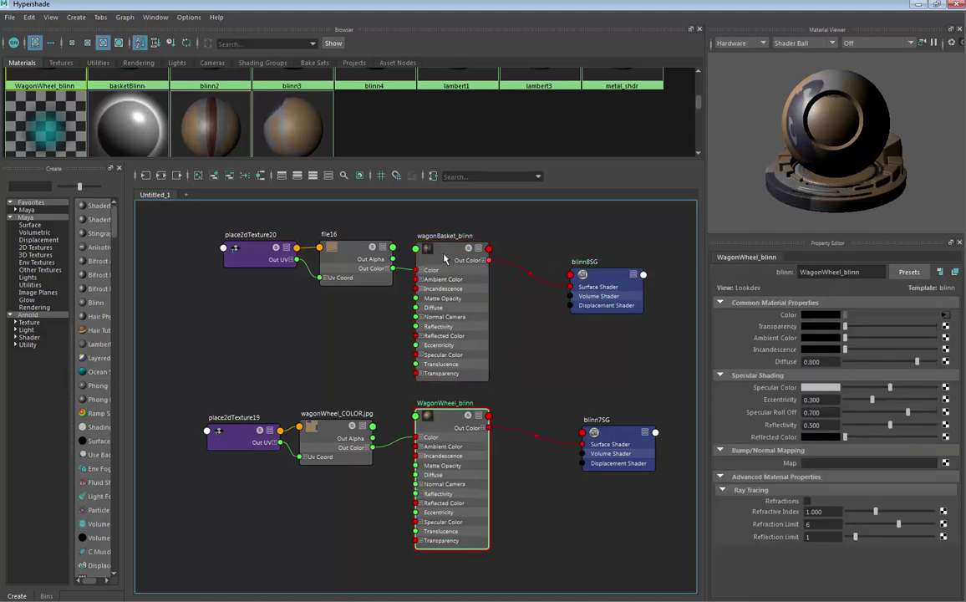
{"action": "left_click_drag", "start_coordinate": [445, 259], "coordinate": [445, 255]}
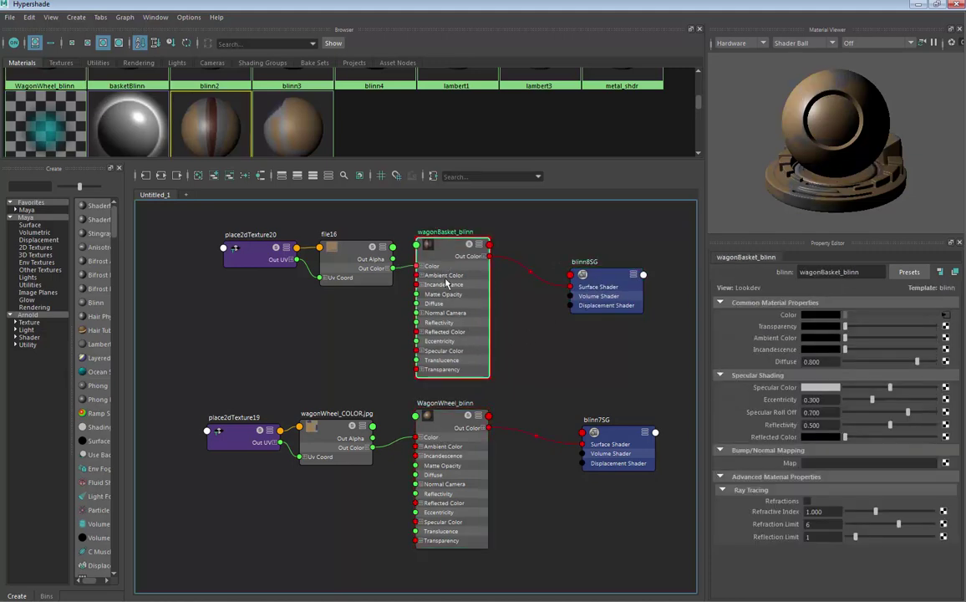
{"action": "left_click", "coordinate": [326, 442]}
{"action": "left_click_drag", "start_coordinate": [325, 442], "coordinate": [335, 439]}
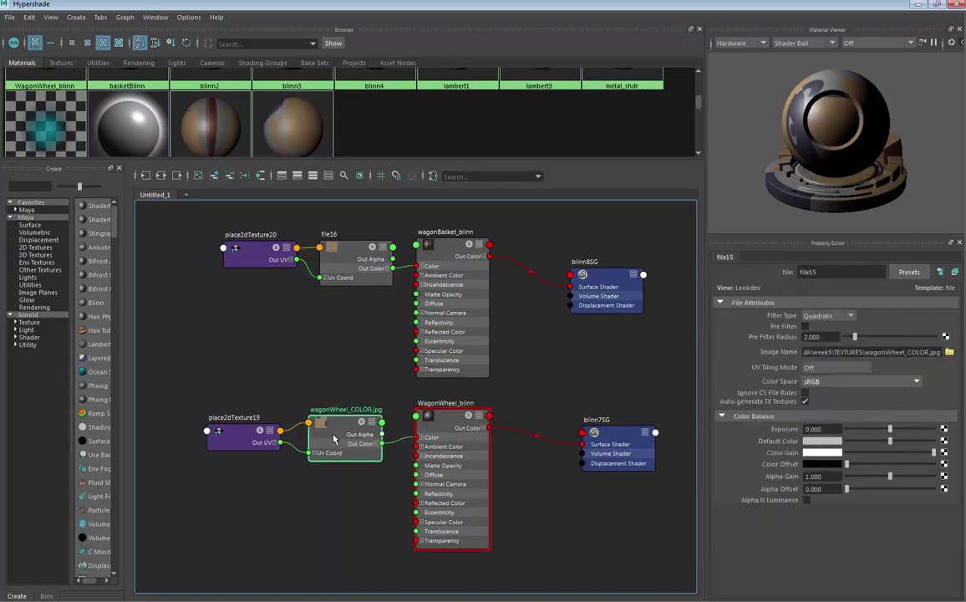
Step: Move the Hypershade window out of the way and examine the textured wagon basket and arches in the perspective view
{"action": "left_click_drag", "start_coordinate": [546, 3], "coordinate": [31, 80]}
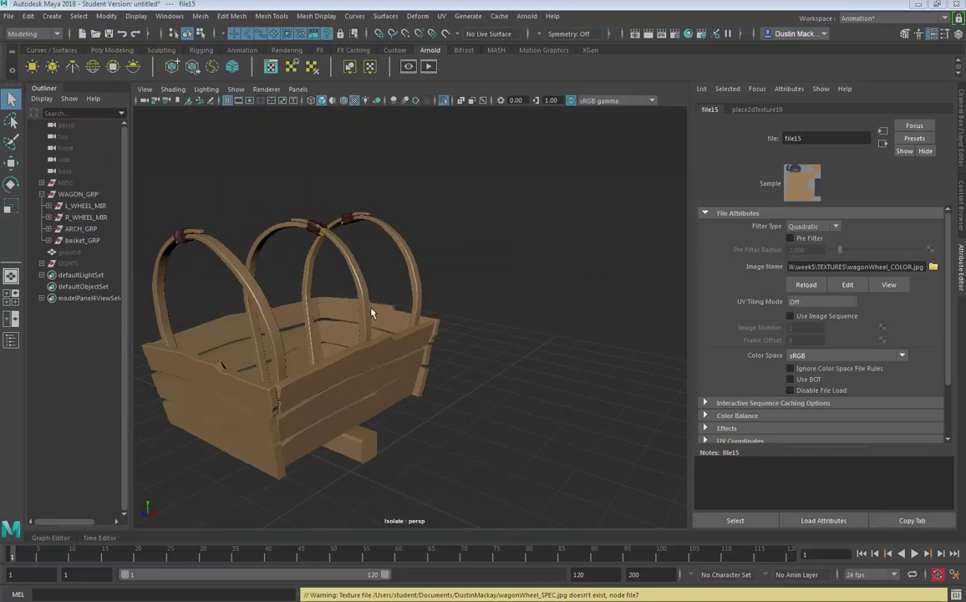
{"action": "middle_click_drag", "start_coordinate": [372, 310], "coordinate": [475, 278], "text": "alt"}
{"action": "right_click_drag", "start_coordinate": [476, 278], "coordinate": [548, 276], "text": "alt"}
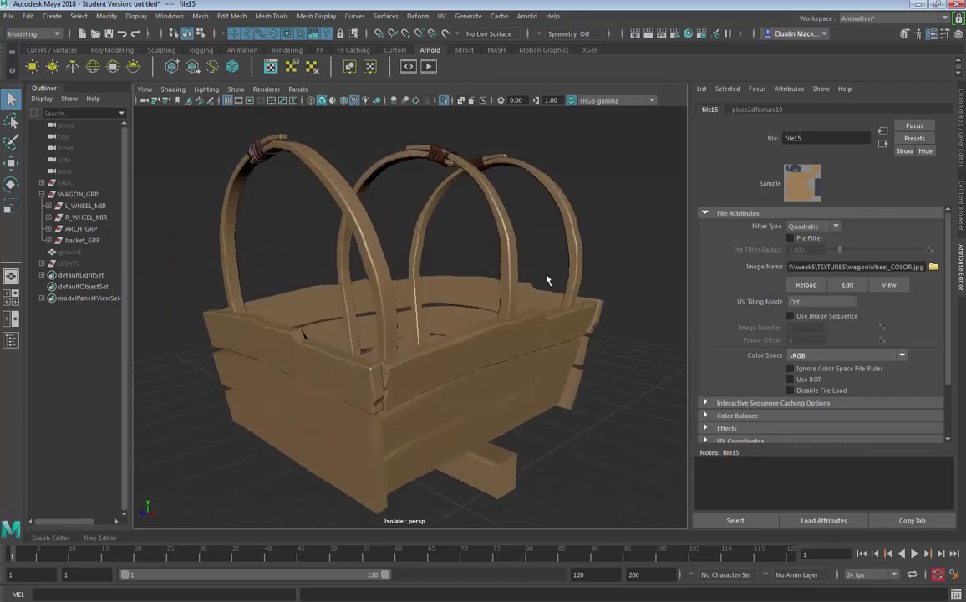
{"action": "mouse_move", "coordinate": [485, 281]}
{"action": "left_mouse_down", "text": "alt"}
{"action": "mouse_move", "coordinate": [472, 296]}
{"action": "mouse_move", "coordinate": [485, 272]}
{"action": "left_mouse_up", "text": "alt"}
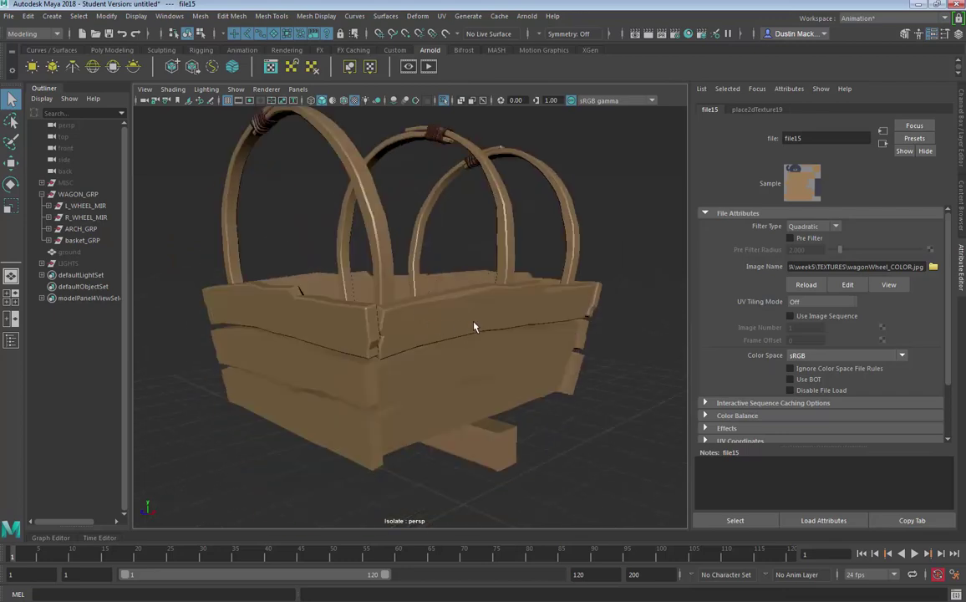
{"action": "left_click_drag", "start_coordinate": [473, 326], "coordinate": [460, 328], "text": "alt"}
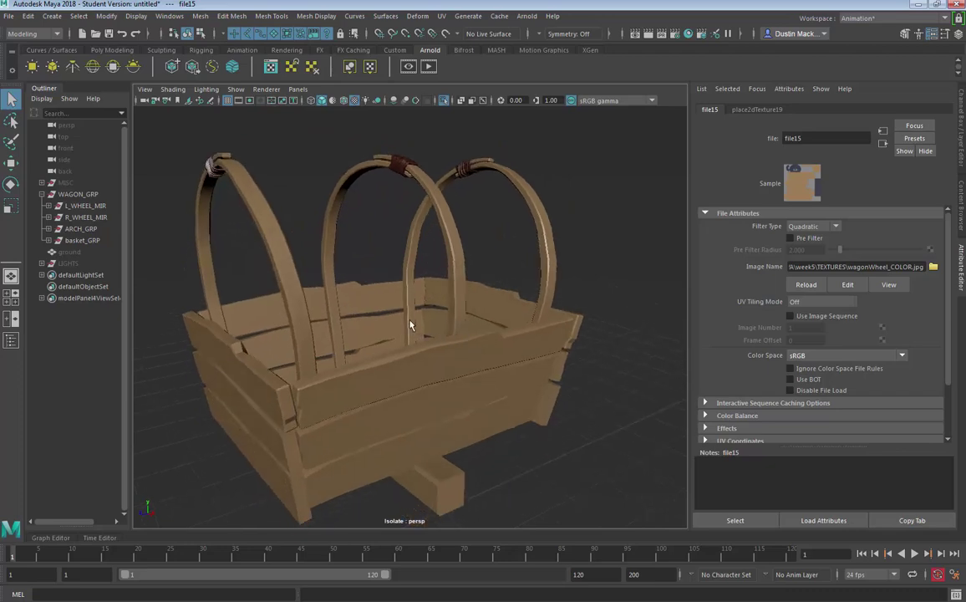